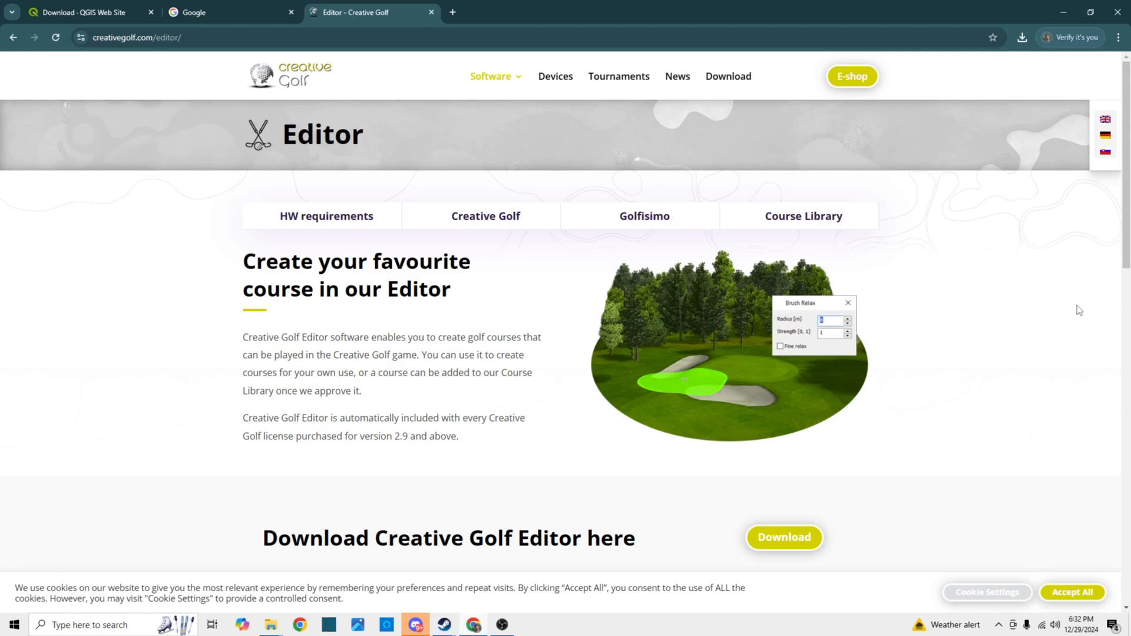
scroll(1042, 335, down, 1)
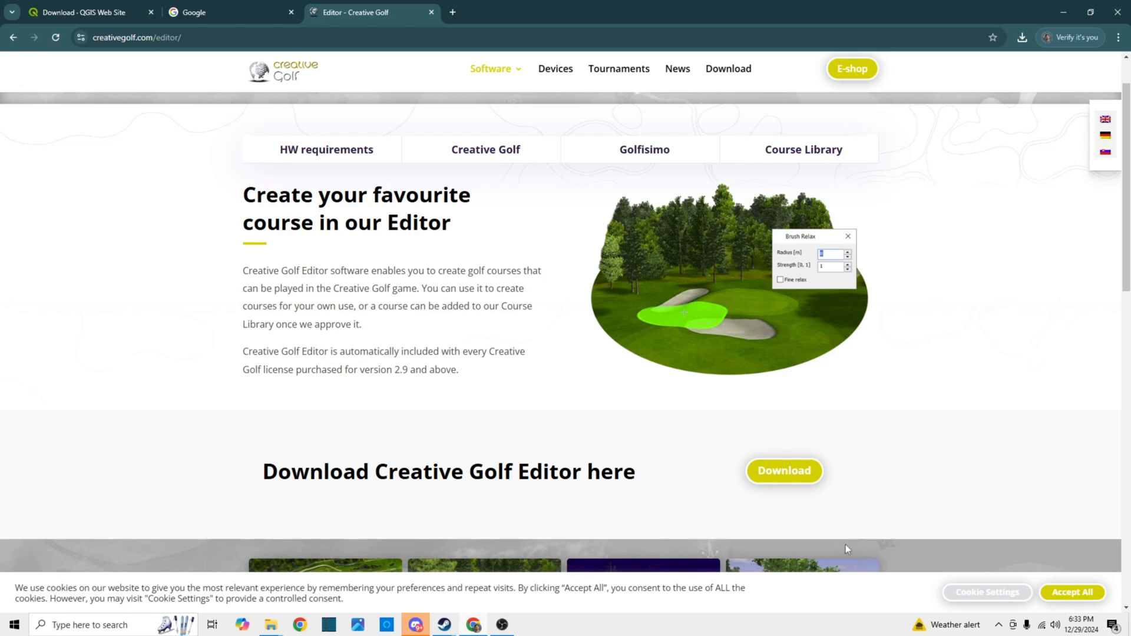
scroll(934, 454, up, 1)
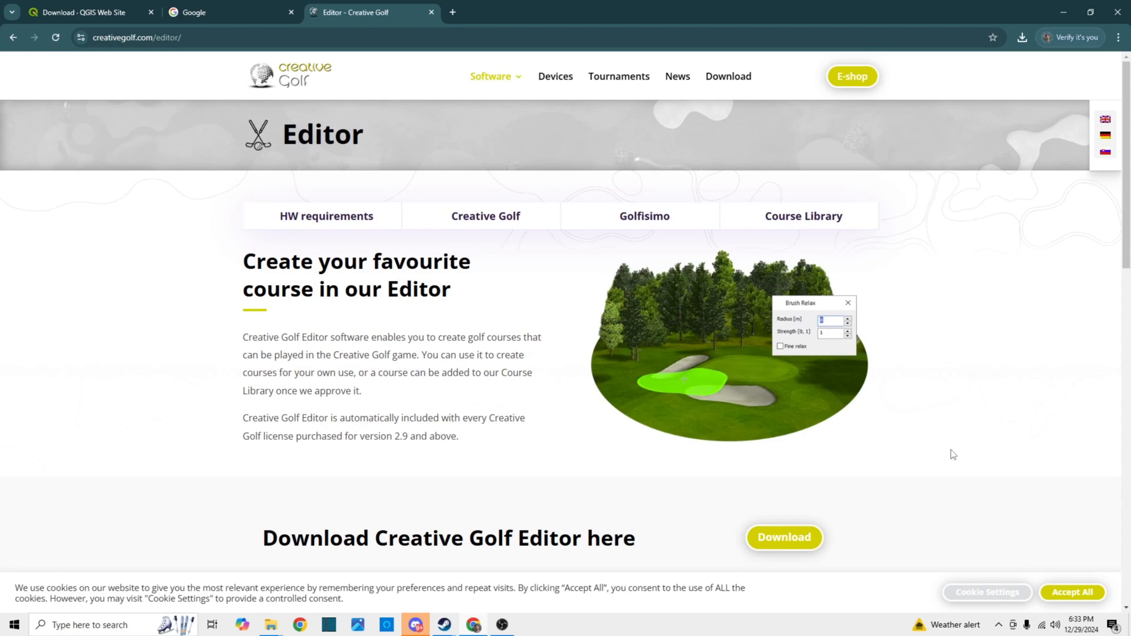
Search Google for "usgs tnm" and open the TNM Download v2 site of the National Map Apps
click(216, 1)
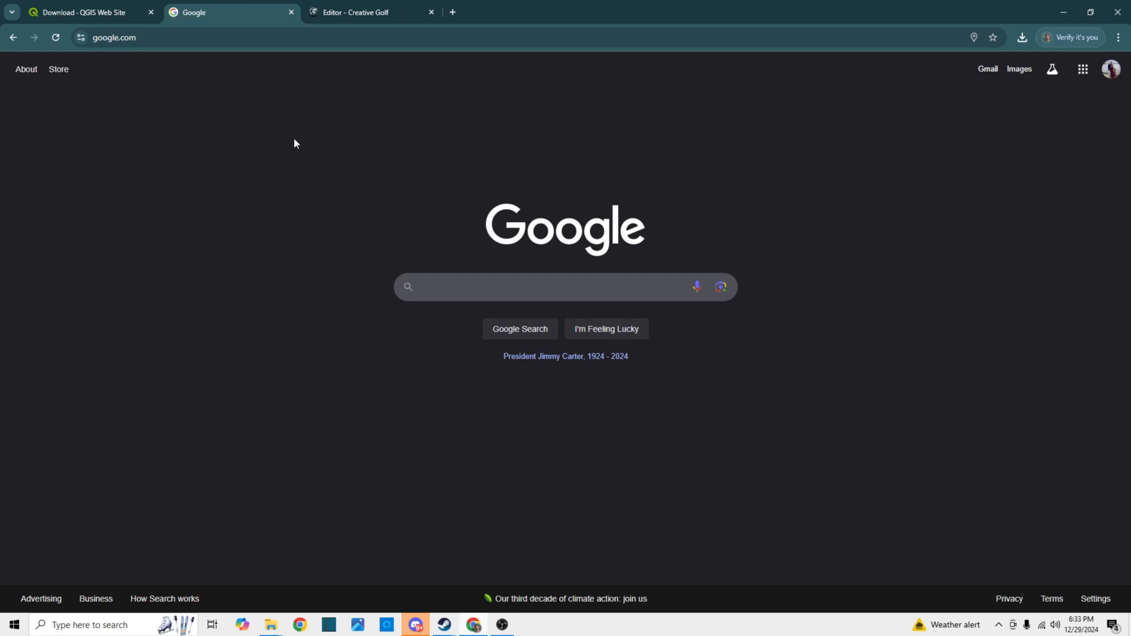
text(usgs tnm)
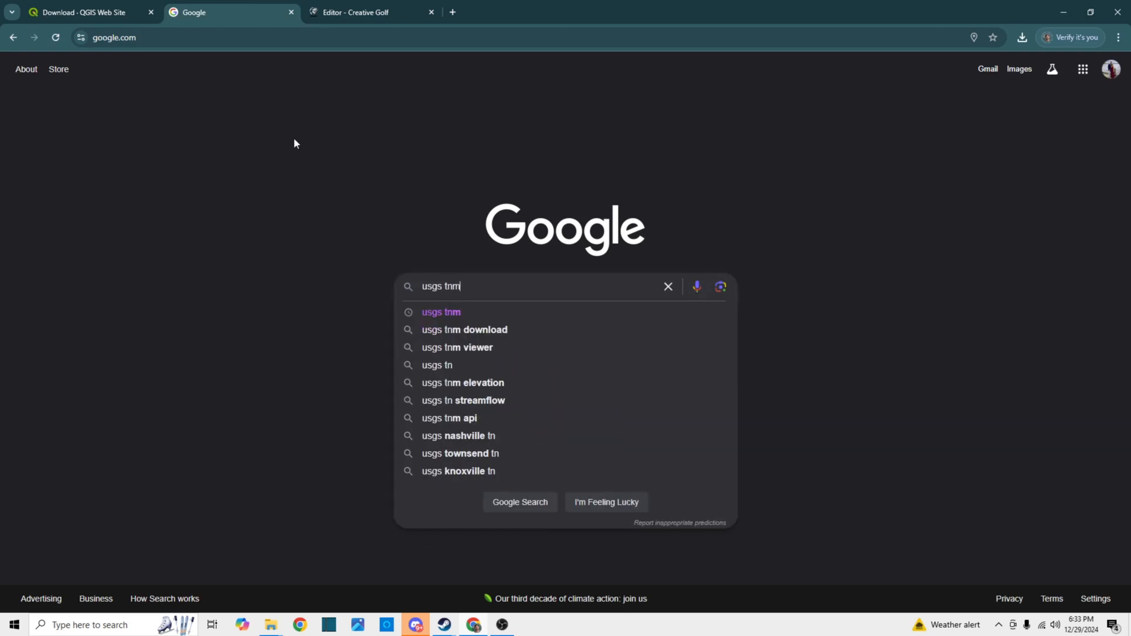
key(Return)
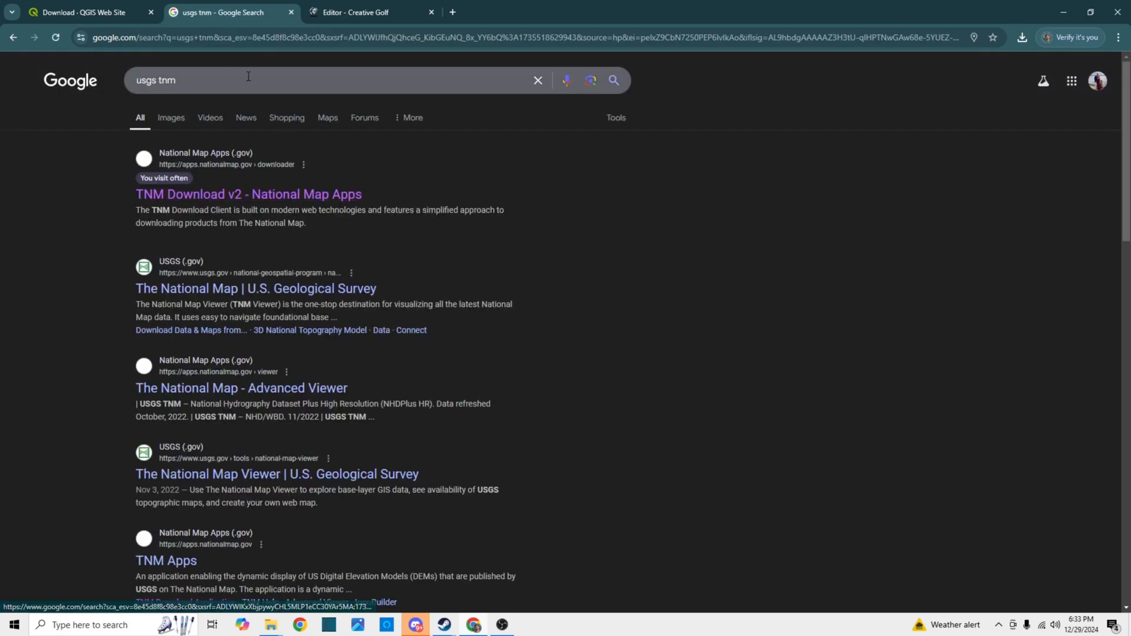
click(263, 197)
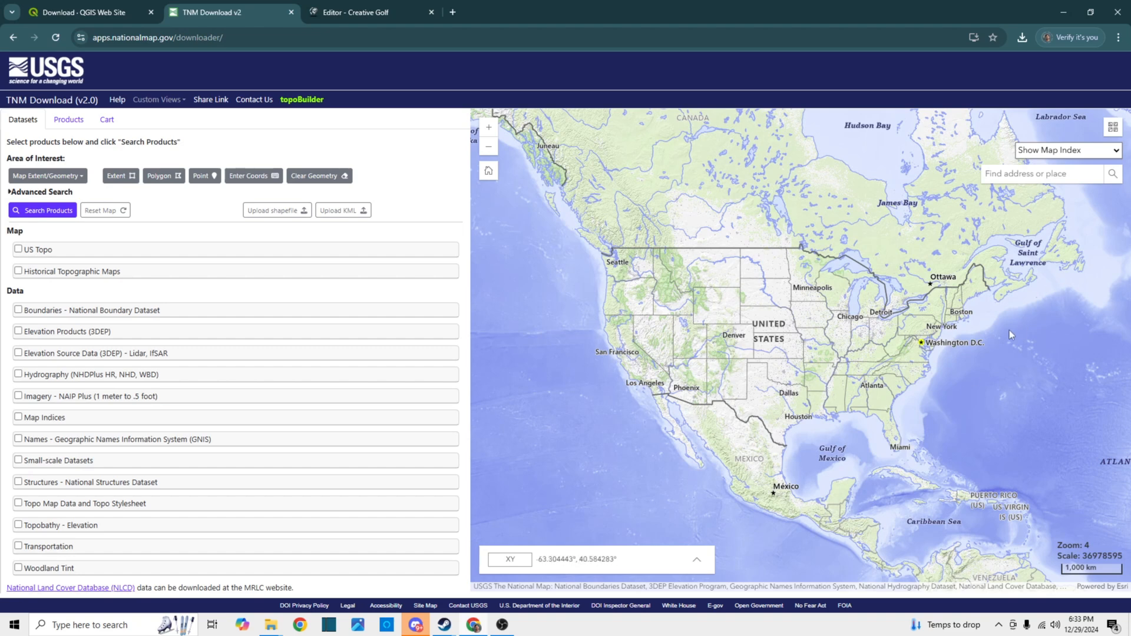
Search the map for "como golf course" and go to the suggested Como Golf Course in Saint Paul, MN
click(1036, 175)
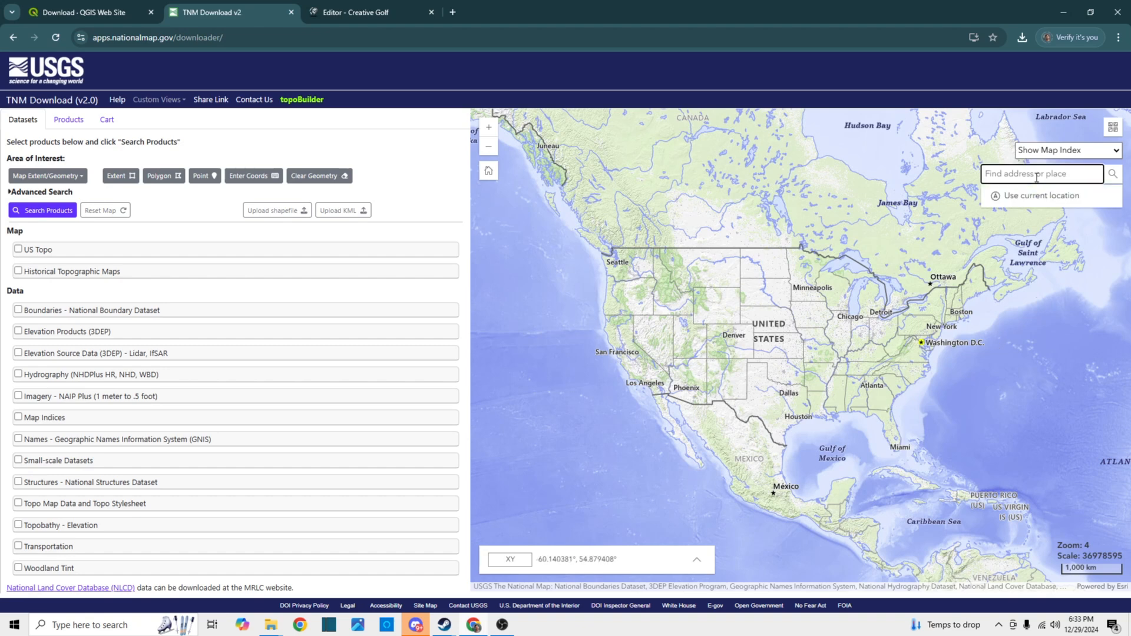
text(como)
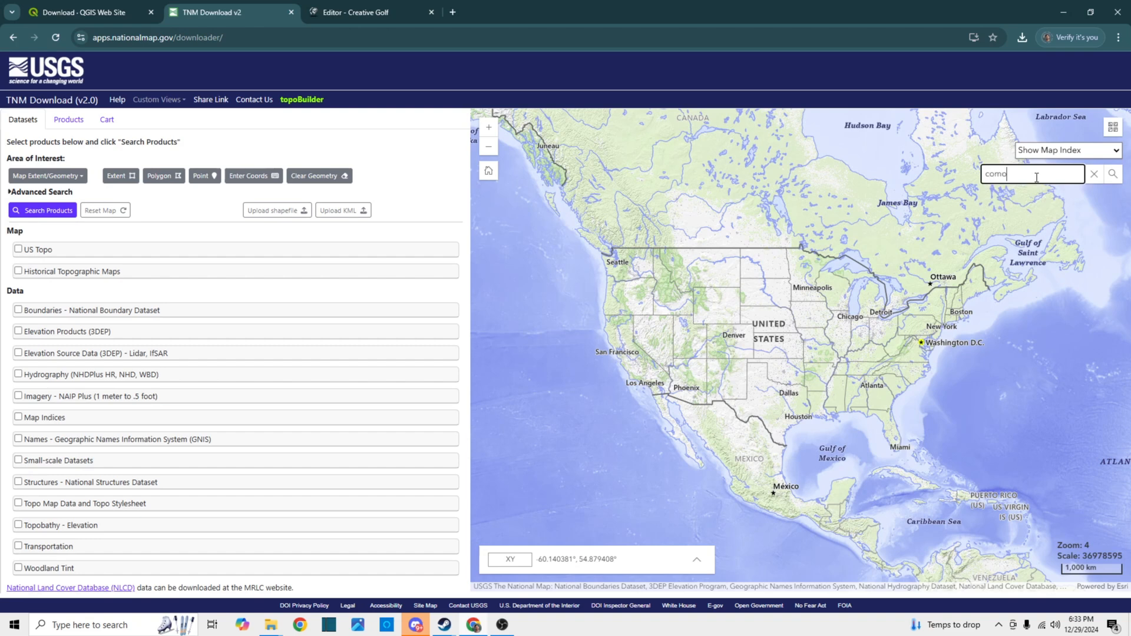
text( golf course)
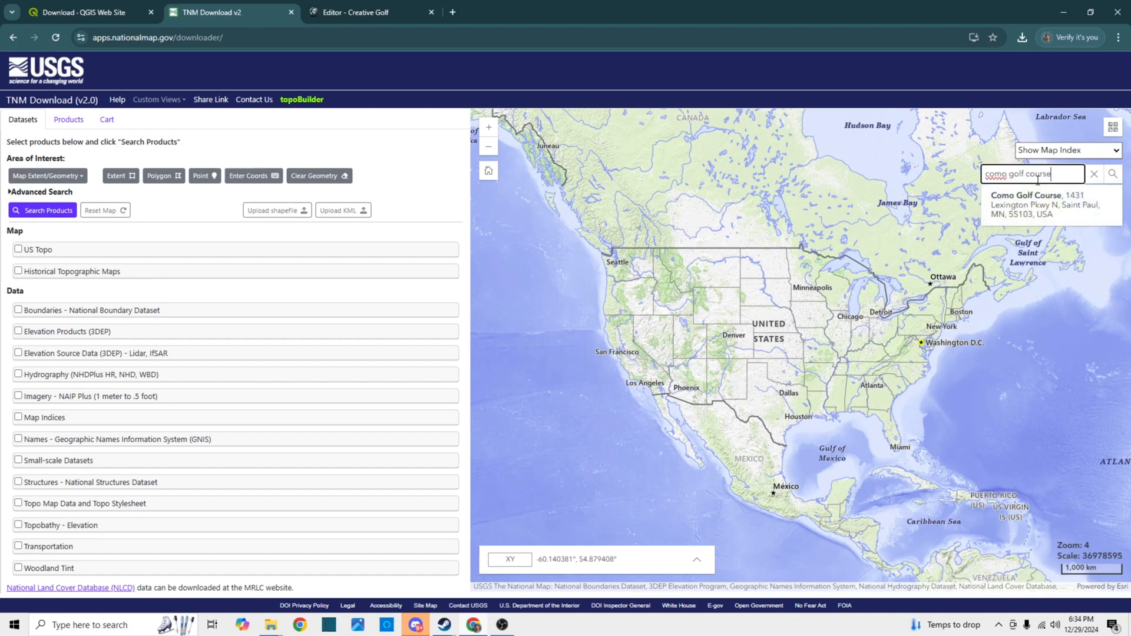
click(1025, 206)
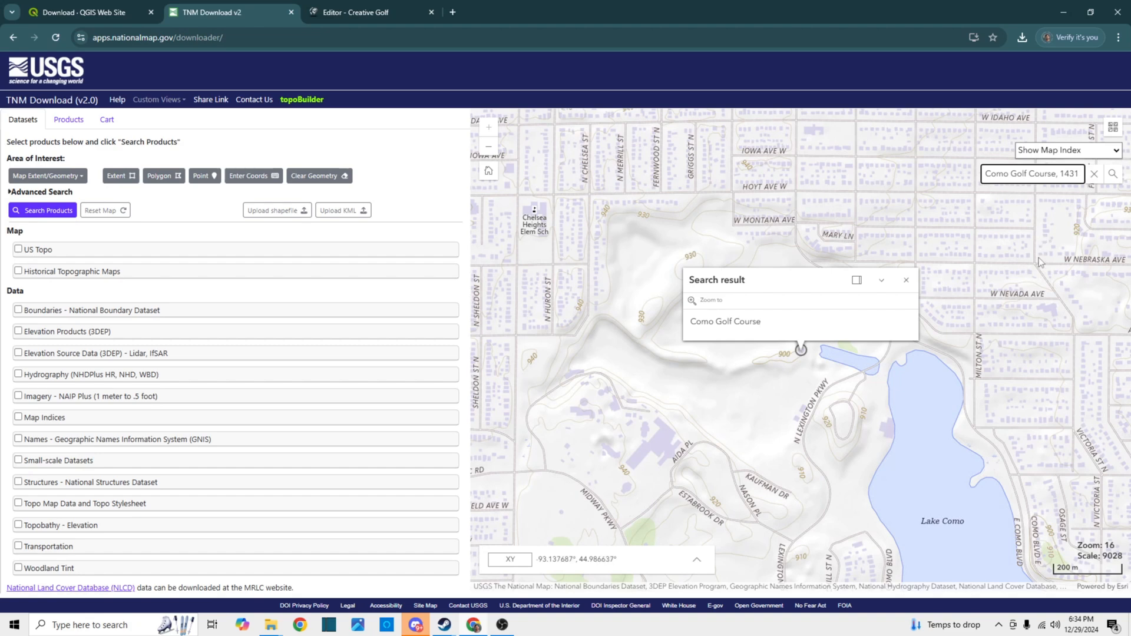
Switch the basemap to USGS ImageOnly and dismiss the search result popup covering the golf course
click(1114, 128)
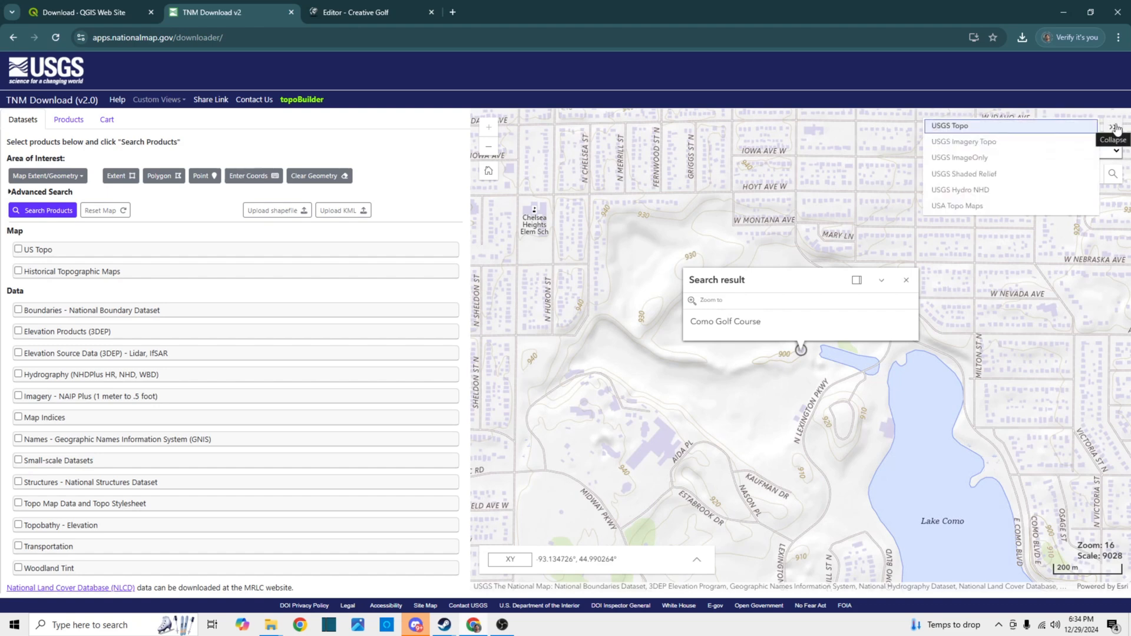
click(982, 158)
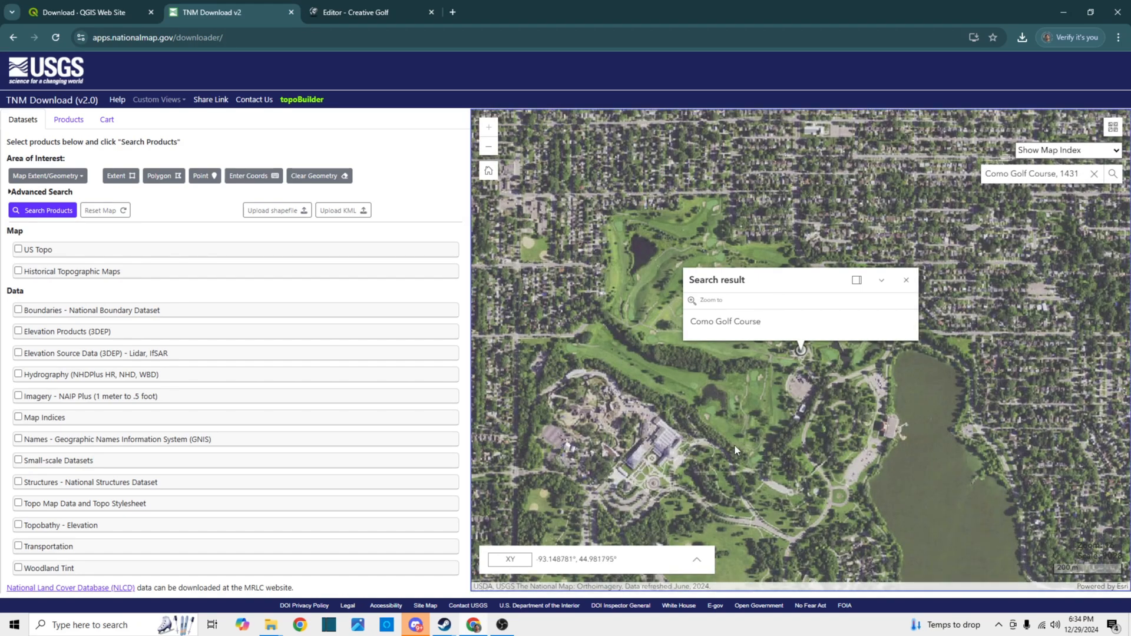
drag(734, 444, 765, 289)
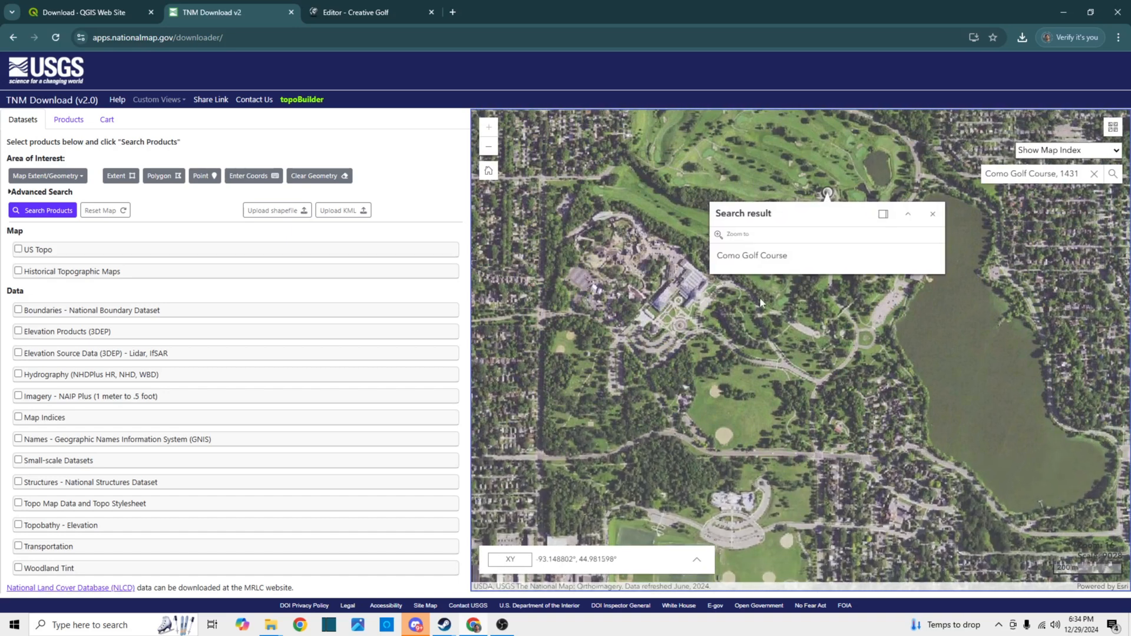
scroll(780, 386, down, 1)
mouse_move(780, 411)
mouse_down()
mouse_move(785, 426)
mouse_move(760, 412)
mouse_up()
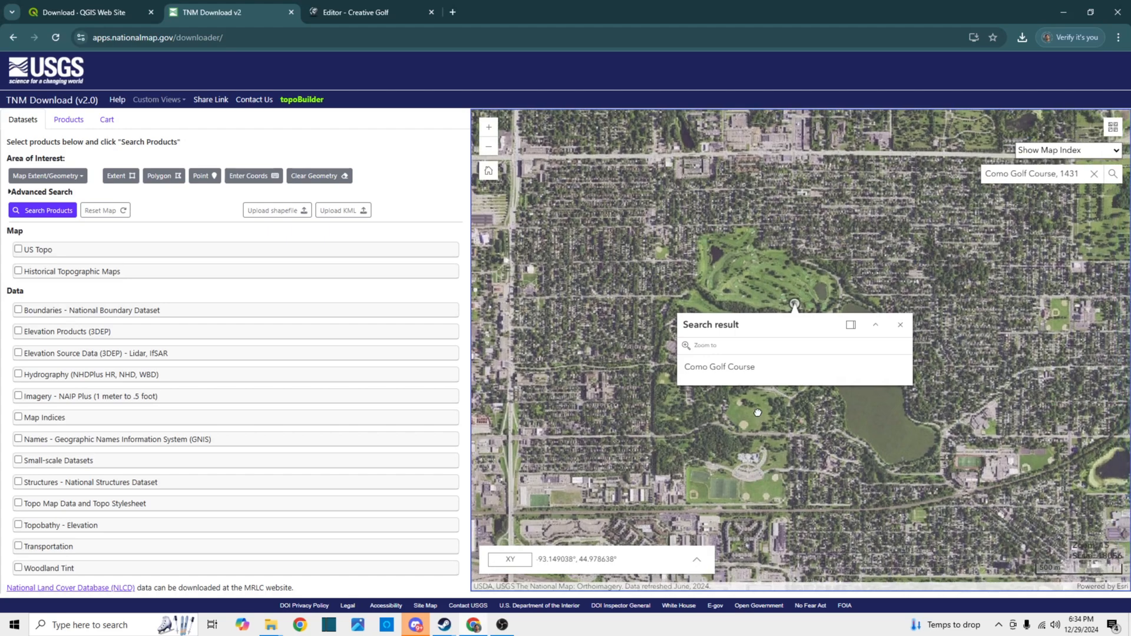
click(902, 326)
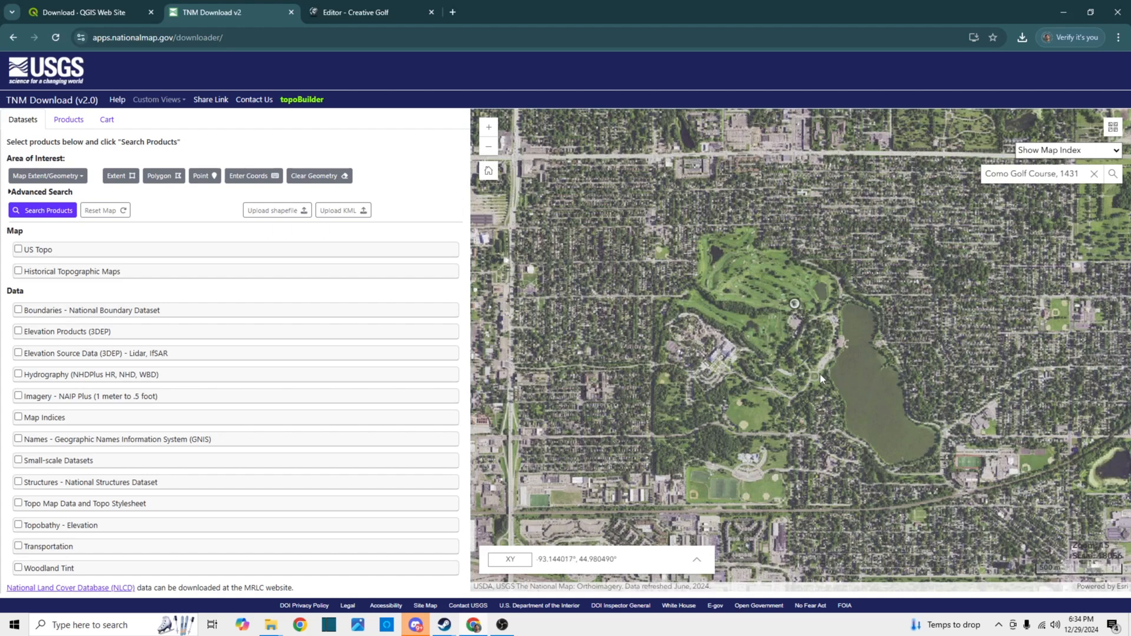
scroll(760, 306, up, 2)
drag(748, 300, 750, 312)
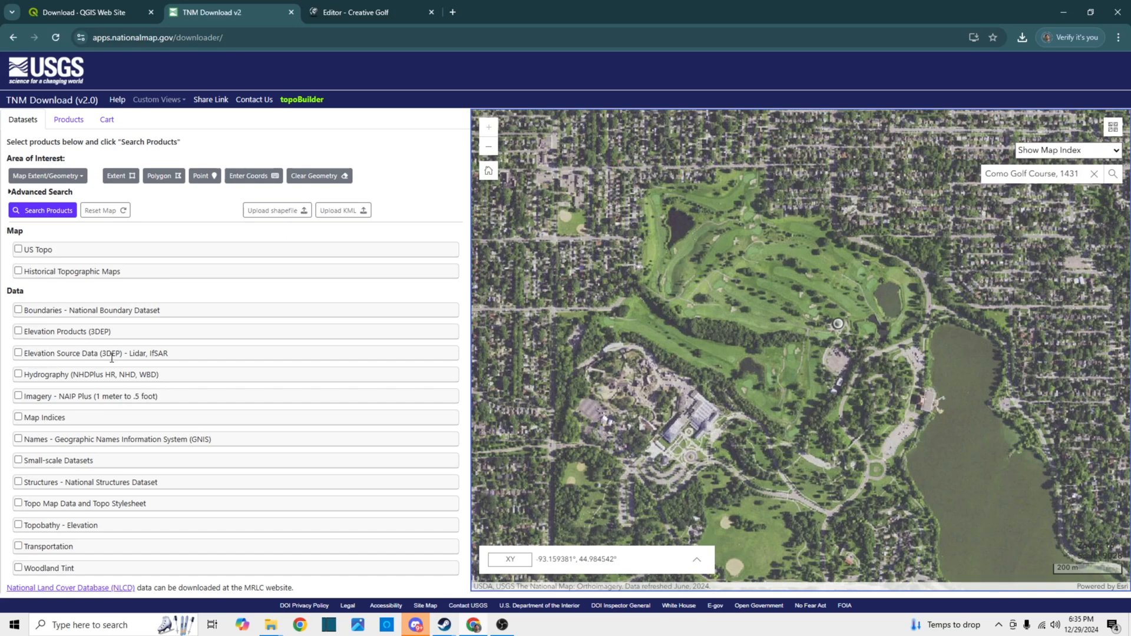
Search for Elevation Source Data (3DEP) - Lidar, IfSAR products within a rectangular extent drawn around the whole golf course
click(19, 354)
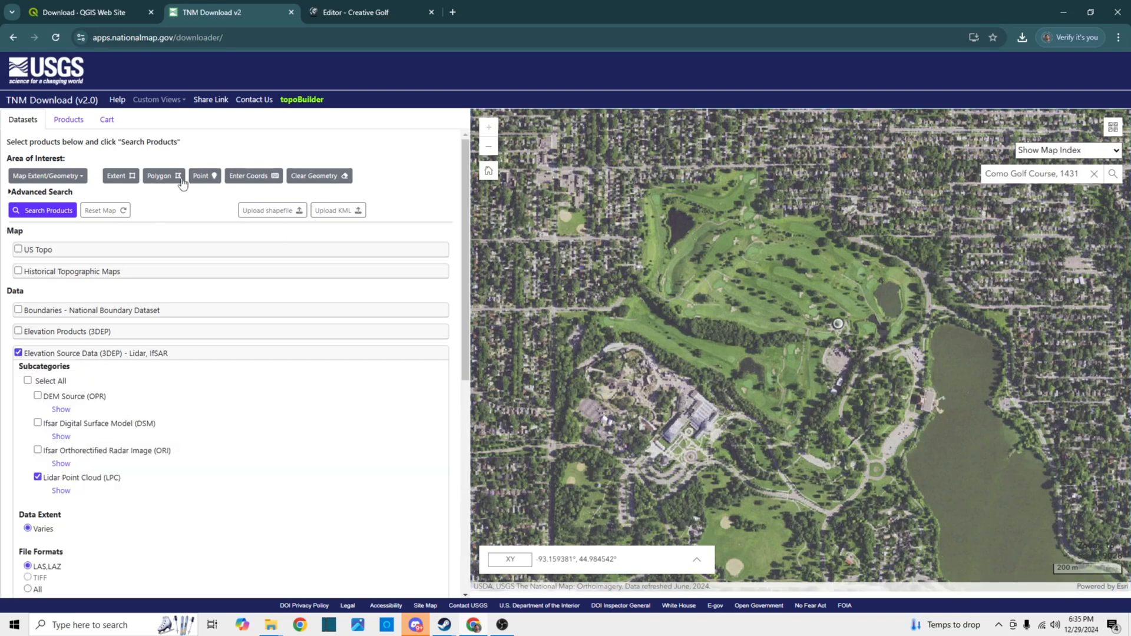
click(121, 180)
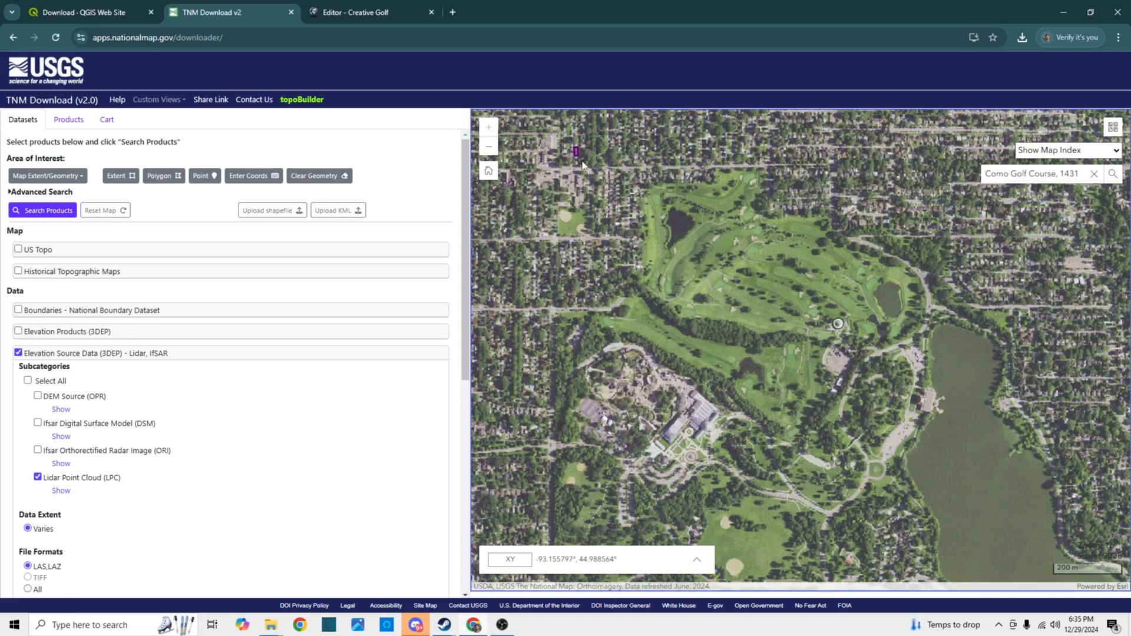
drag(574, 146, 946, 451)
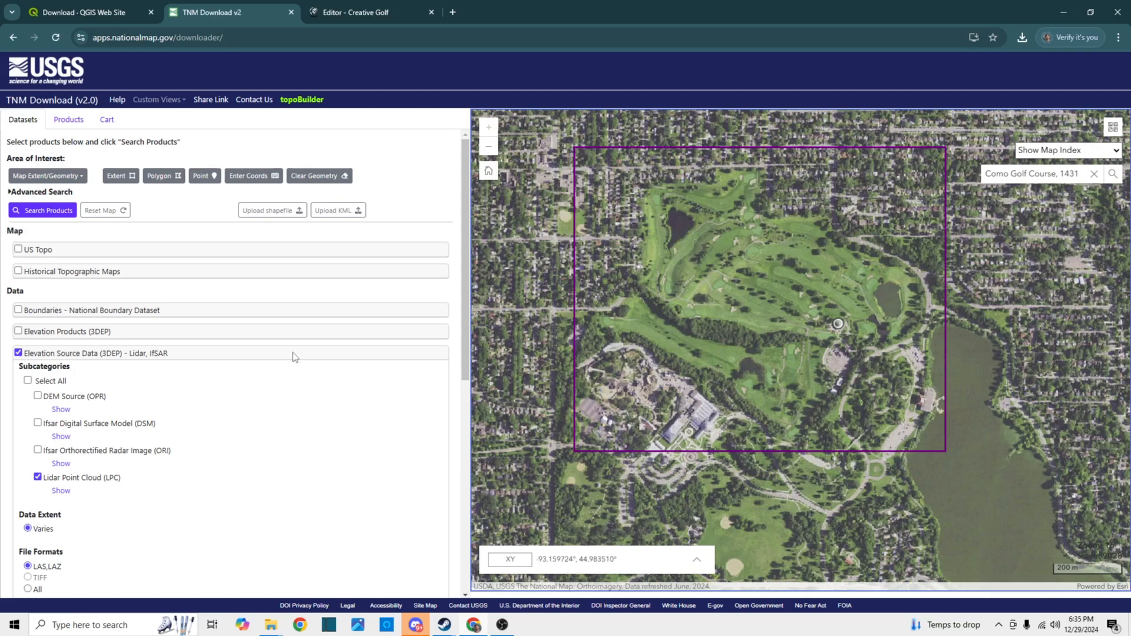
click(31, 212)
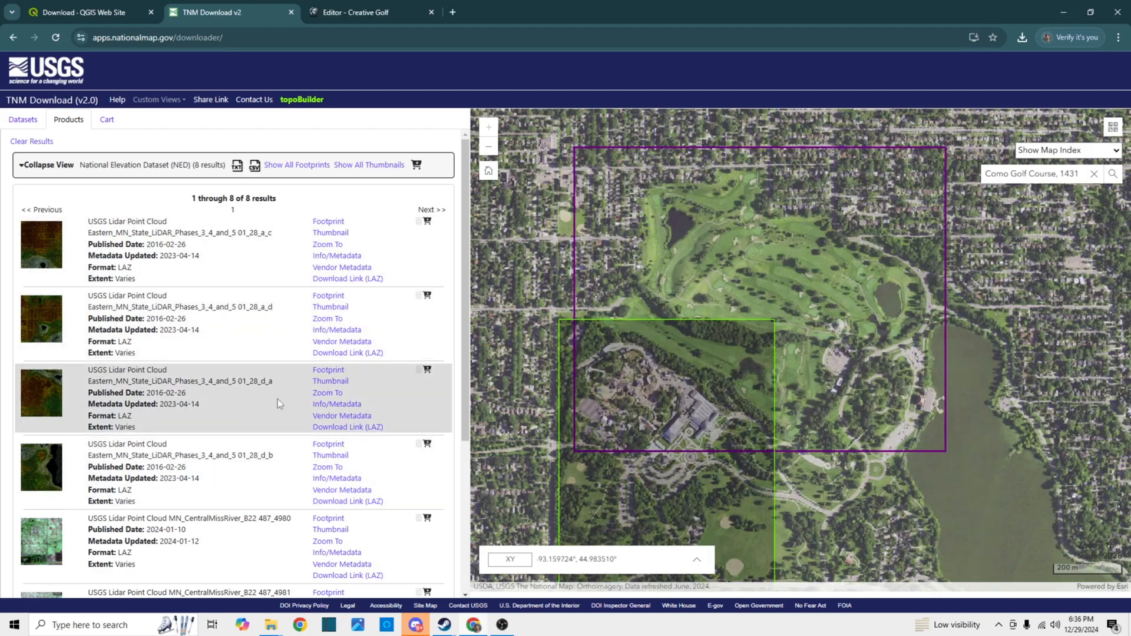
Download the four Eastern_MN_State_LiDAR_Phases_3_4_and_5 LAZ tiles 01_28_a_c, a_d, d_a and d_b, and check the recent downloads
scroll(282, 443, down, 3)
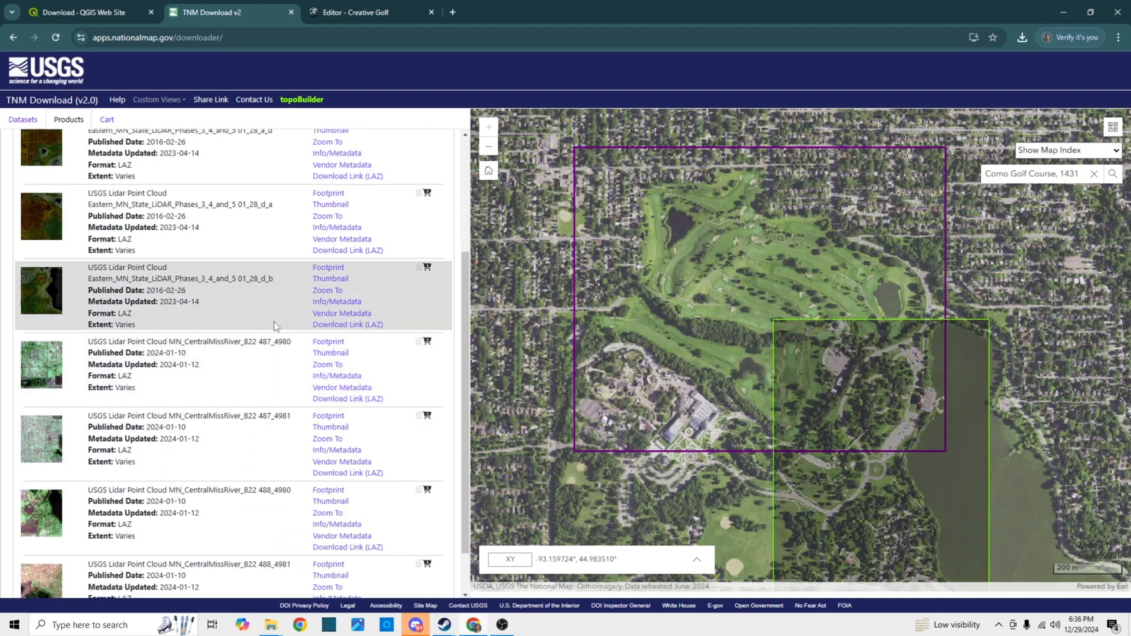
scroll(282, 495, down, 1)
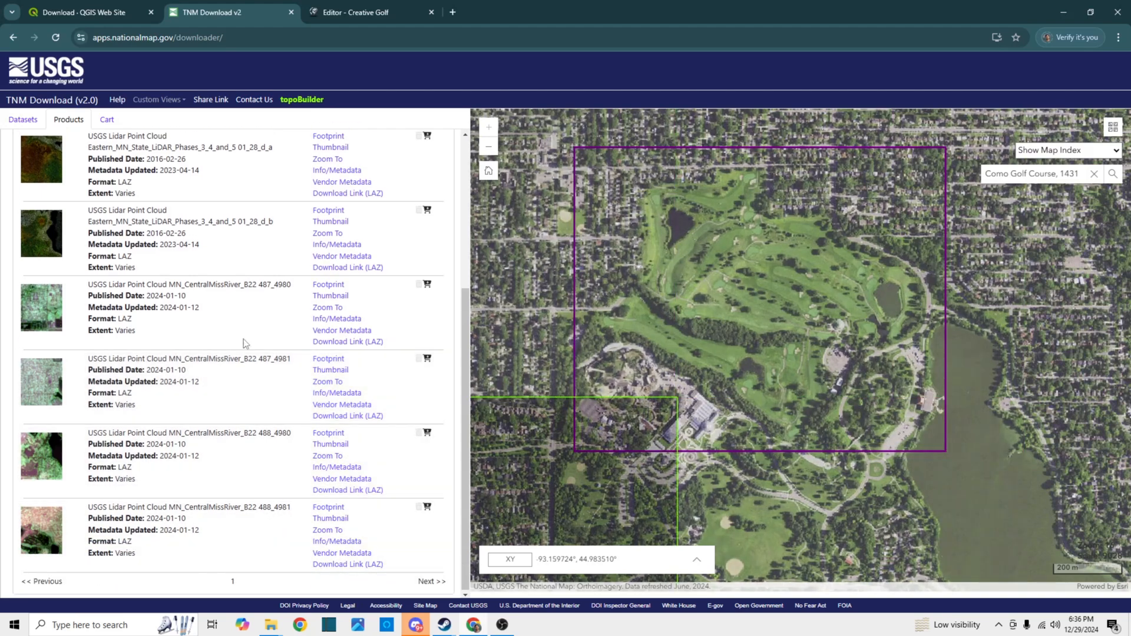
scroll(245, 323, up, 1)
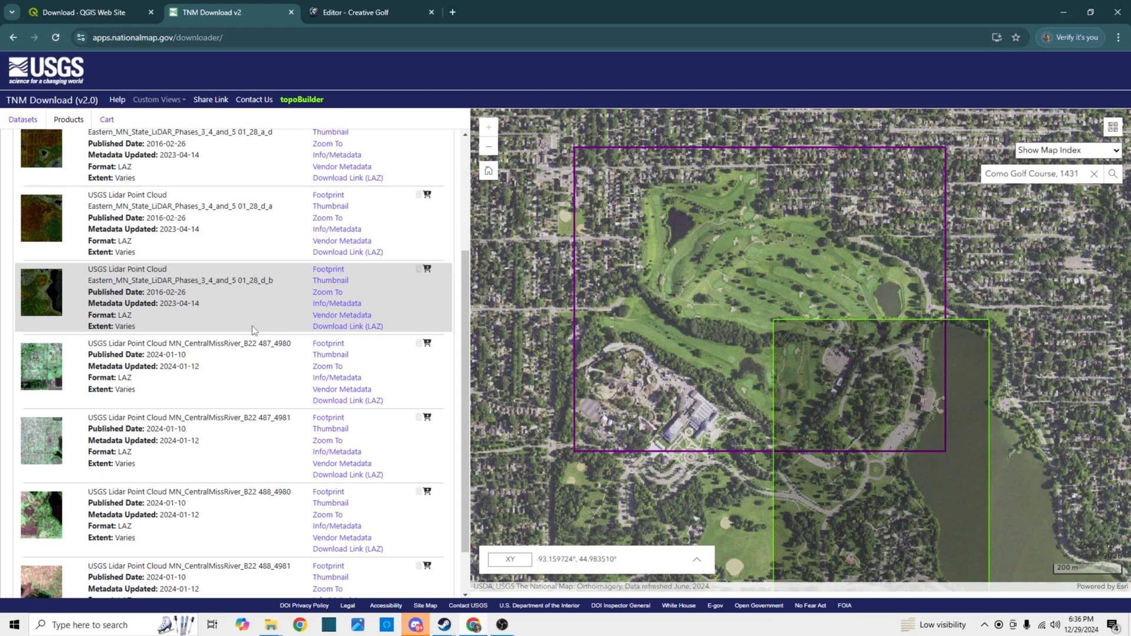
scroll(255, 327, up, 2)
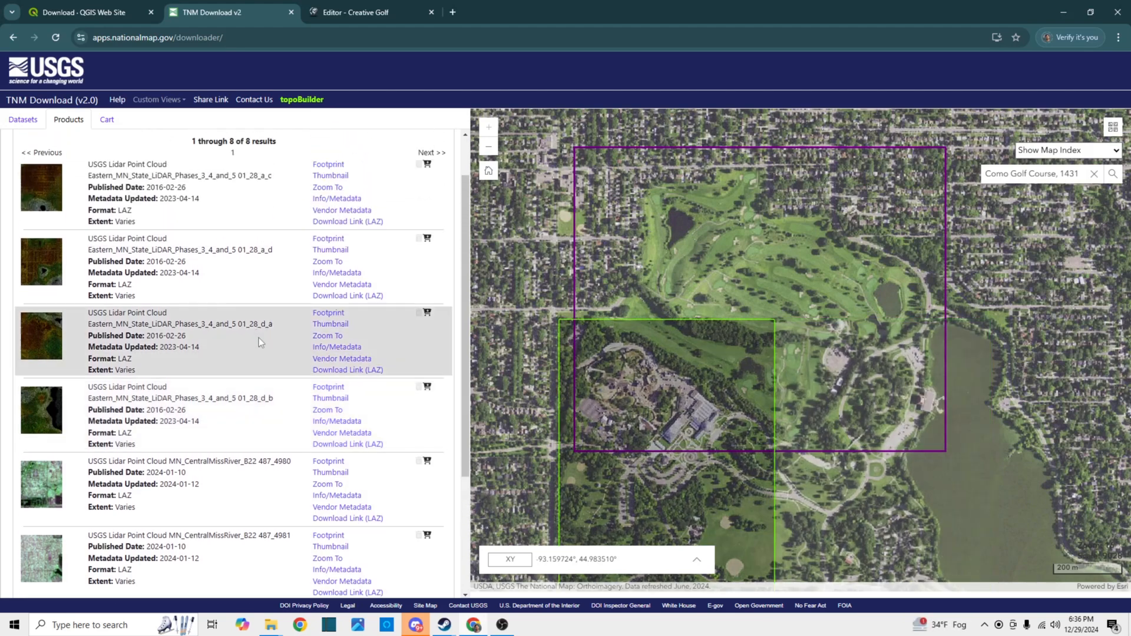
scroll(259, 339, up, 1)
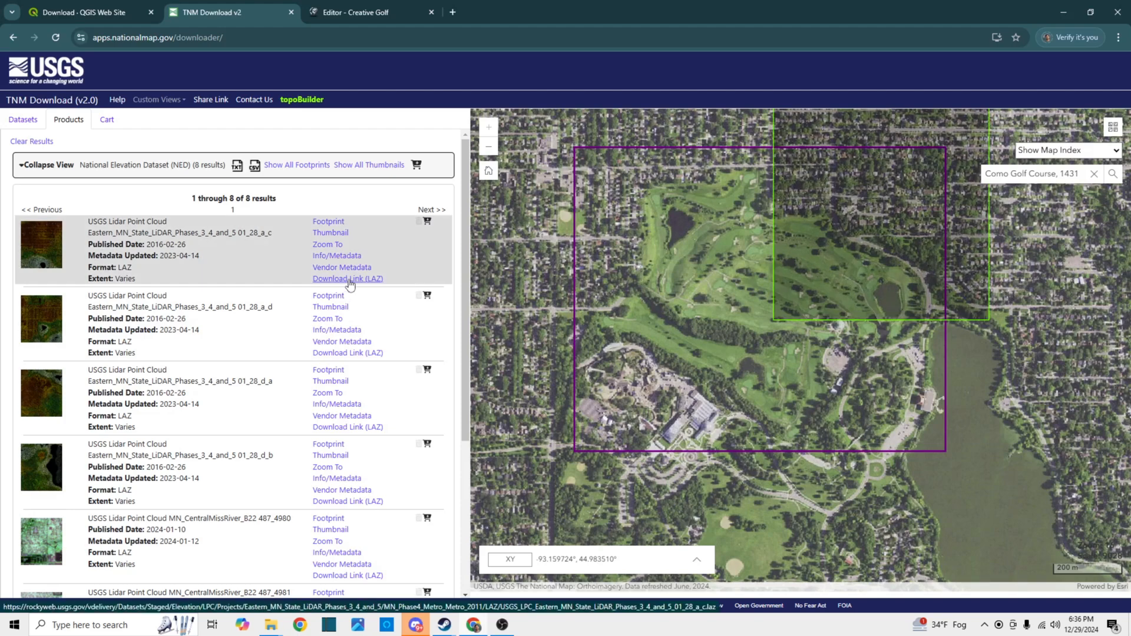
click(348, 353)
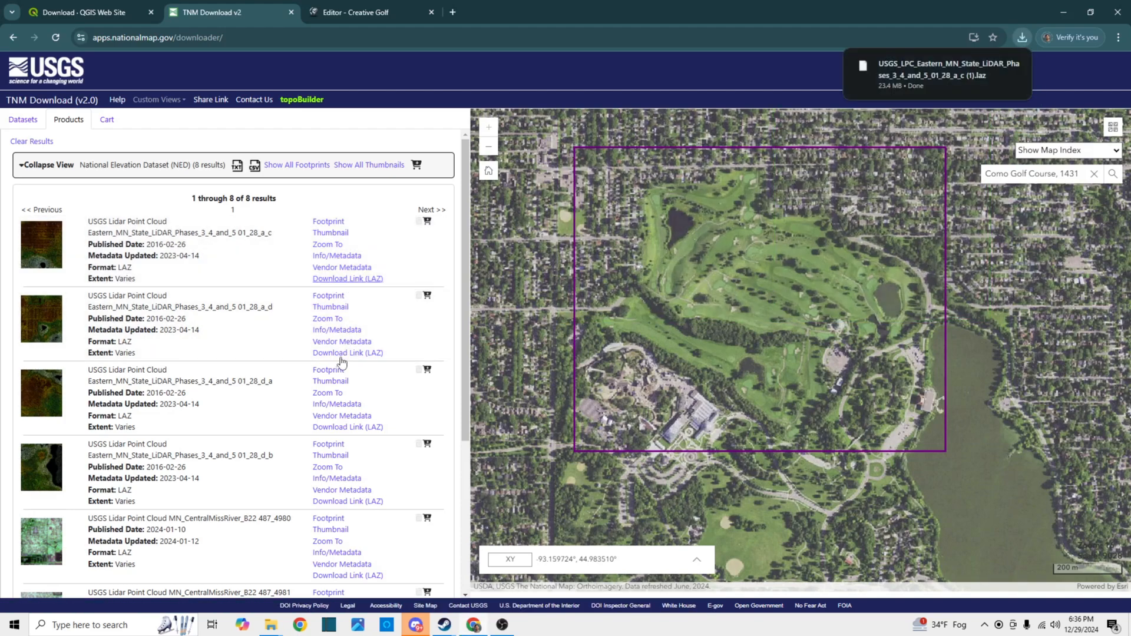
click(348, 429)
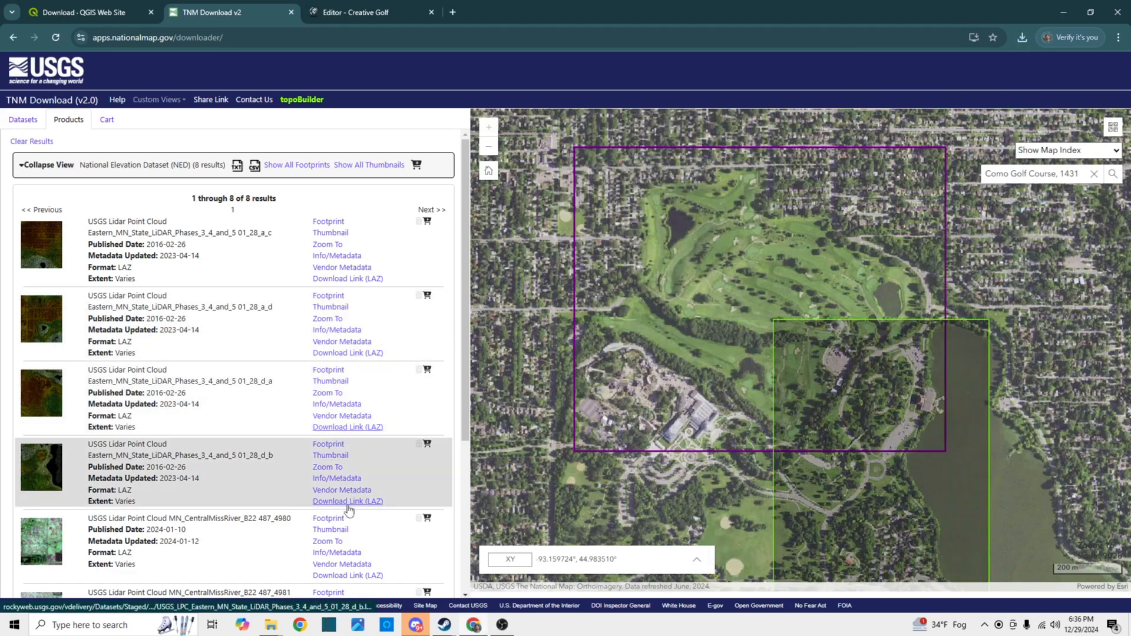
click(348, 501)
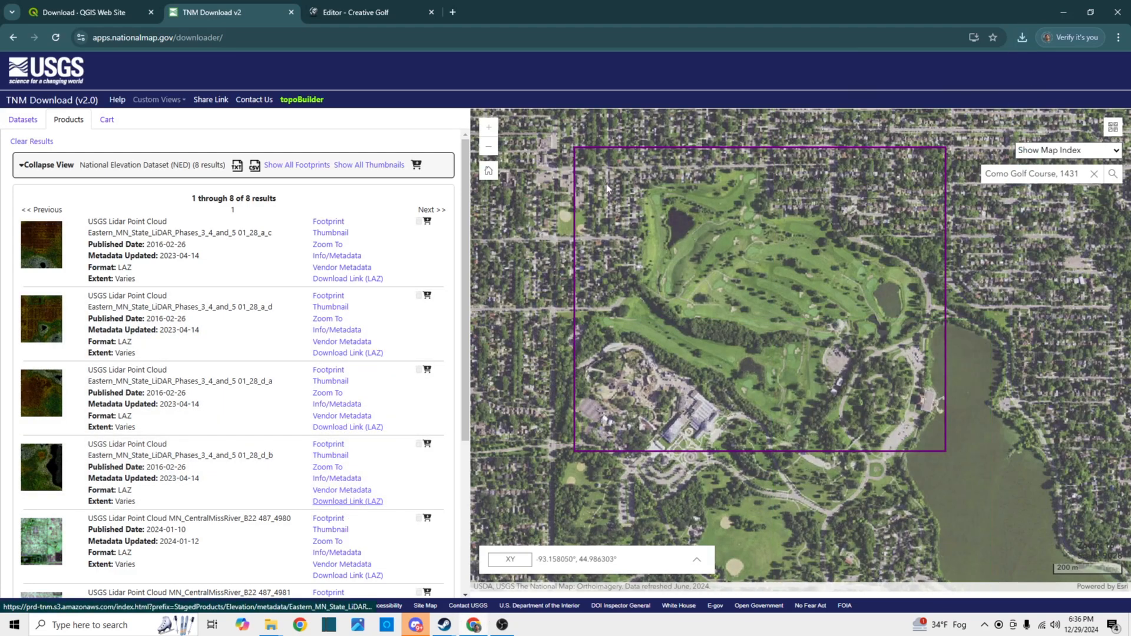
click(1022, 37)
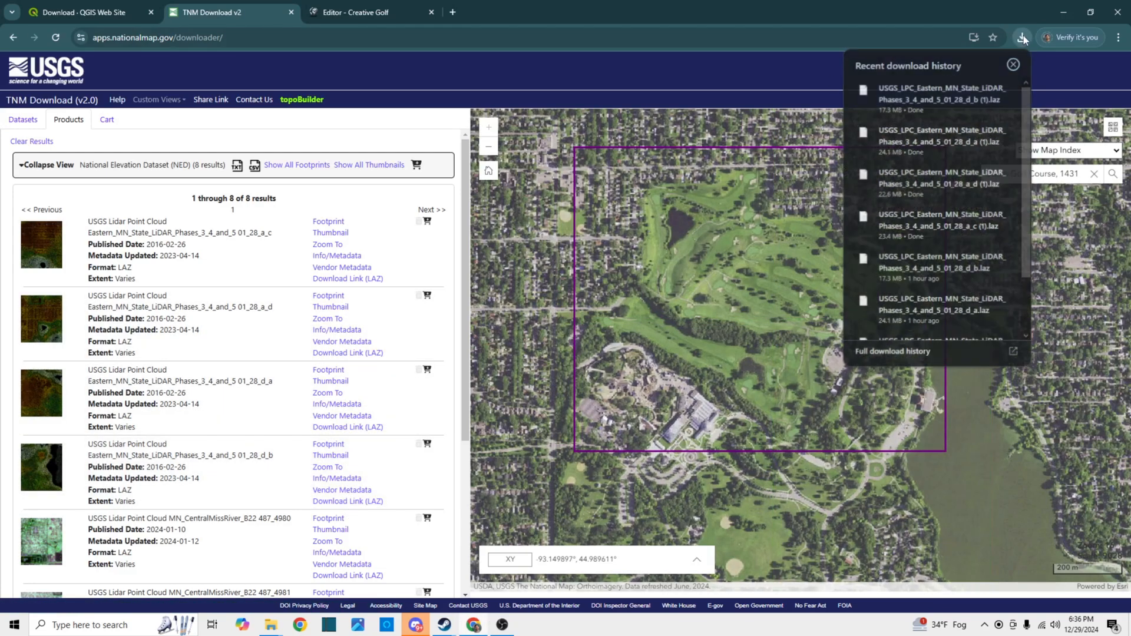
click(1014, 64)
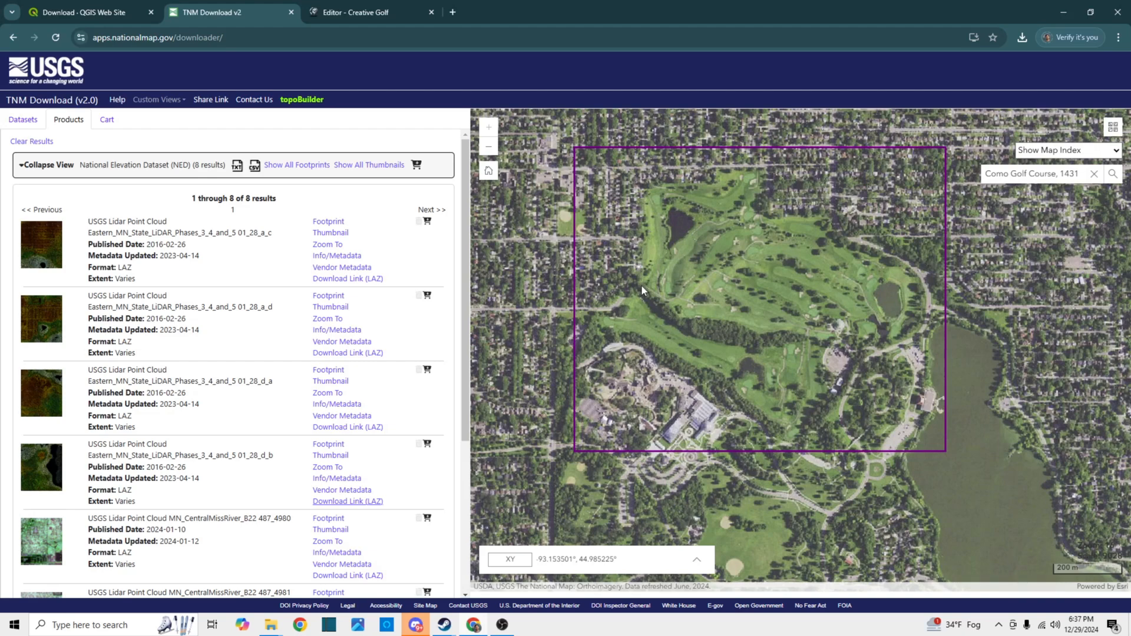
Show the QGIS download page in the browser and launch the installed QGIS Desktop 3.34.13
click(76, 12)
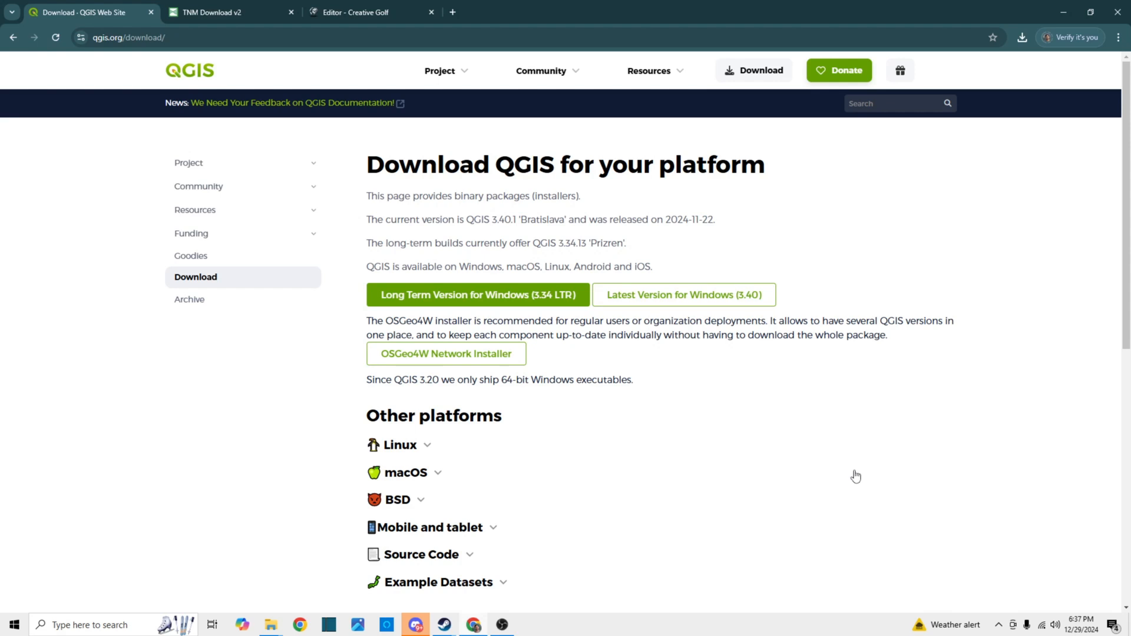
click(139, 626)
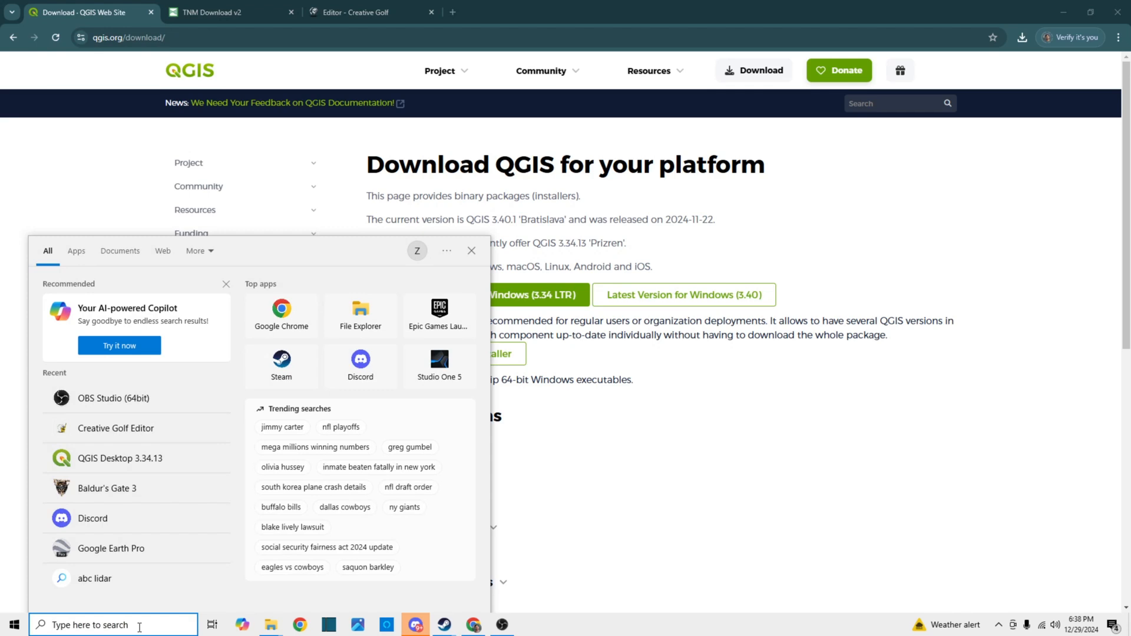
click(121, 459)
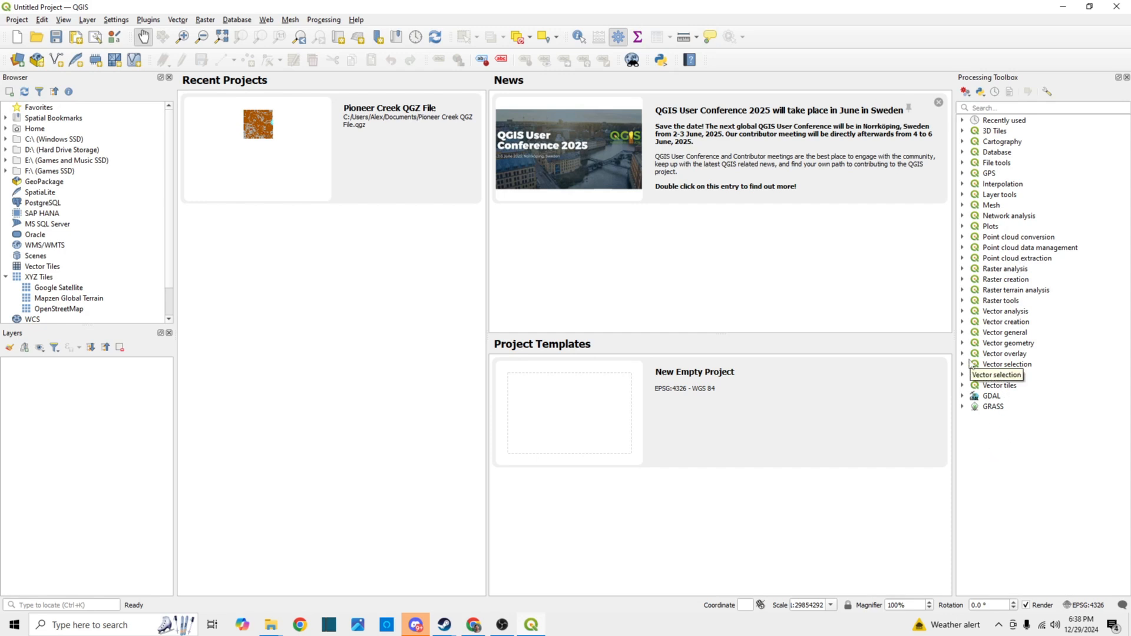
click(65, 20)
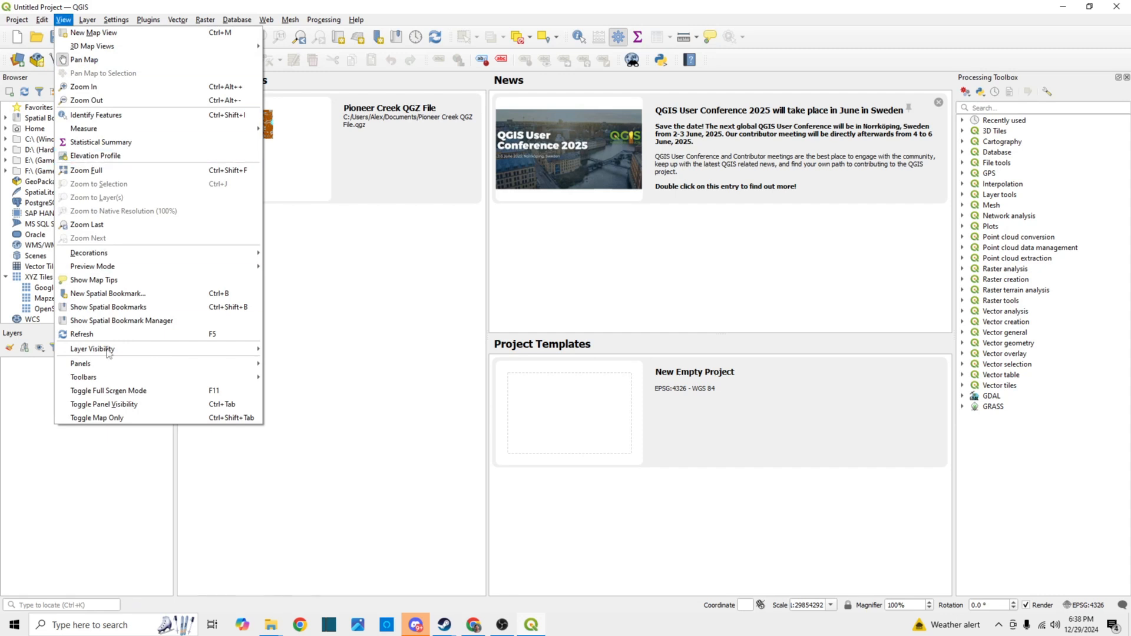
mouse_move(112, 368)
click(1022, 464)
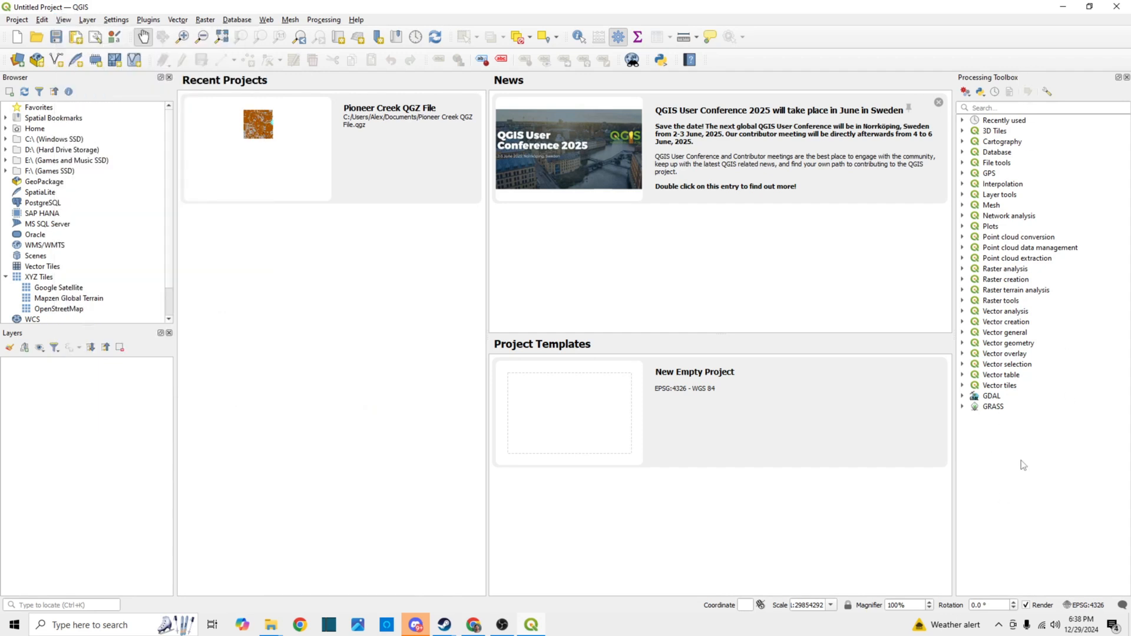
Merge the four USGS LAZ tiles from the Como Golf Course folder into one temporary point cloud layer
click(963, 248)
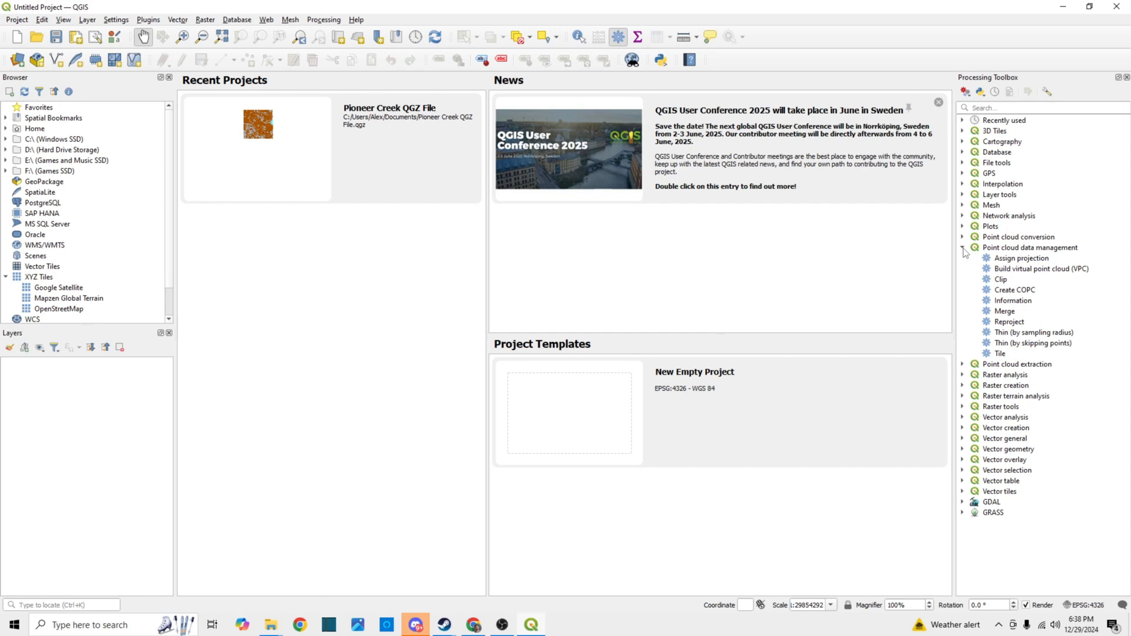
double_click(1003, 311)
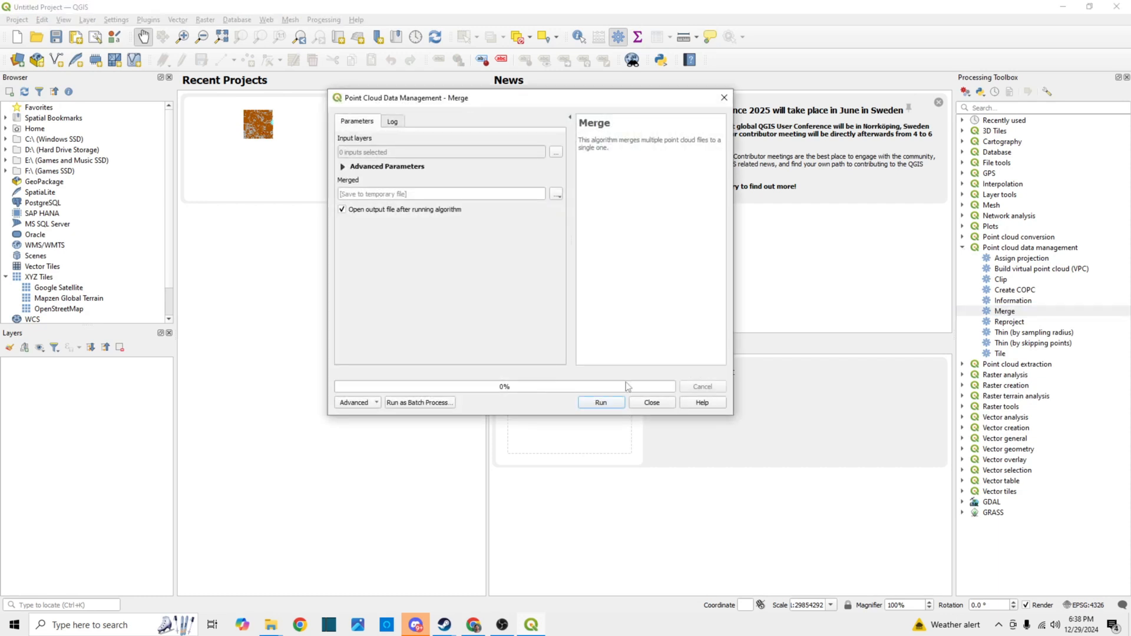
click(556, 153)
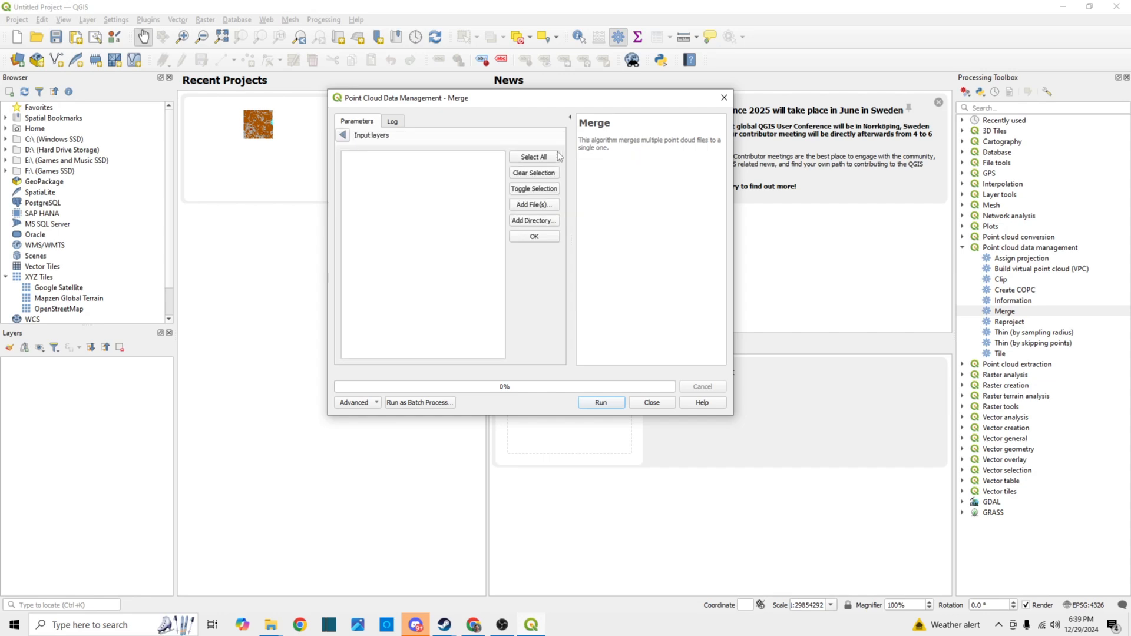
click(534, 205)
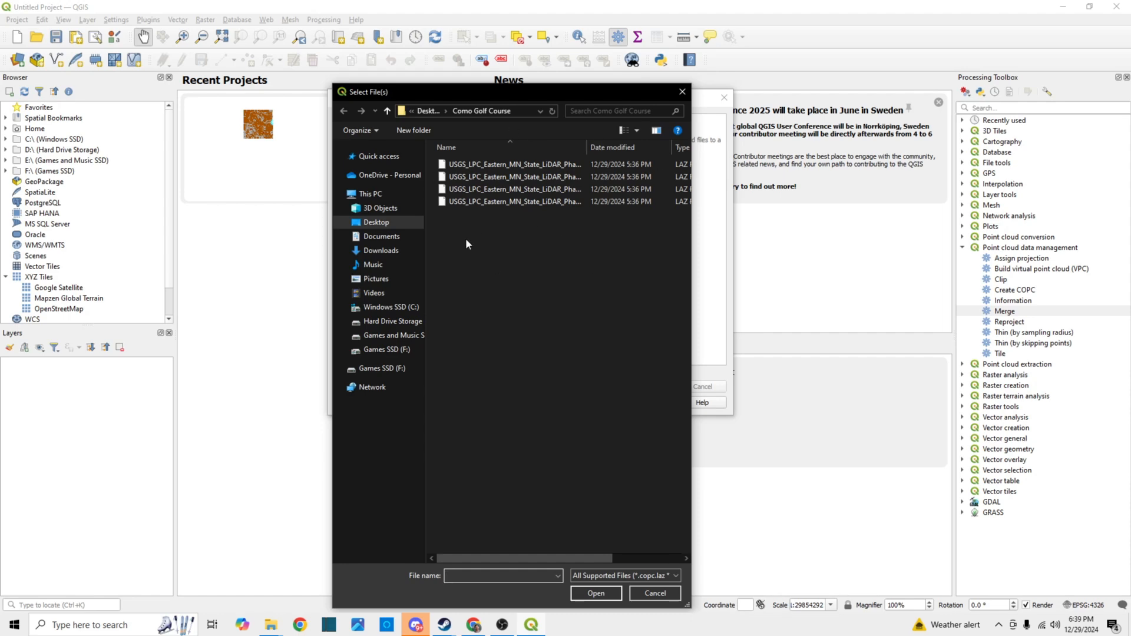
drag(465, 244, 505, 165)
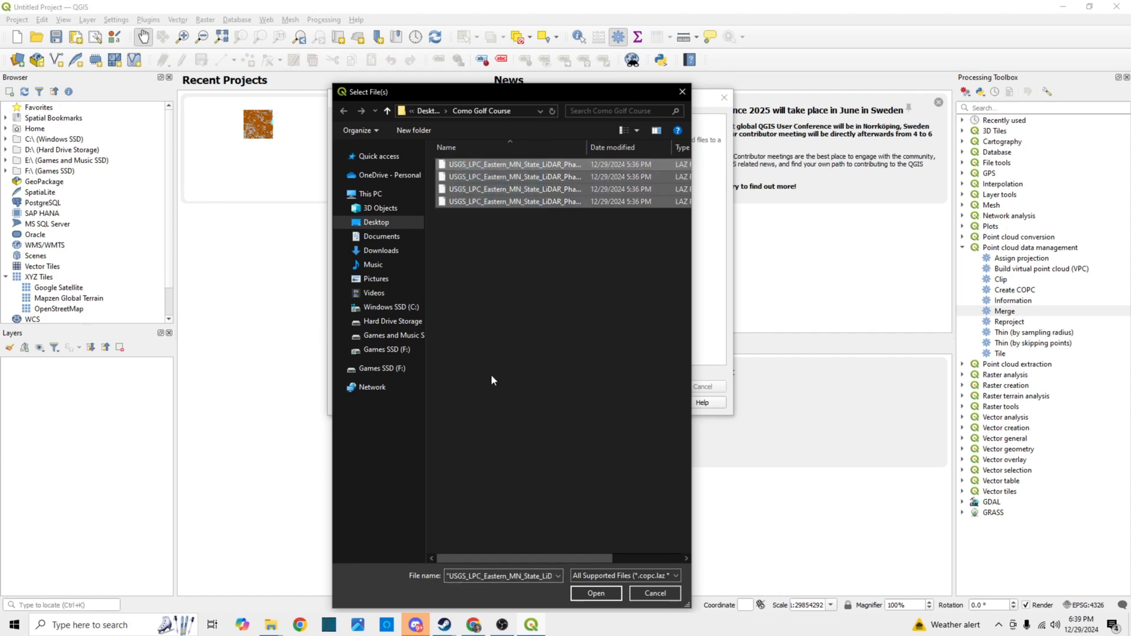
click(595, 593)
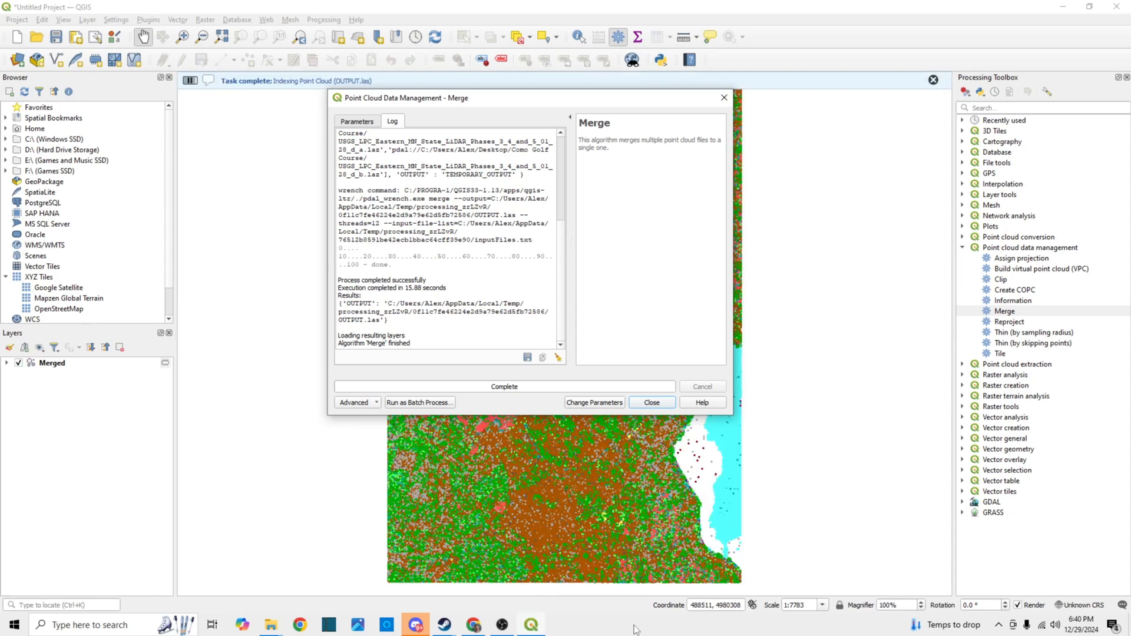
click(652, 403)
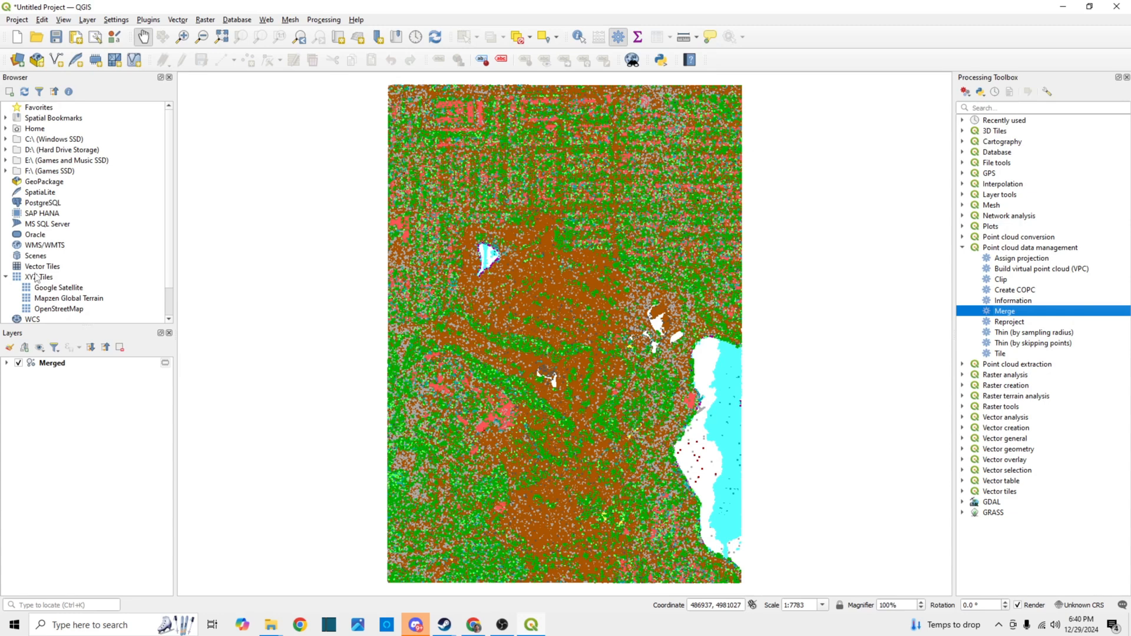
Add the Google Satellite XYZ tile layer to the map with the preselected NAD83 to WGS 84 (1) + UTM zone 15N transformation
click(6, 278)
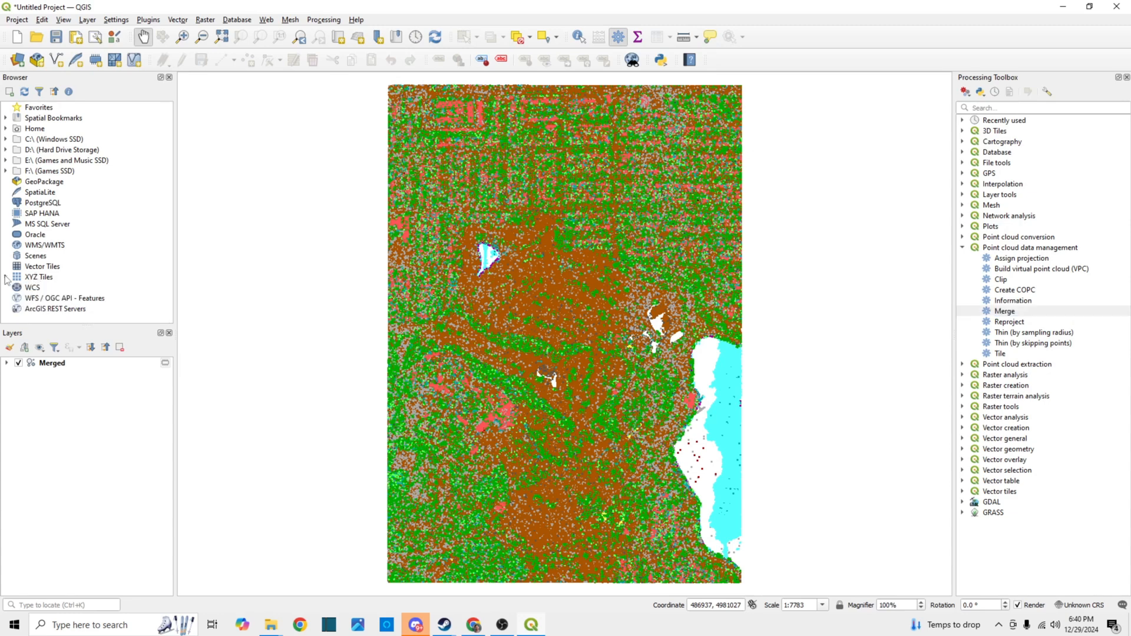
click(5, 277)
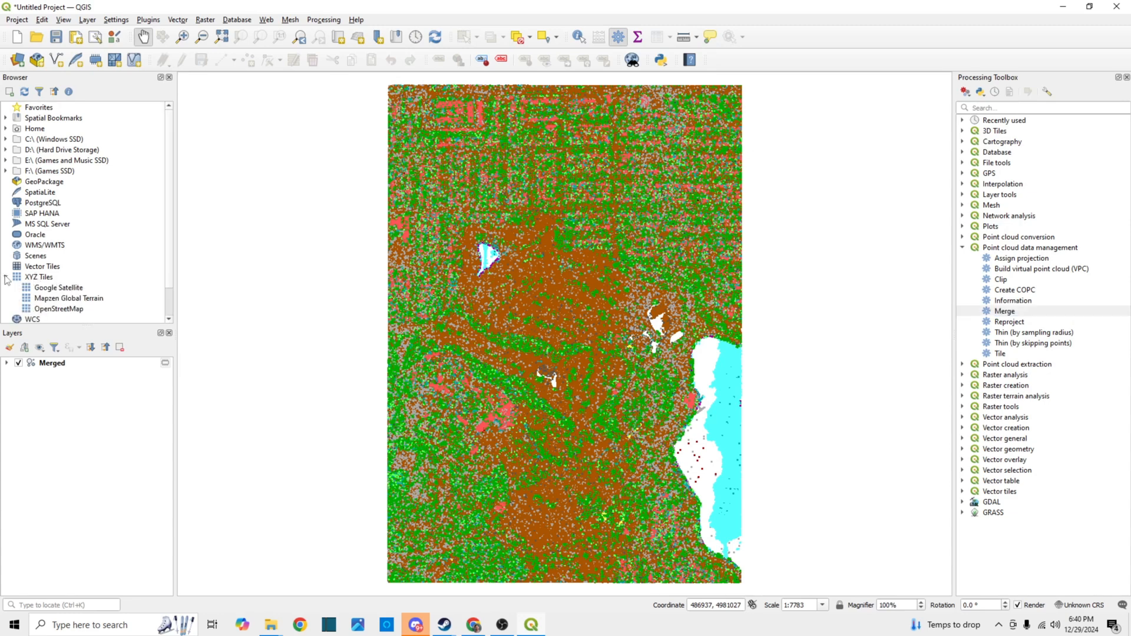
double_click(55, 288)
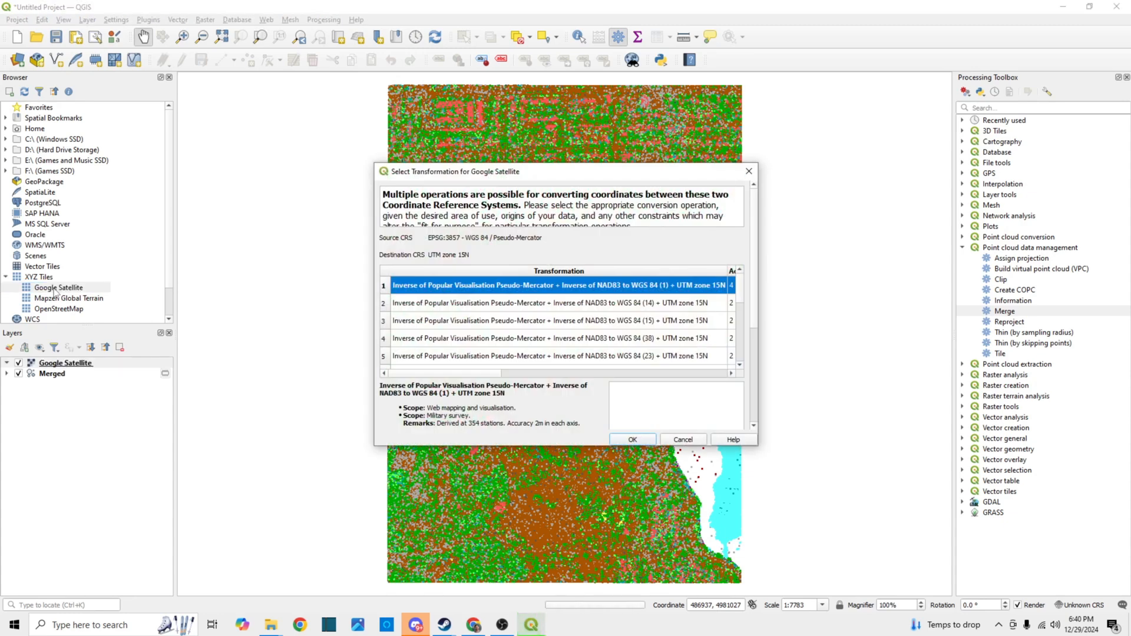
click(627, 440)
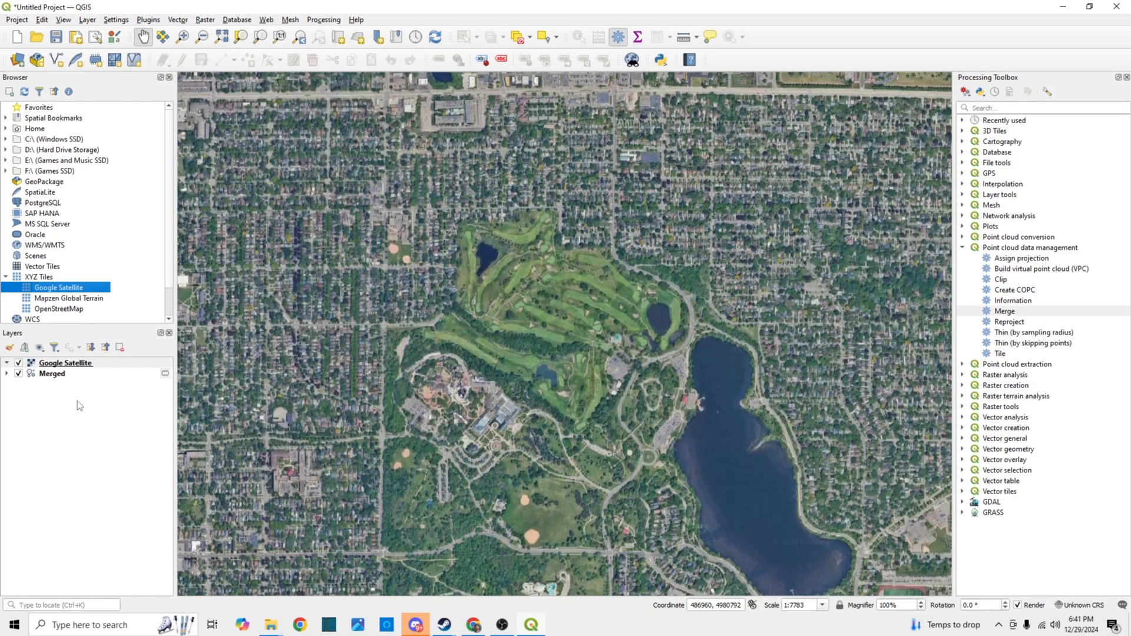
Compare the satellite imagery with the merged point cloud by toggling the Google Satellite layer's visibility, and examine the golf course area
click(18, 364)
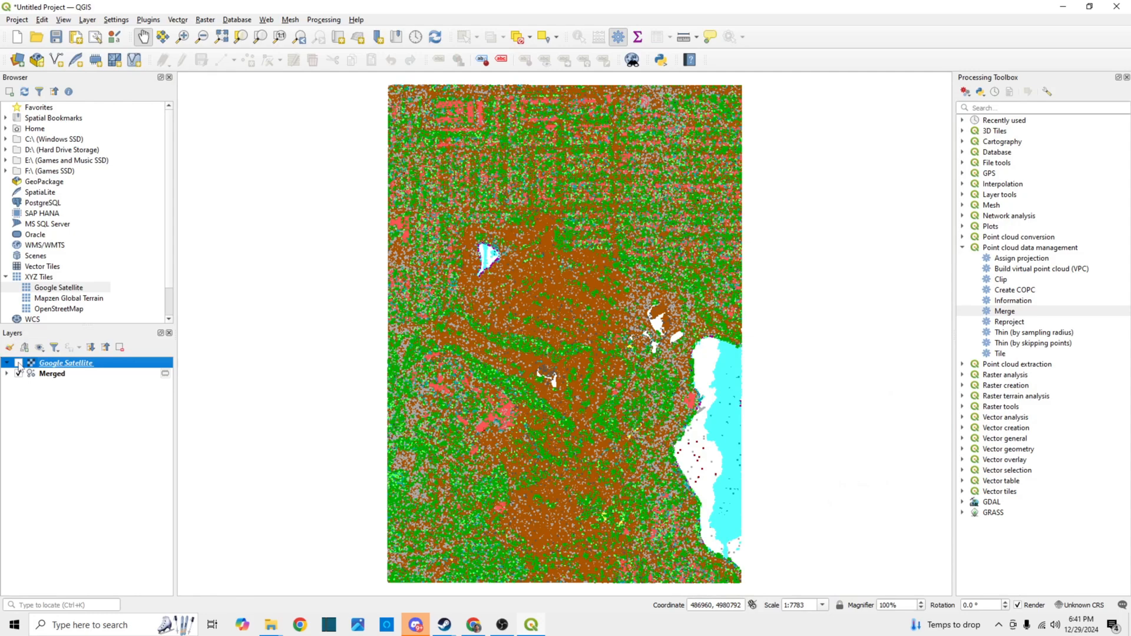
click(18, 363)
click(19, 364)
click(18, 364)
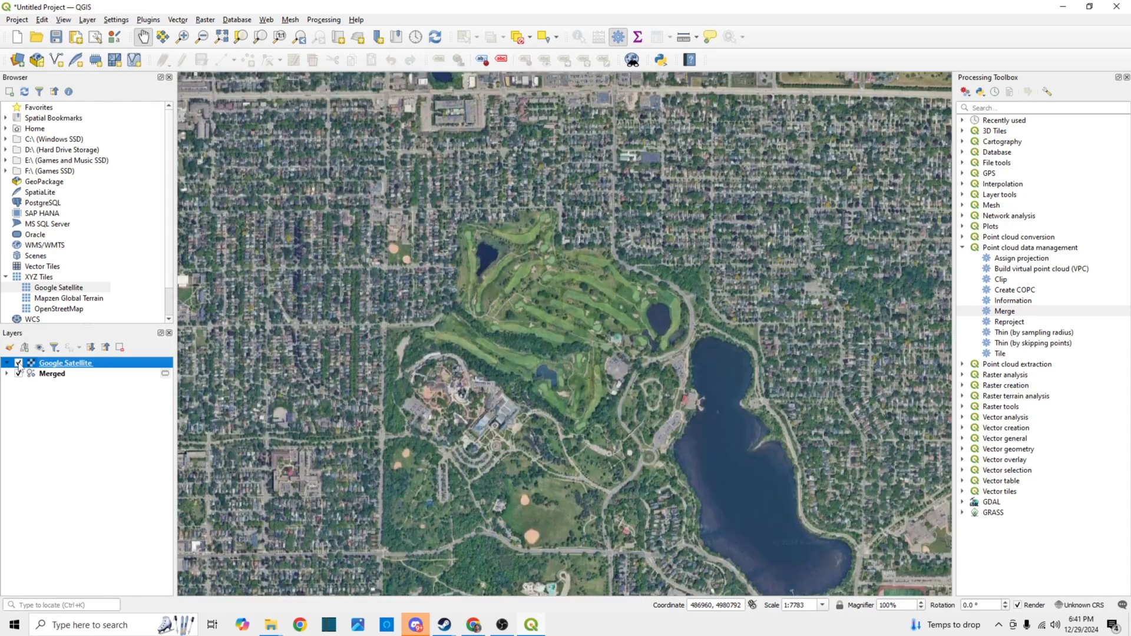
click(19, 364)
click(18, 364)
click(18, 364)
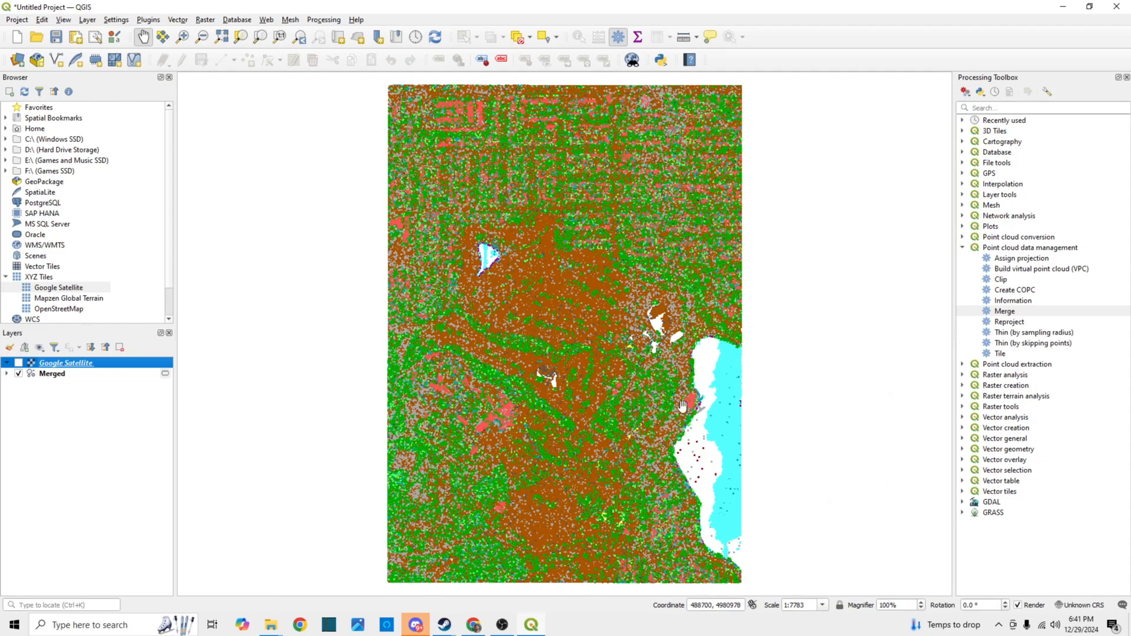
click(18, 363)
click(18, 363)
click(19, 363)
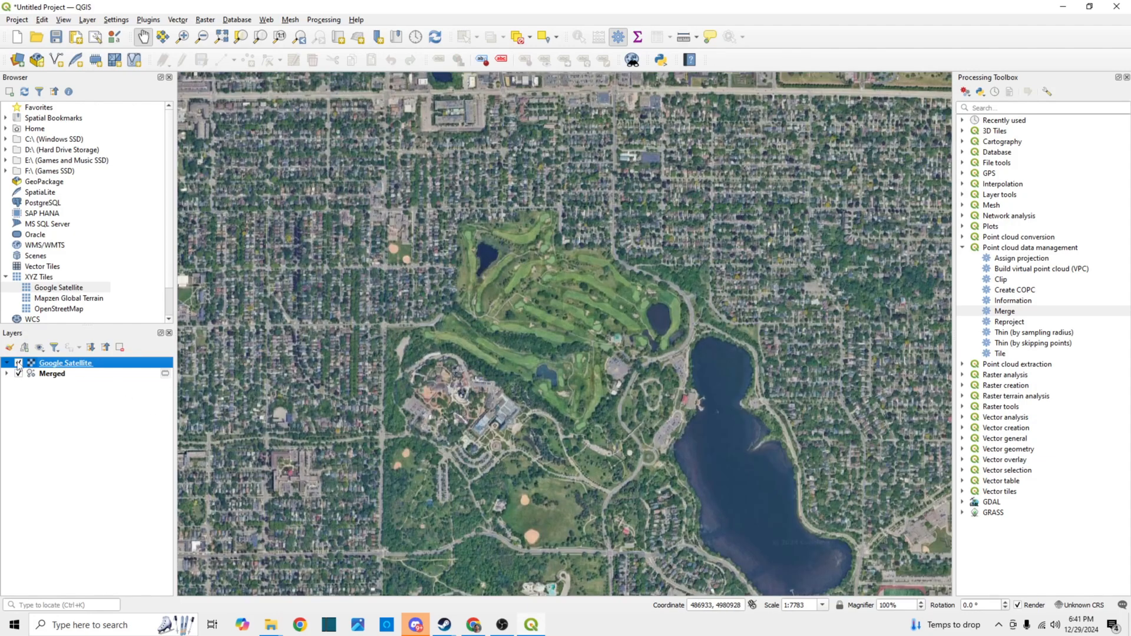
scroll(534, 353, down, 3)
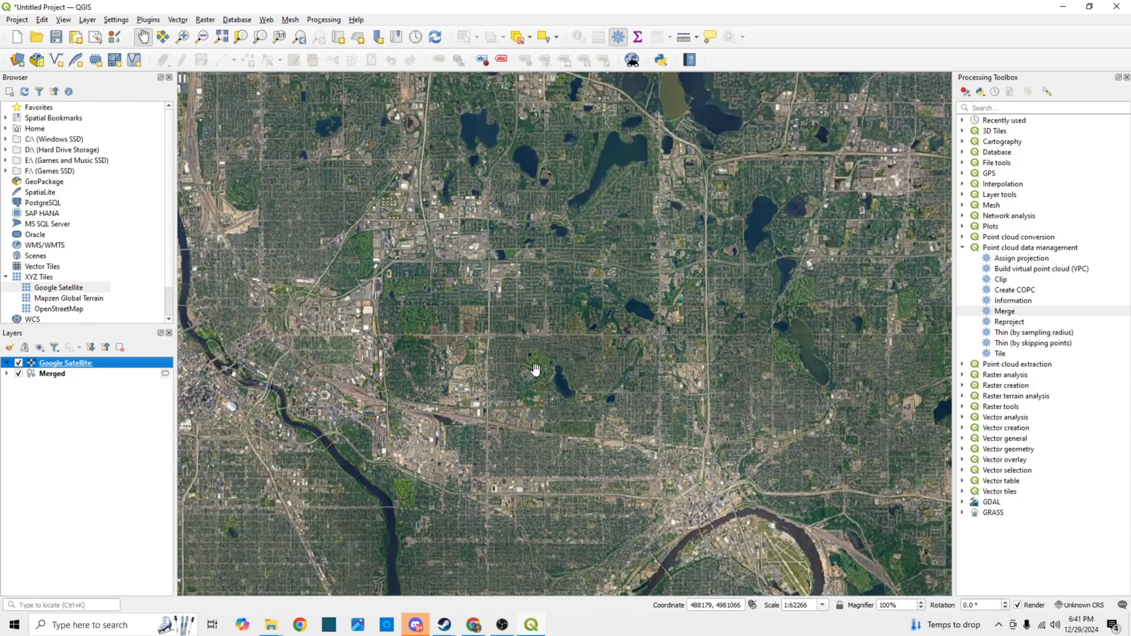
scroll(535, 368, up, 3)
drag(617, 416, 595, 357)
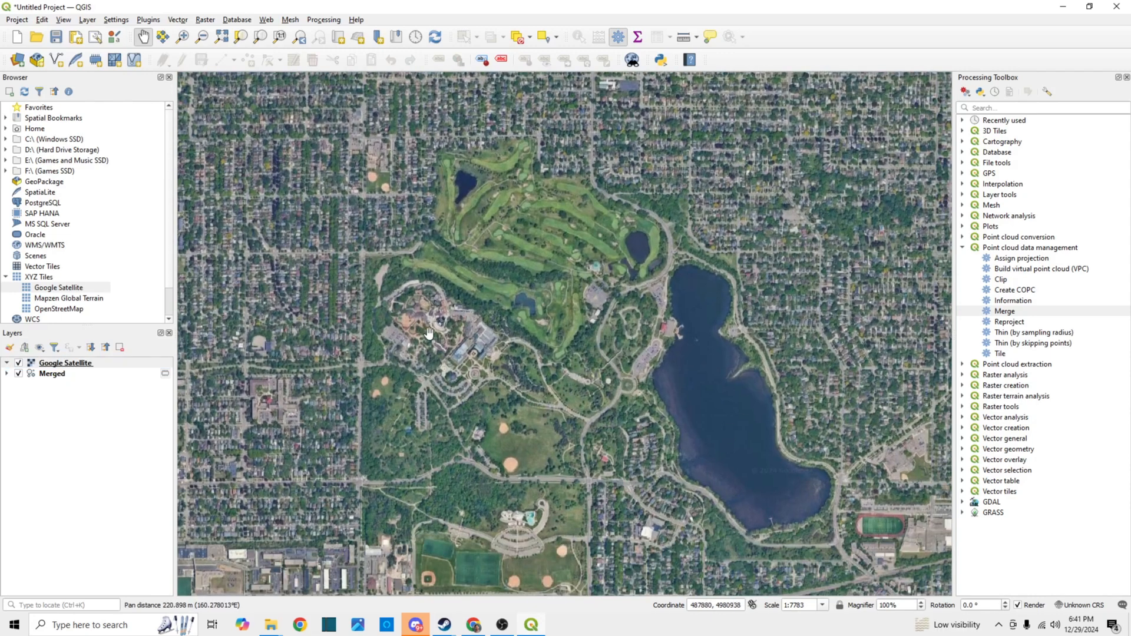
drag(603, 311, 601, 359)
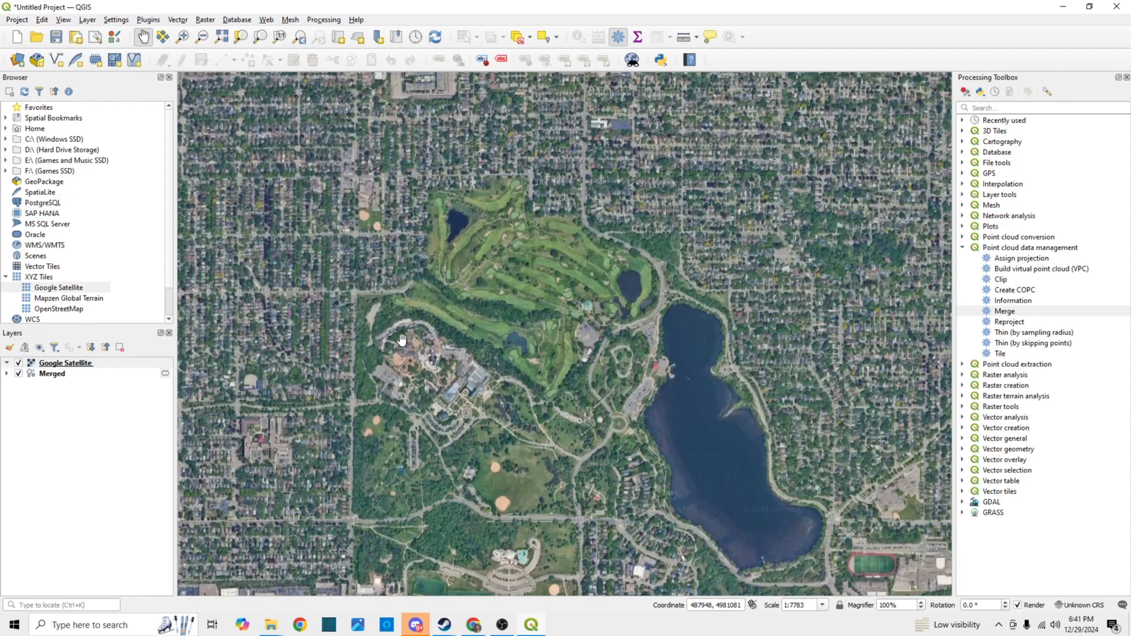
Set up a raw-data GeoTIFF export of the Google Satellite layer without a VRT, in the default CRS EPSG:4326 - WGS 84
right_click(68, 364)
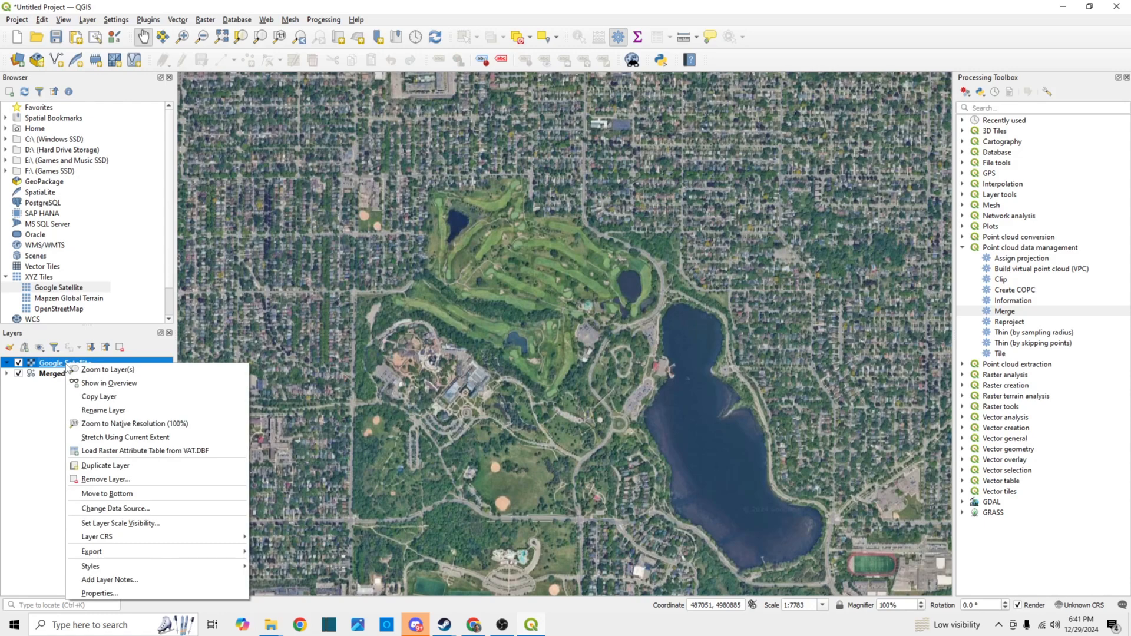
mouse_move(148, 553)
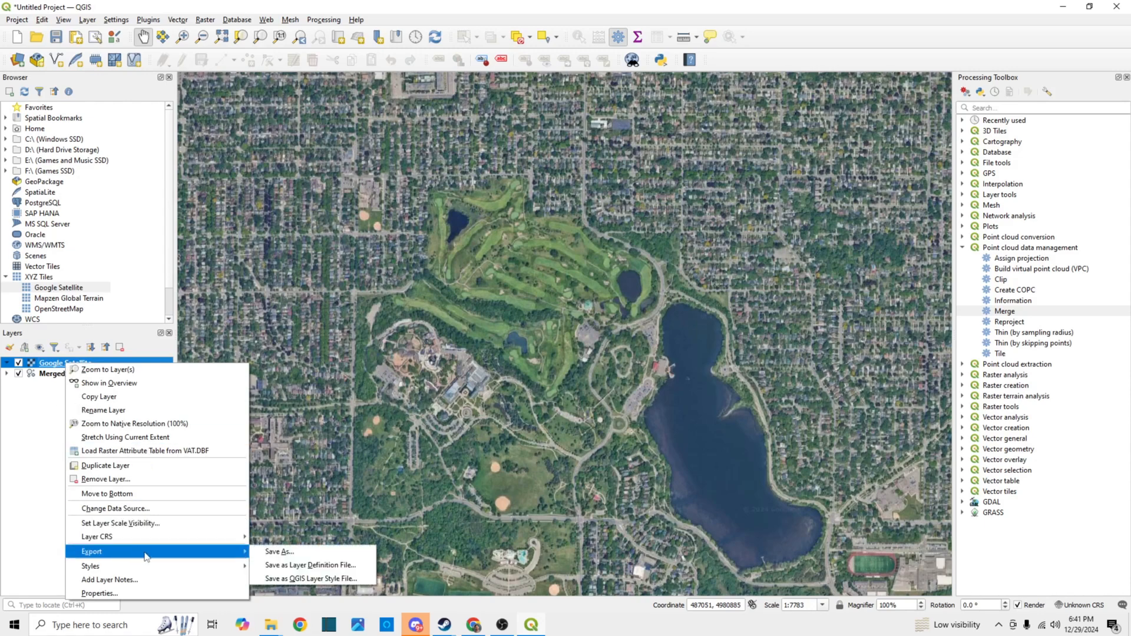
click(272, 552)
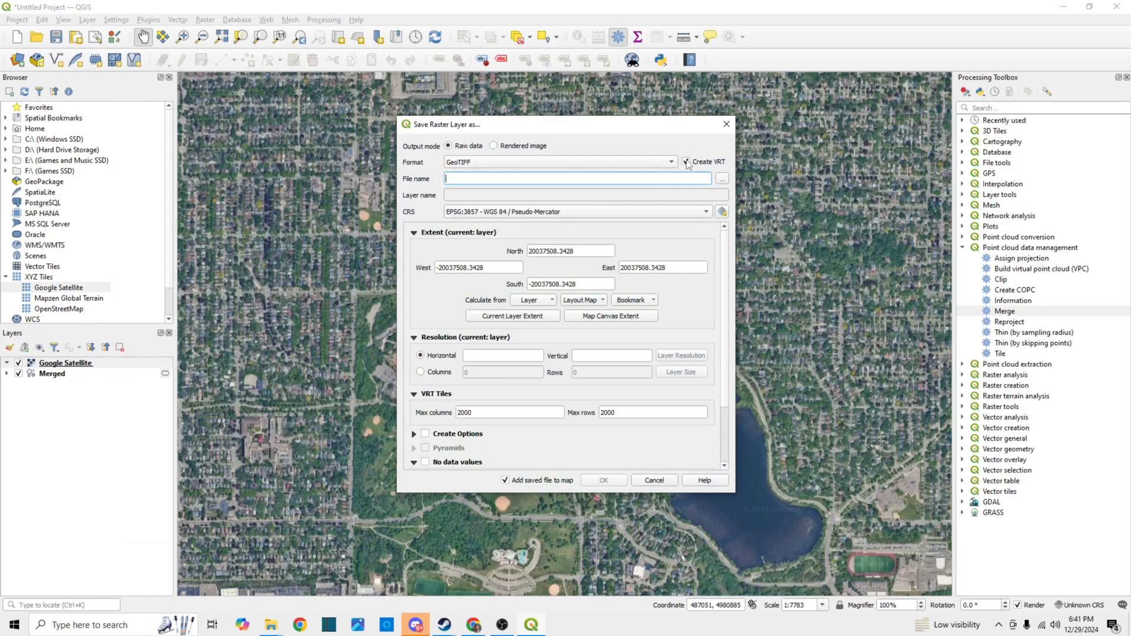
click(687, 162)
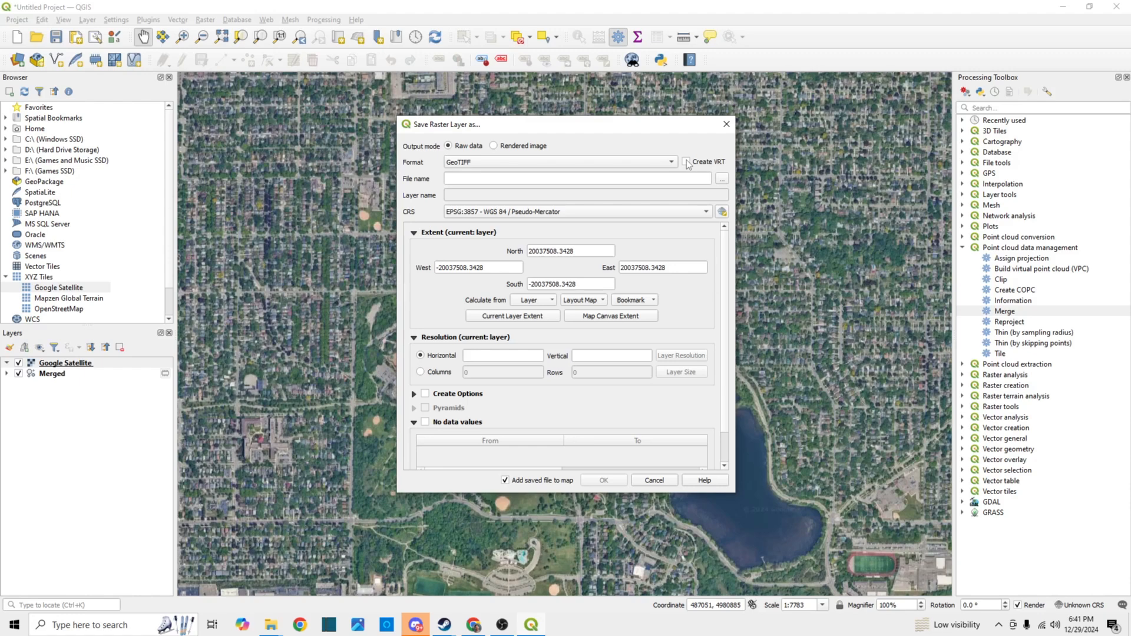
click(694, 210)
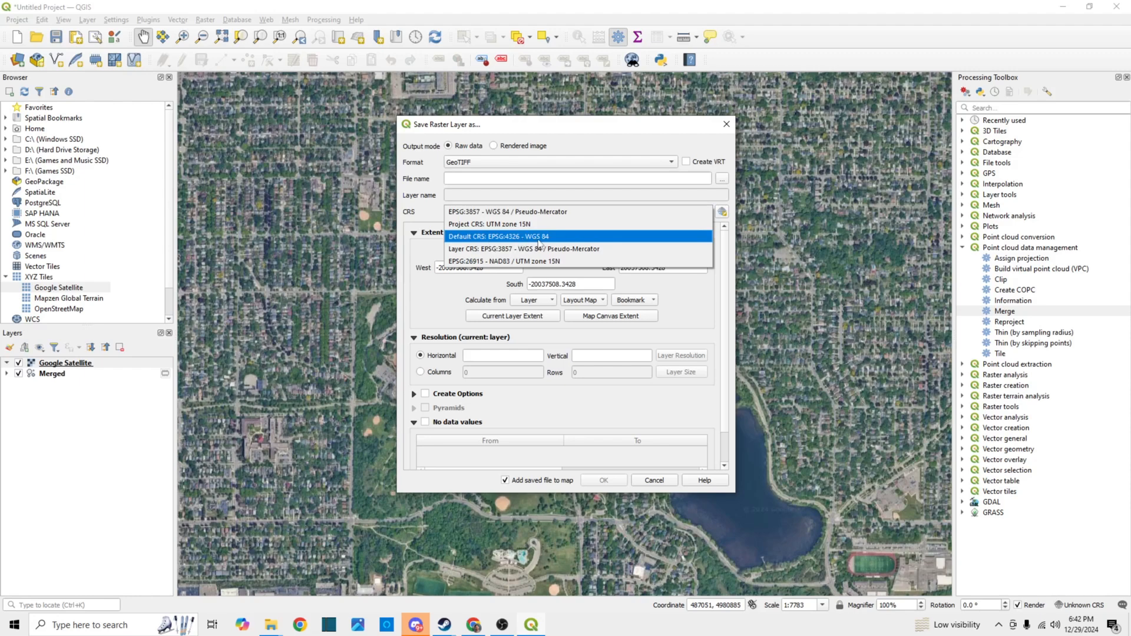
click(539, 241)
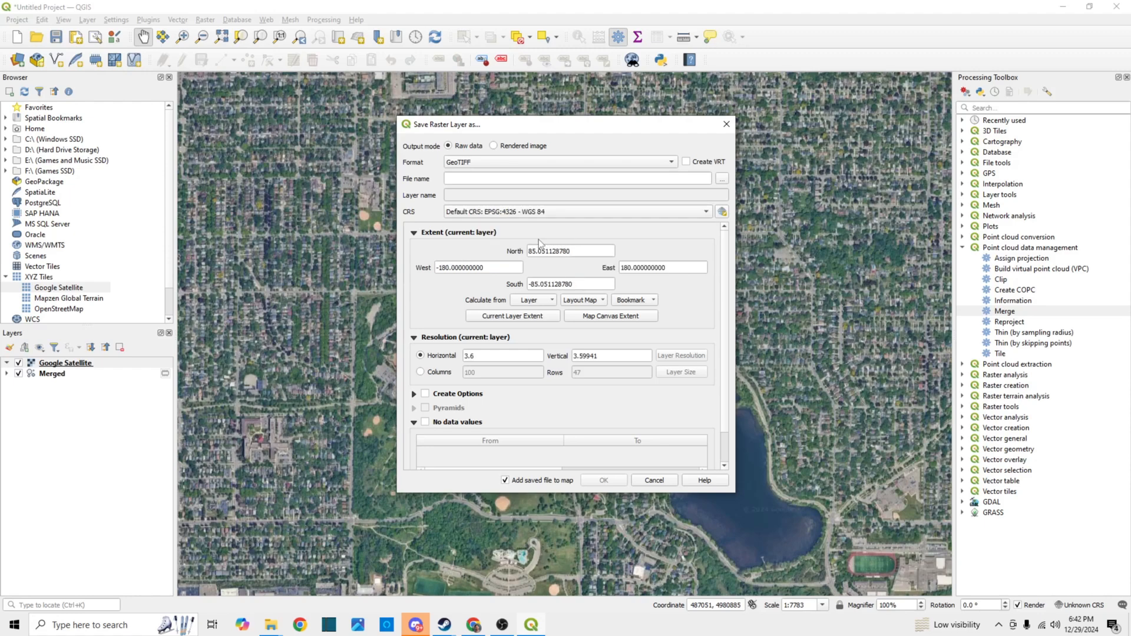
Calculate the export extent from the Merged layer and set the resolution to 9999 columns by 9999 rows
click(548, 304)
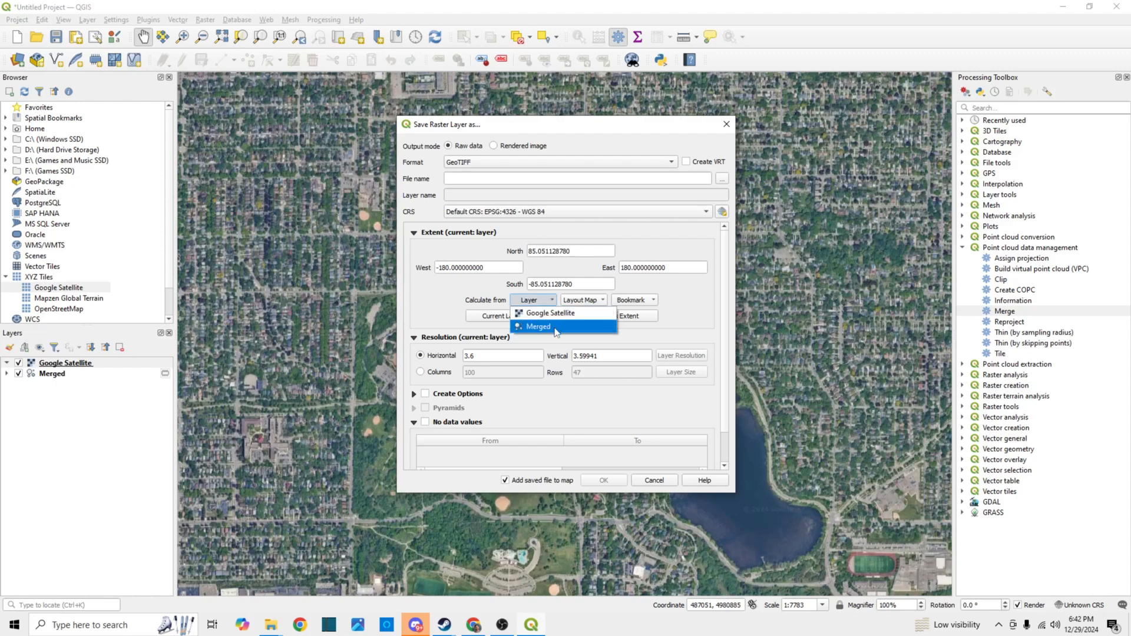
click(555, 327)
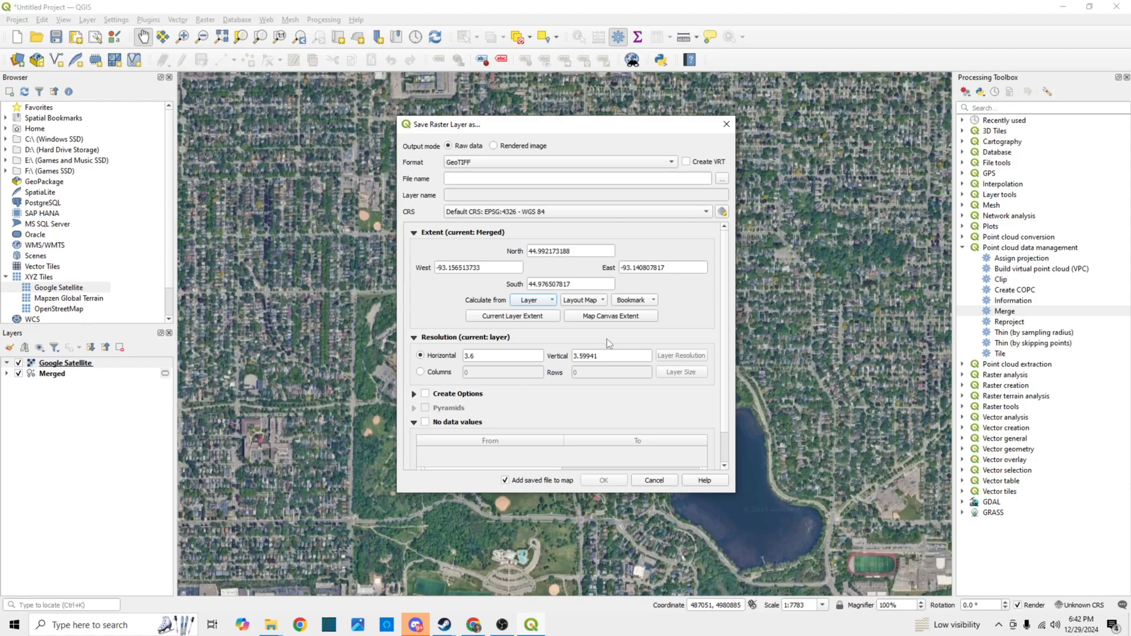
click(420, 371)
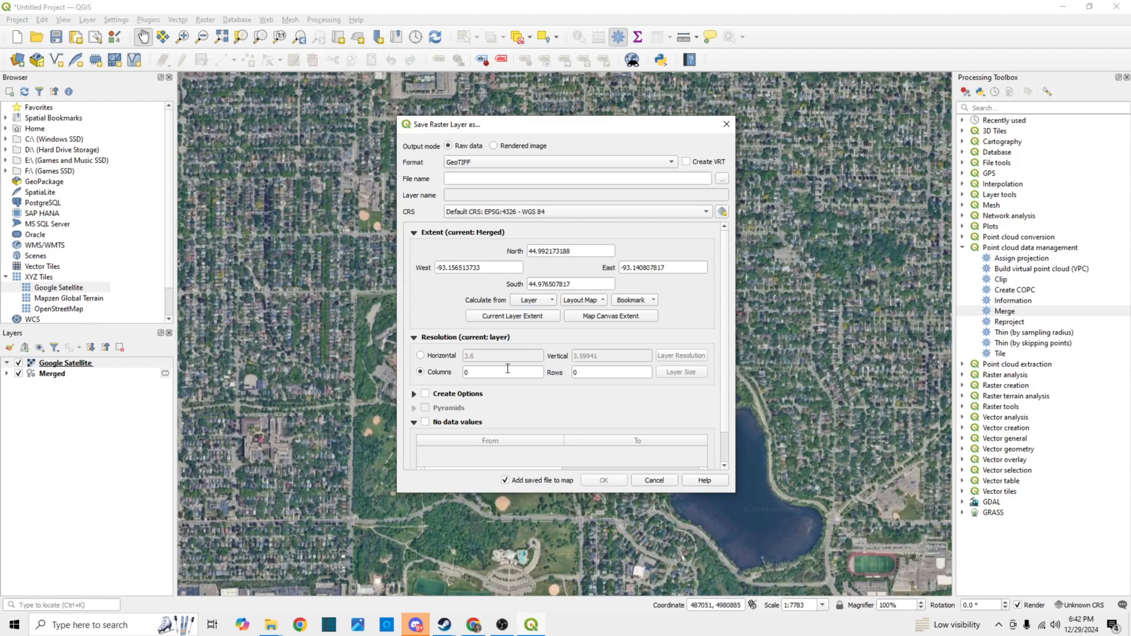
key(BackSpace)
text(9999)
click(599, 371)
key(BackSpace)
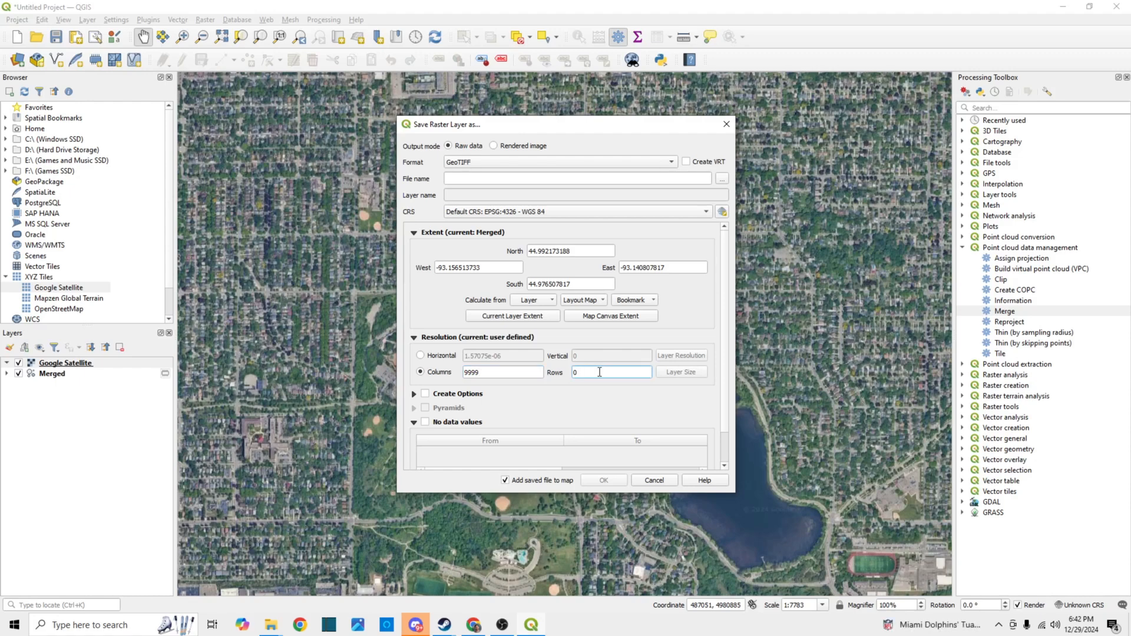
text(9999)
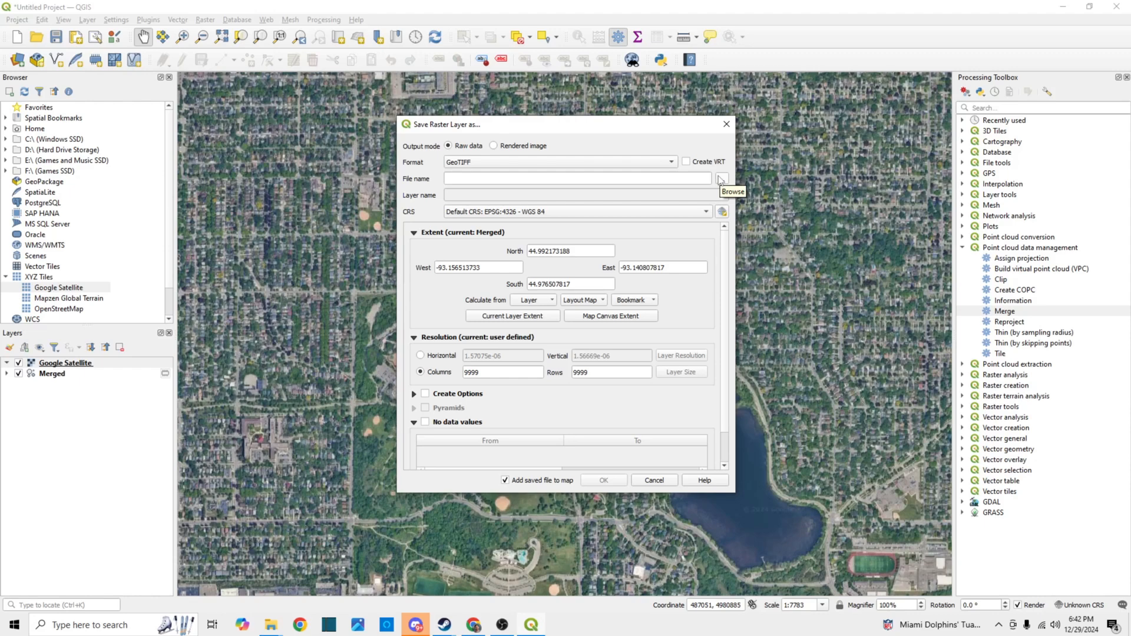
Export the satellite raster as "Como Satellite GeoTIFF" into the Como Golf Course folder and accept the preselected coordinate transformation
click(721, 179)
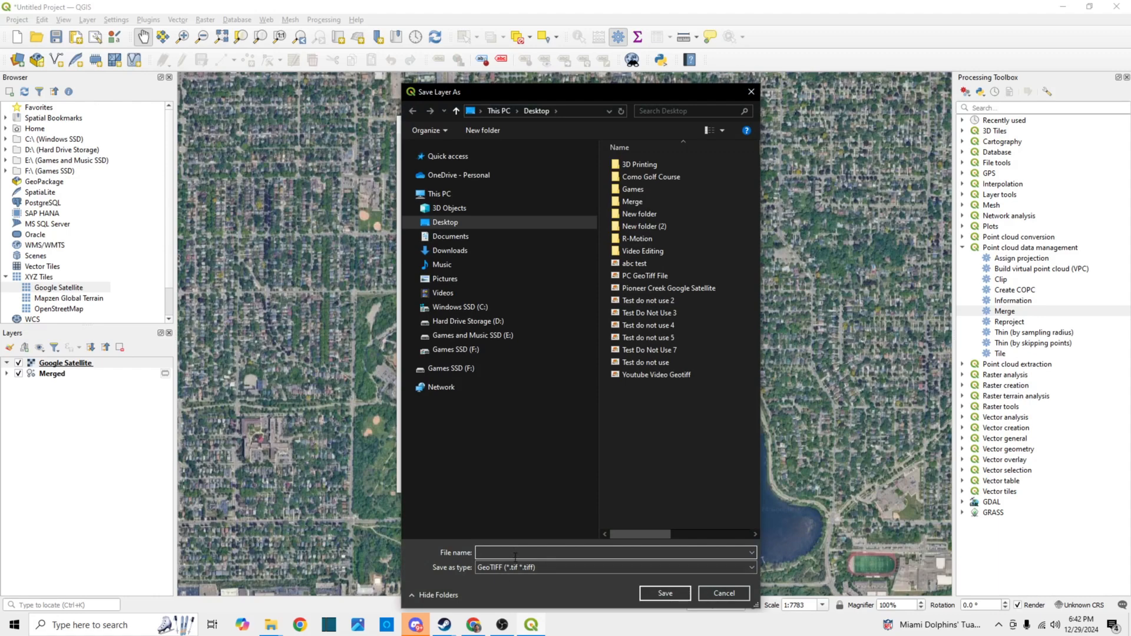
double_click(648, 177)
click(518, 551)
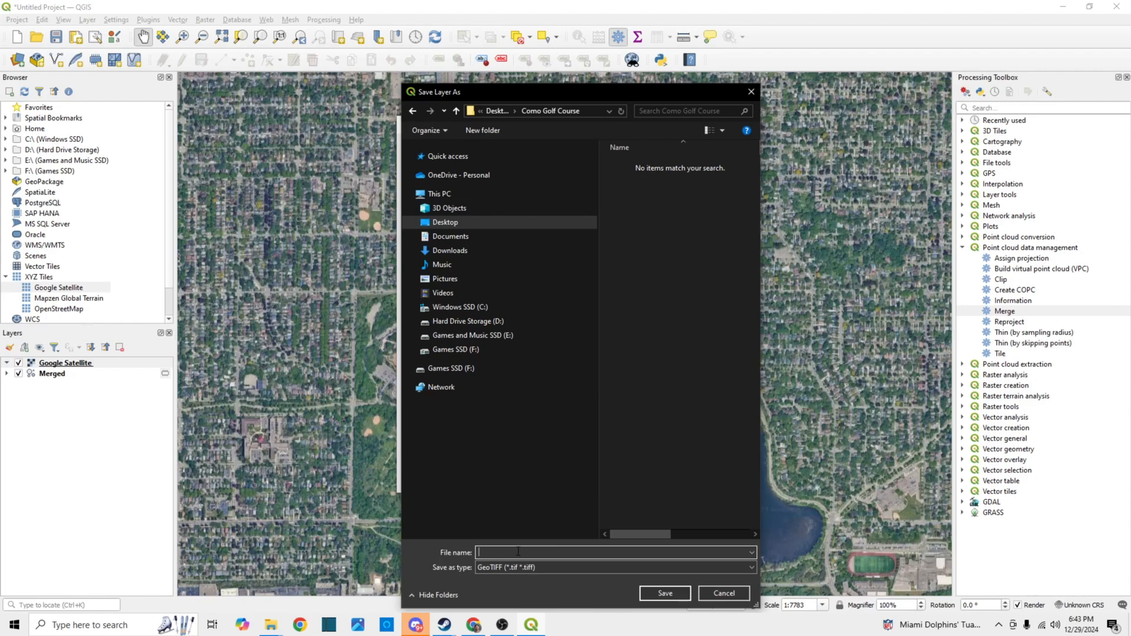
text(Como Satellite Ge)
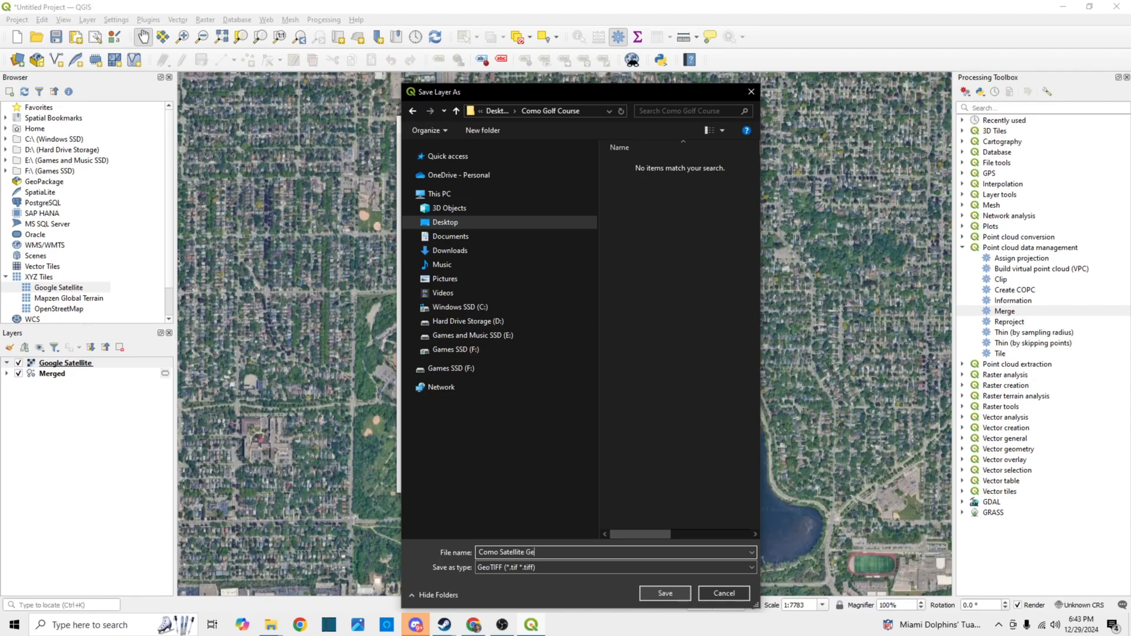
text(oTIFF)
click(672, 594)
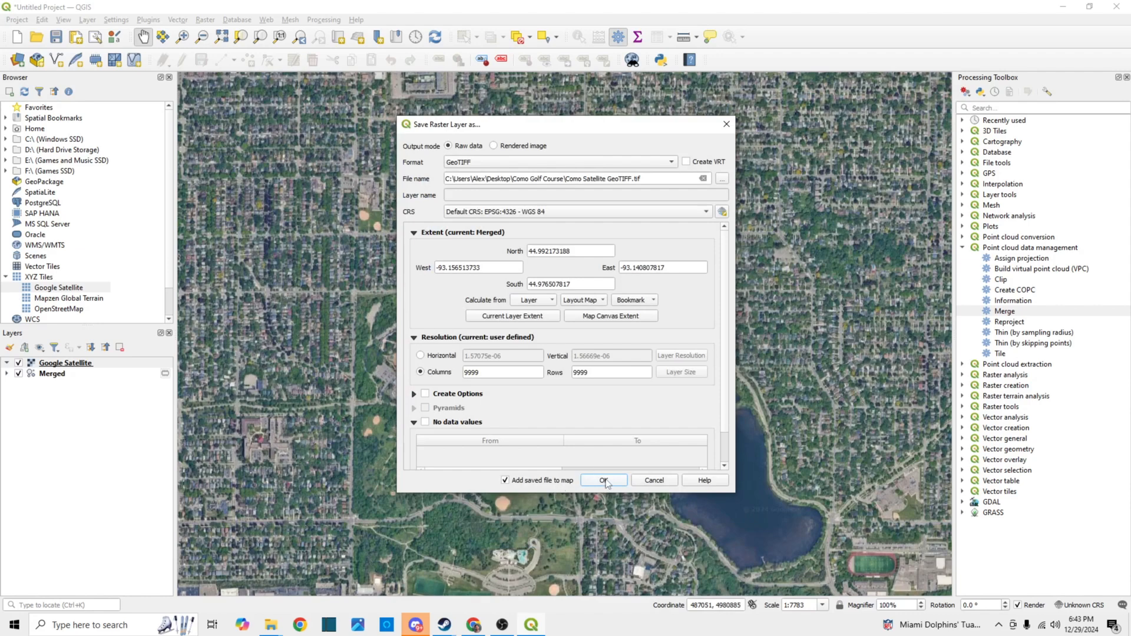
click(604, 480)
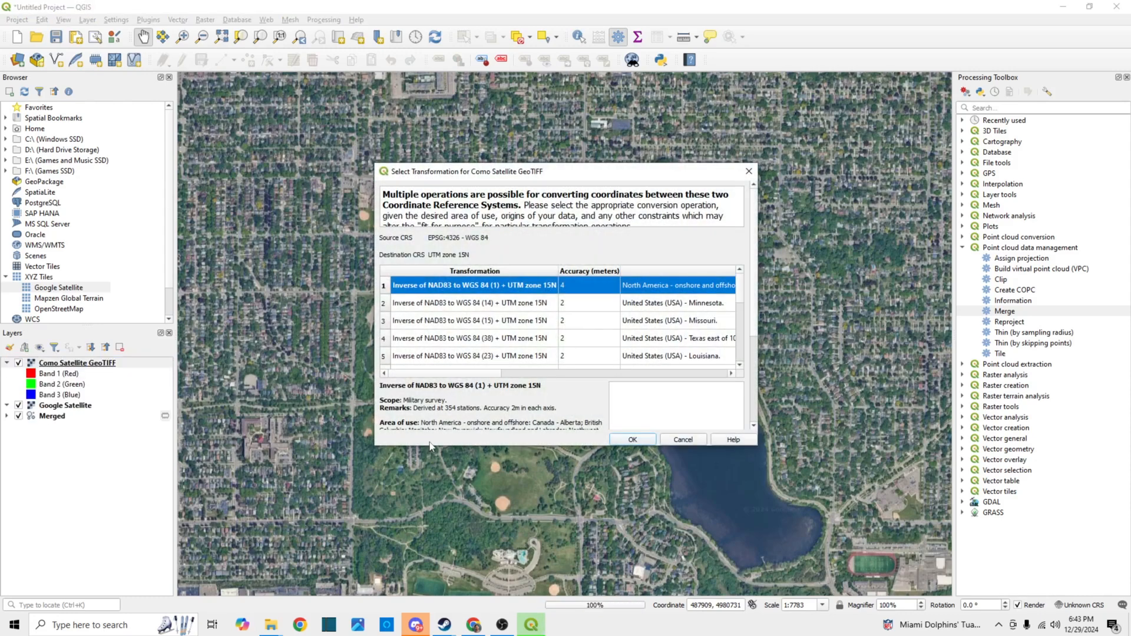
click(639, 437)
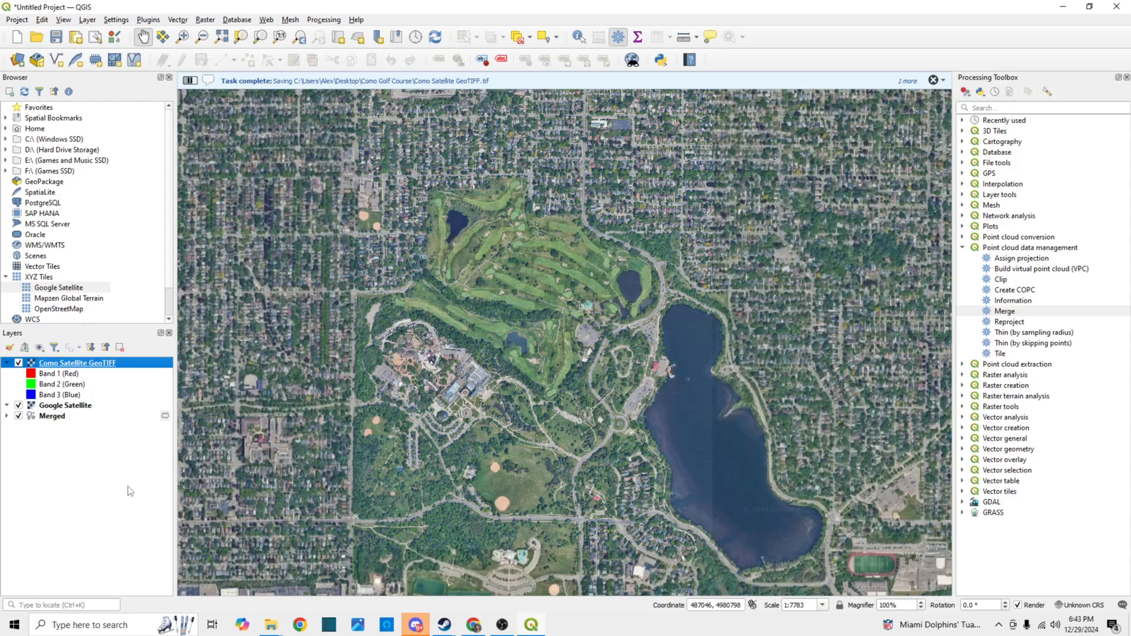
Hide the Google Satellite layer and inspect the exported Como Satellite GeoTIFF's image detail and overall coverage
click(19, 406)
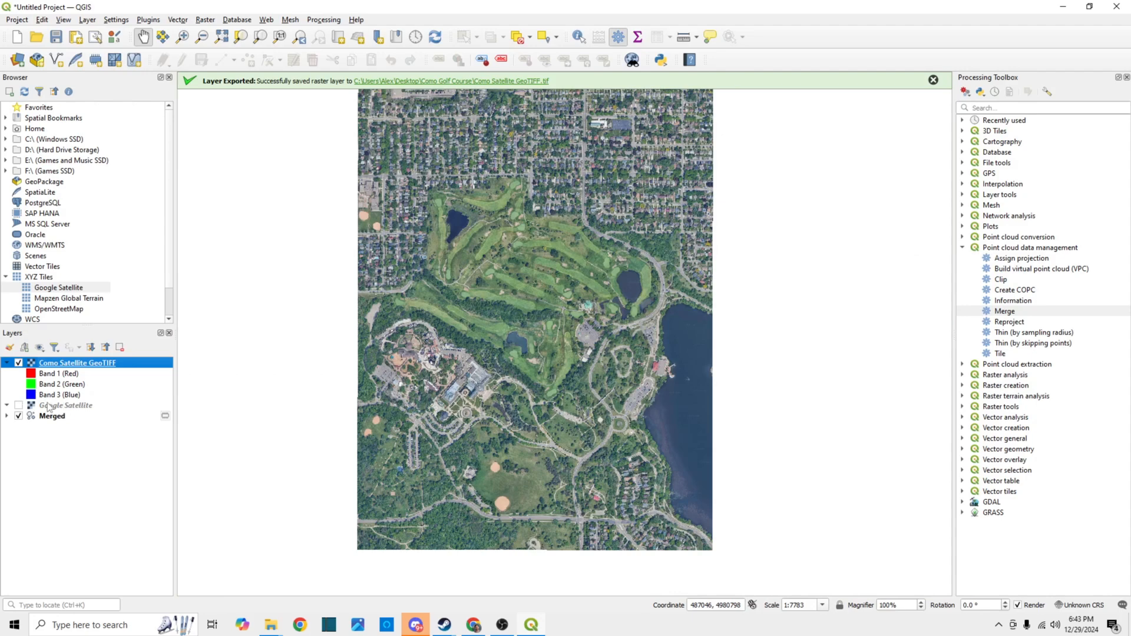
scroll(466, 386, up, 2)
scroll(467, 386, up, 1)
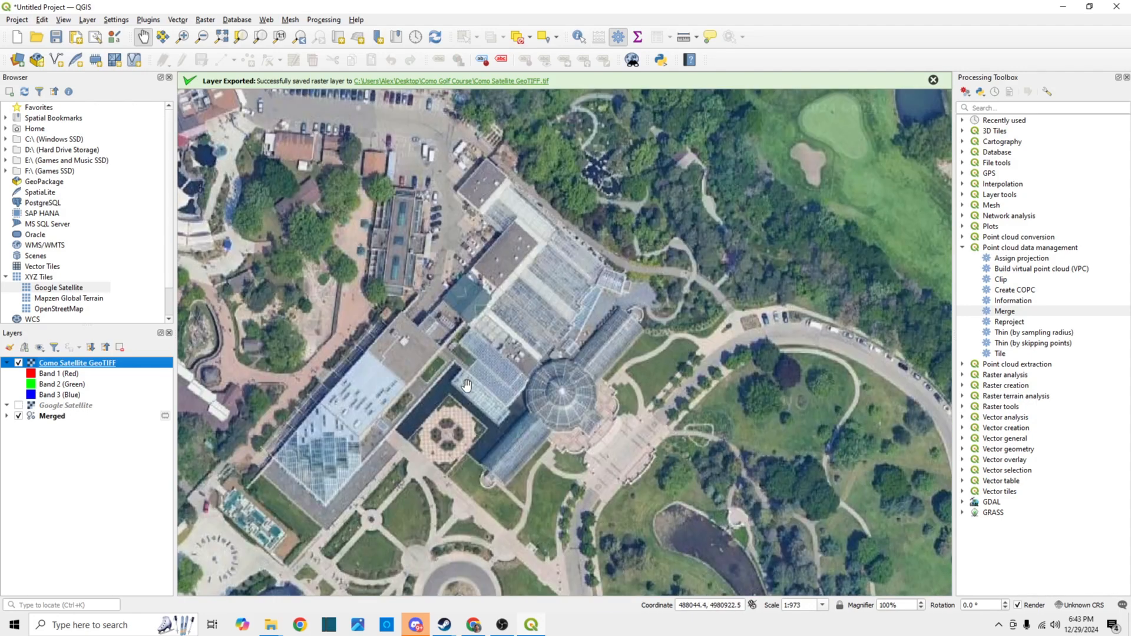
scroll(466, 385, up, 2)
scroll(466, 384, down, 3)
scroll(466, 385, down, 2)
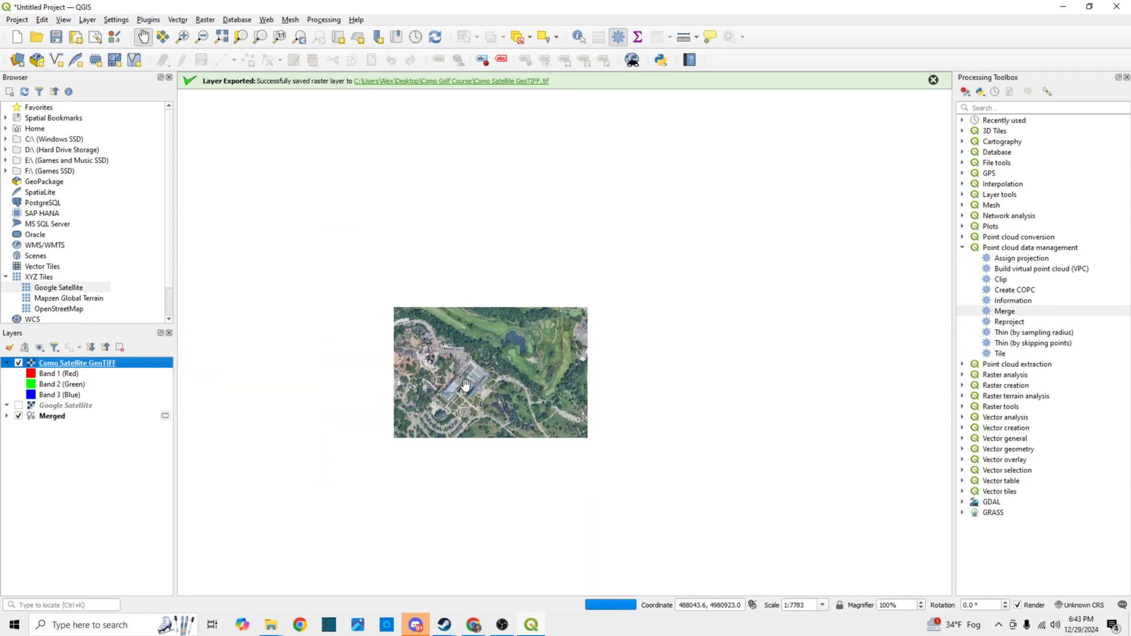
scroll(398, 339, down, 1)
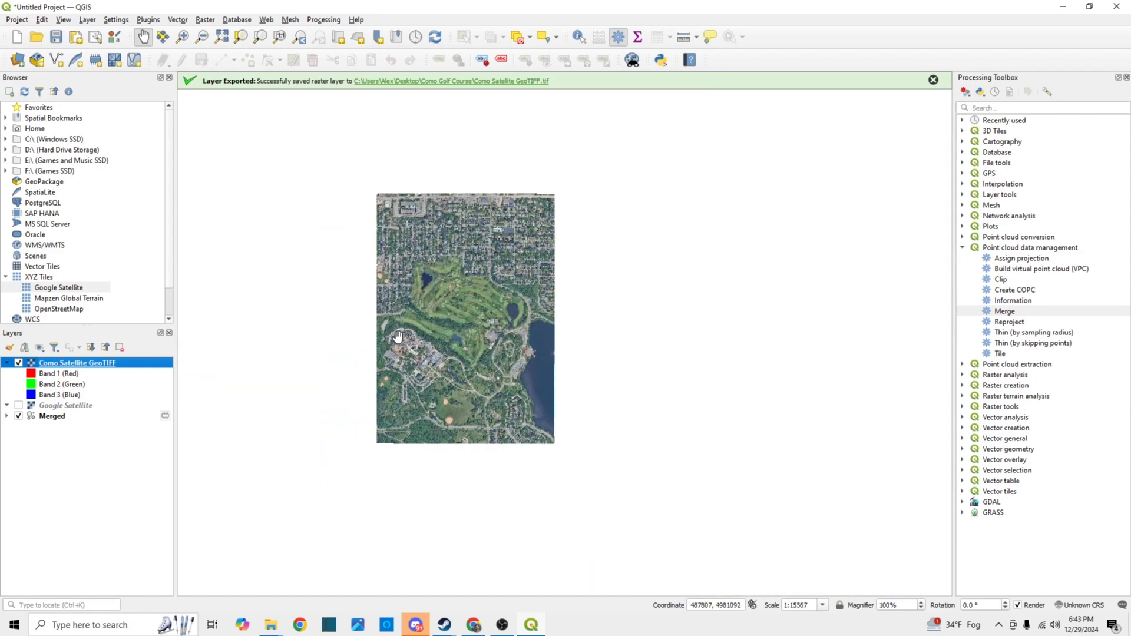
scroll(397, 336, up, 1)
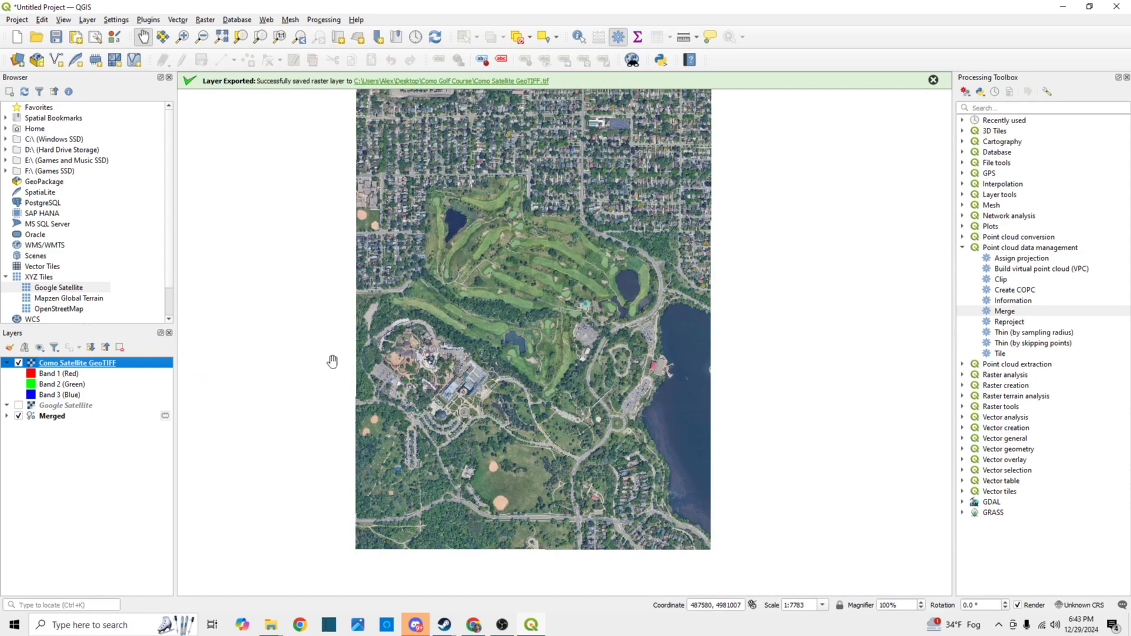
Compare the Como Satellite GeoTIFF with the merged point cloud by toggling the GeoTIFF layer's visibility
click(18, 363)
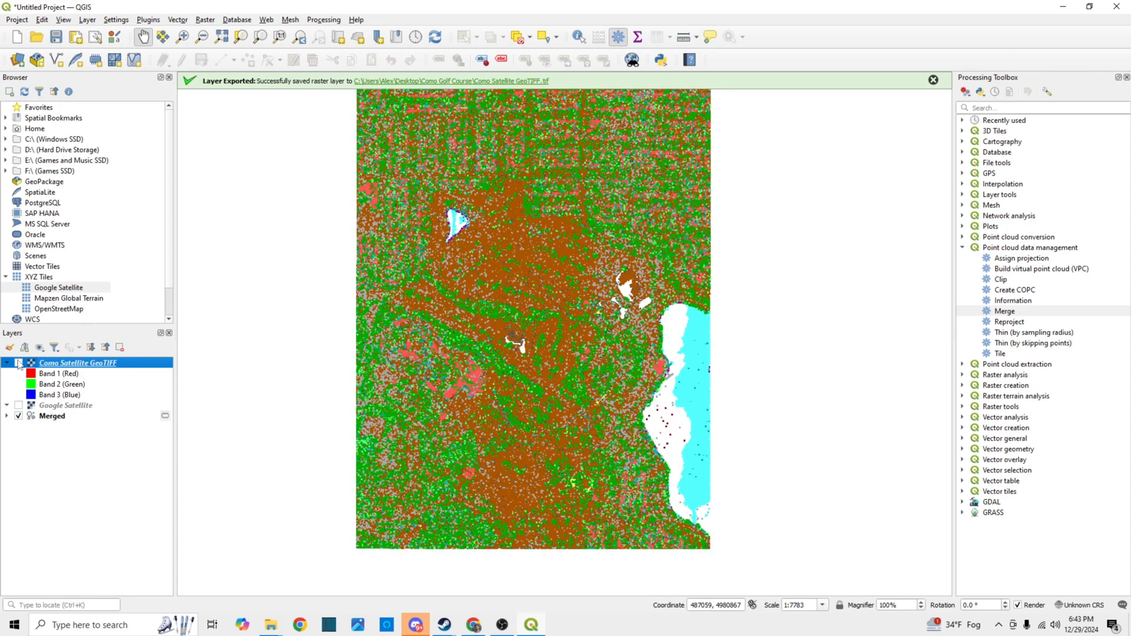
click(18, 363)
click(19, 363)
click(18, 363)
click(18, 362)
click(19, 362)
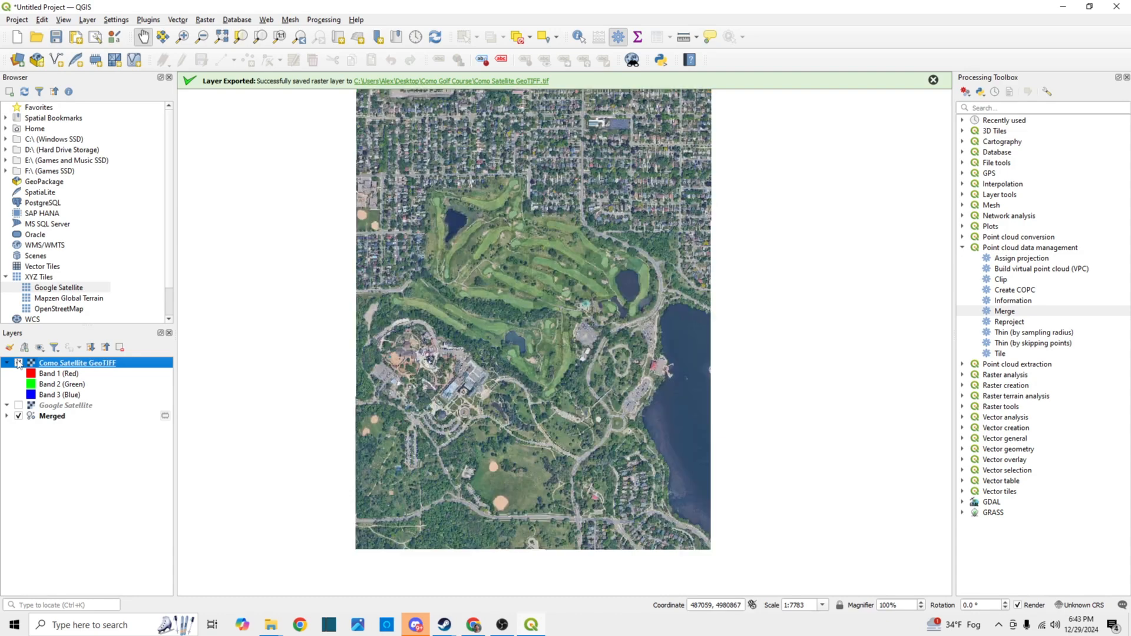
click(19, 363)
click(18, 363)
Remove the Google Satellite layer from the project
right_click(62, 407)
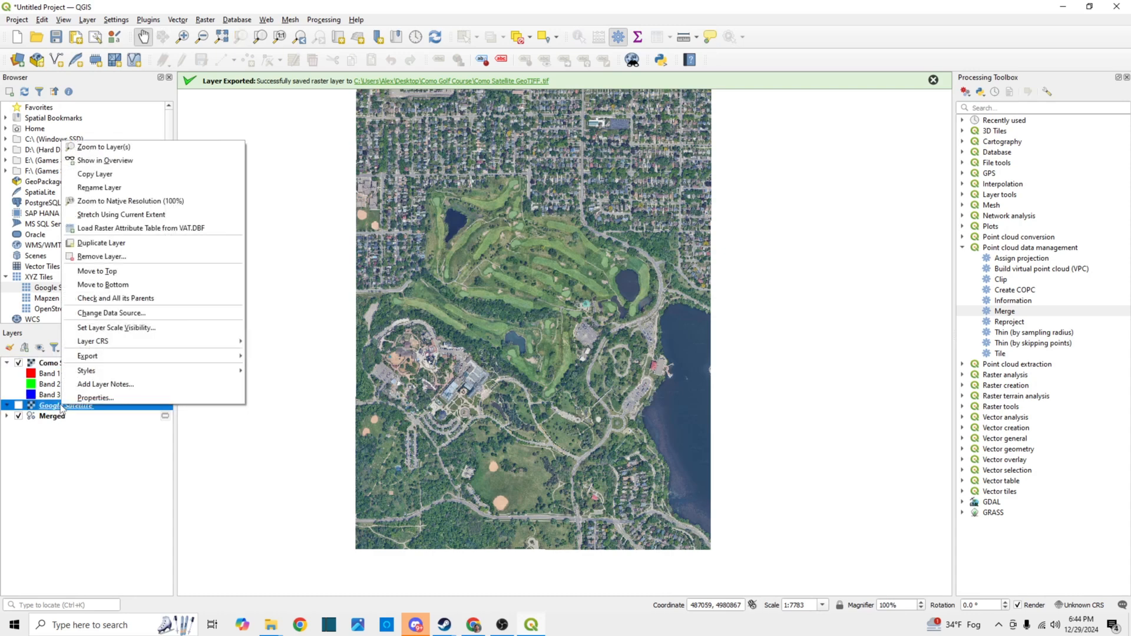
click(99, 257)
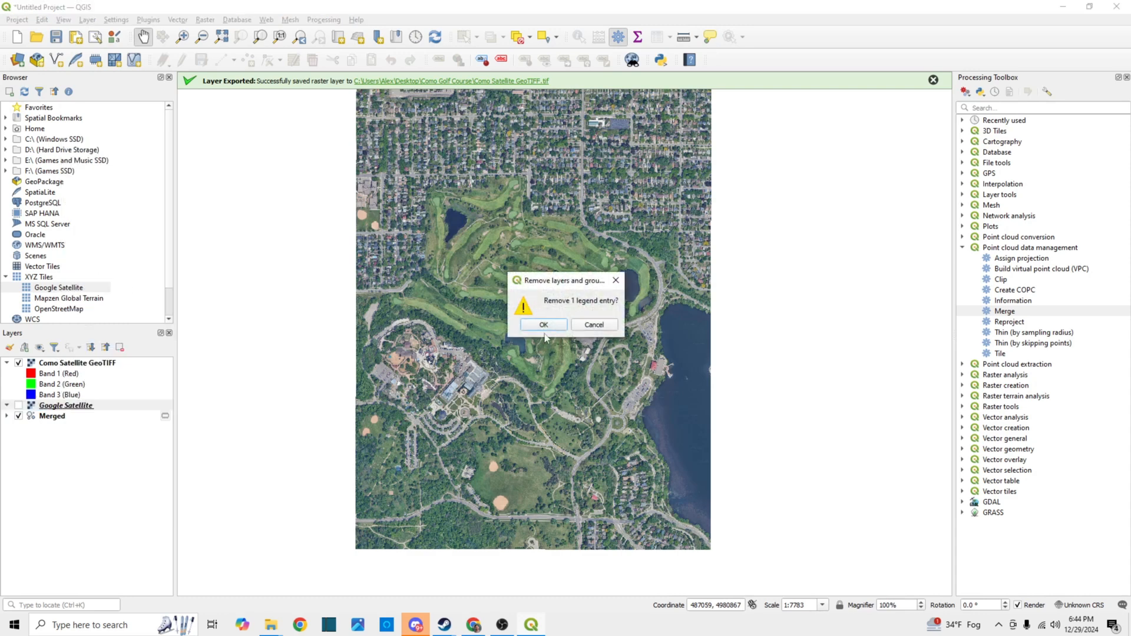
click(544, 325)
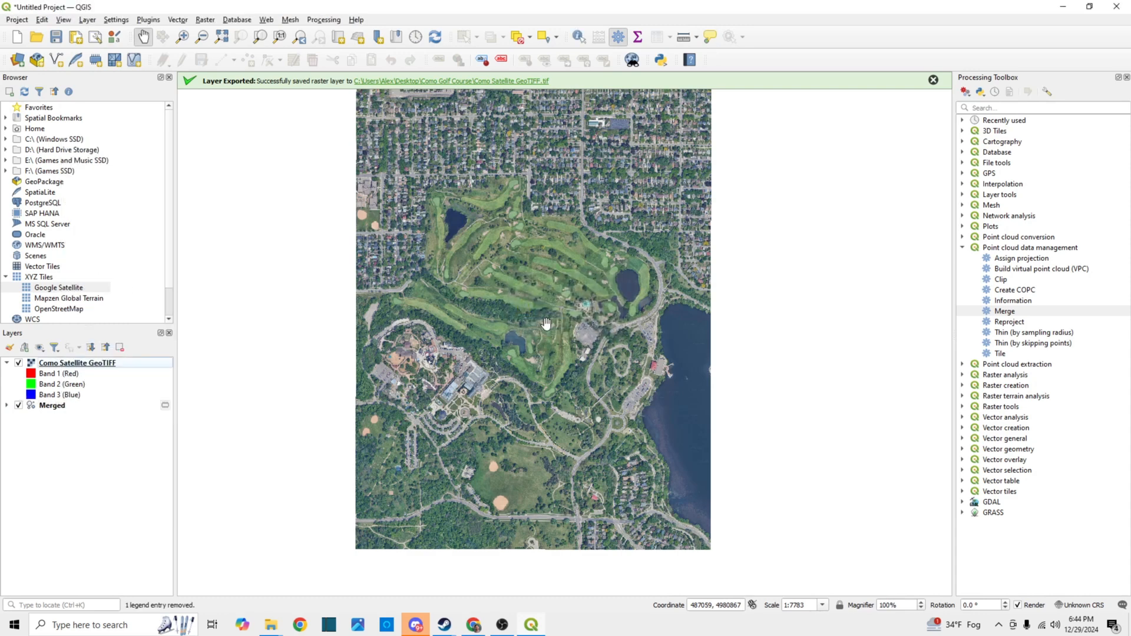
Check the Merged and Como Satellite GeoTIFF layers by switching each one's visibility off and on
click(19, 405)
click(18, 406)
click(18, 363)
click(18, 362)
Set up a Translate (Convert Format) raster conversion of the Como Satellite GeoTIFF layer with its output saved to a file
click(79, 366)
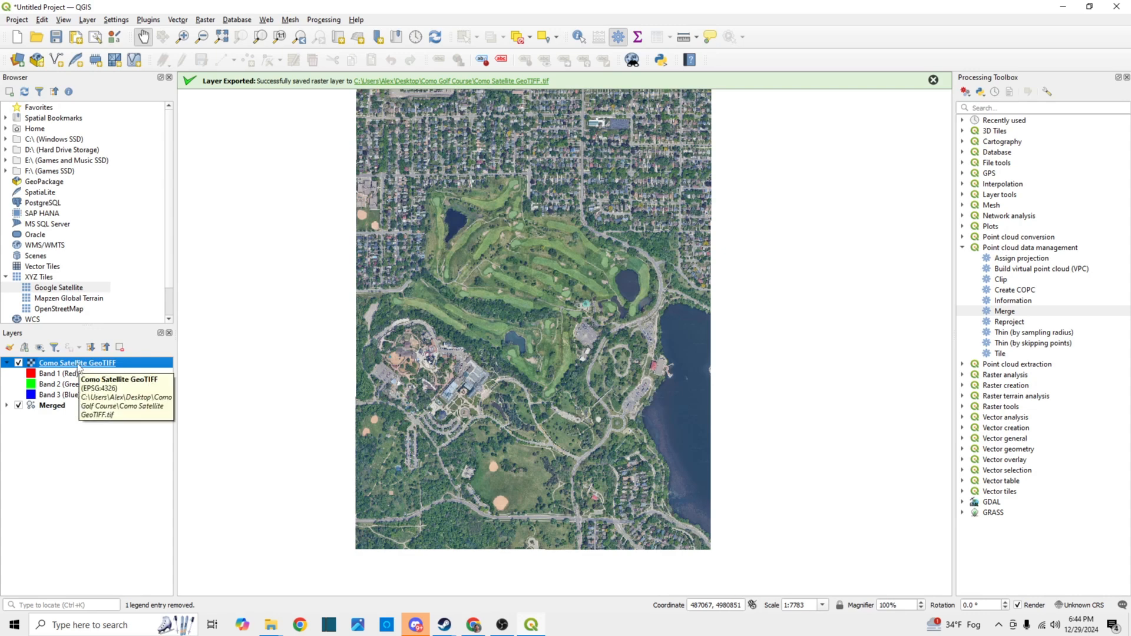
click(207, 21)
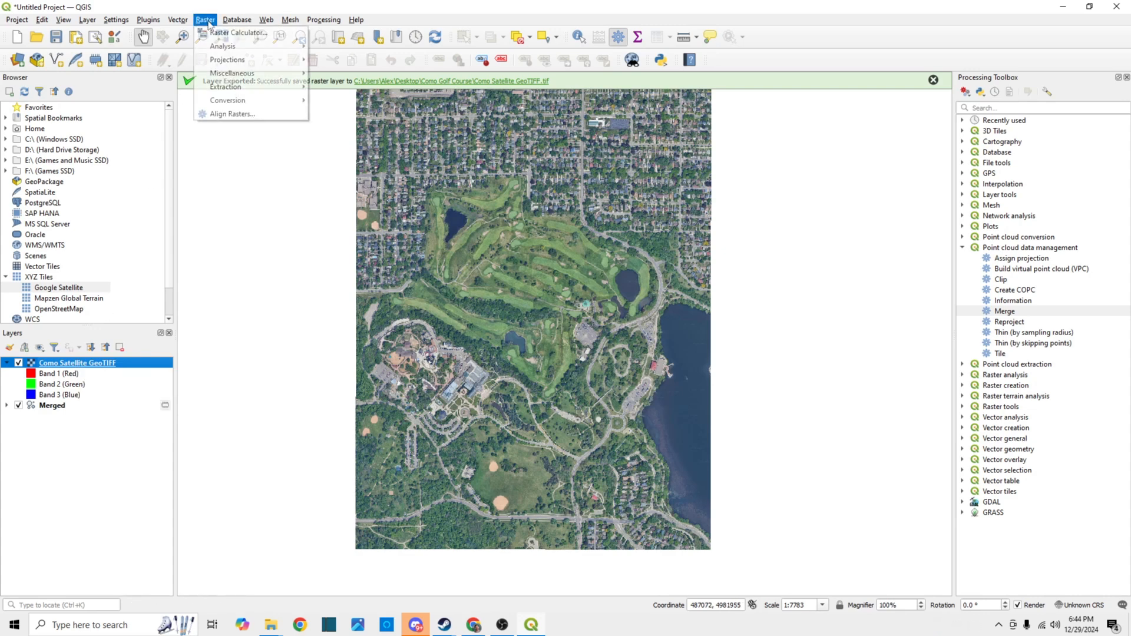
mouse_move(239, 101)
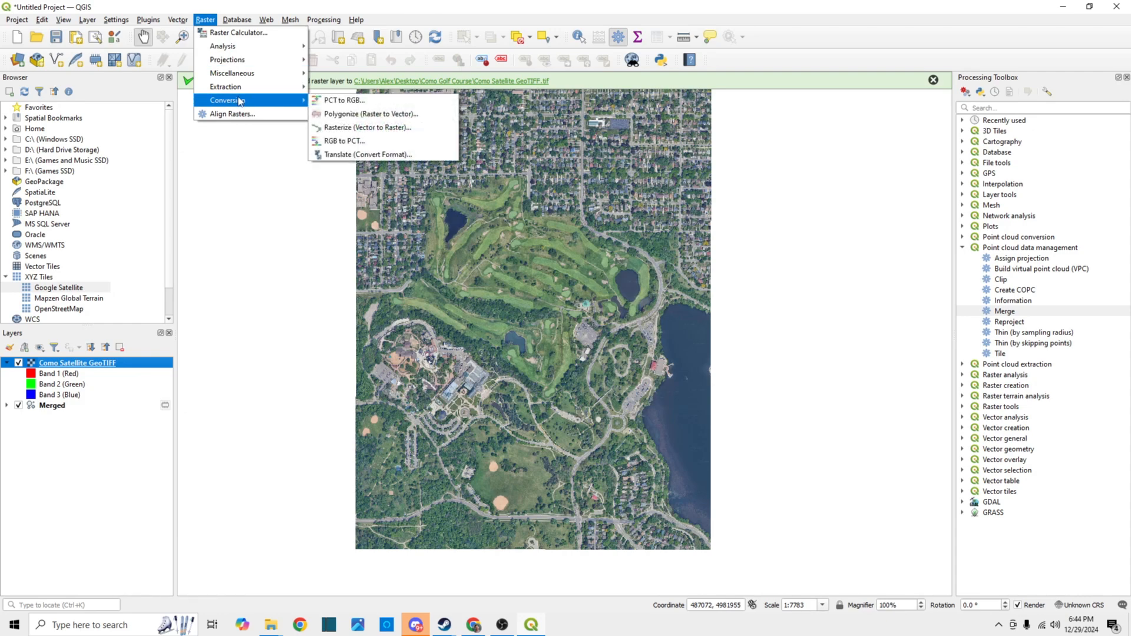
click(356, 155)
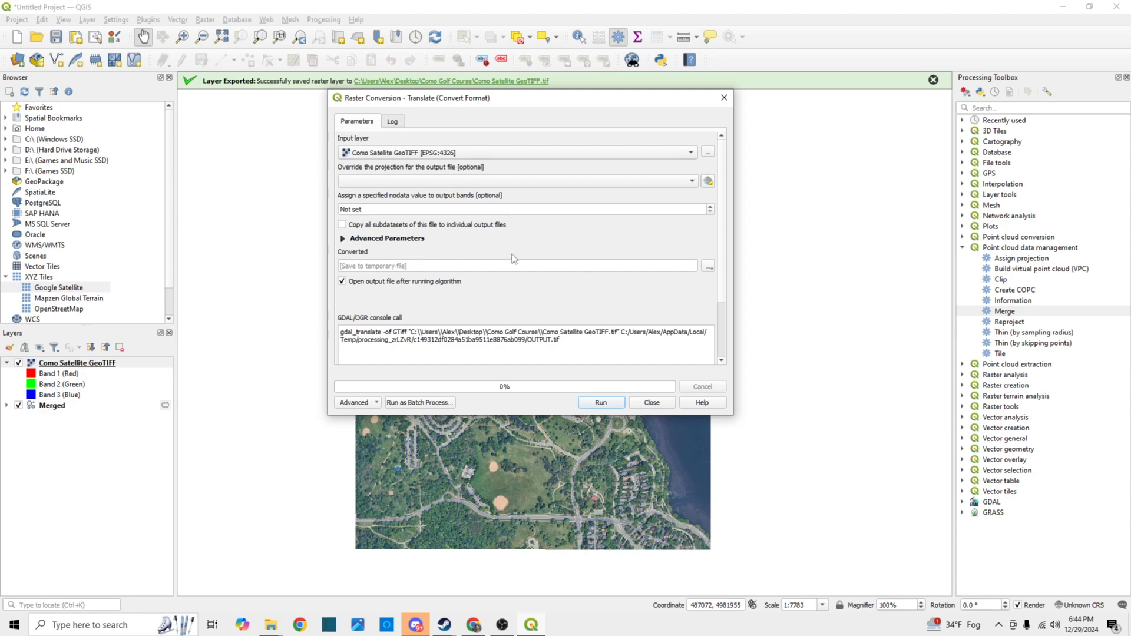
click(708, 268)
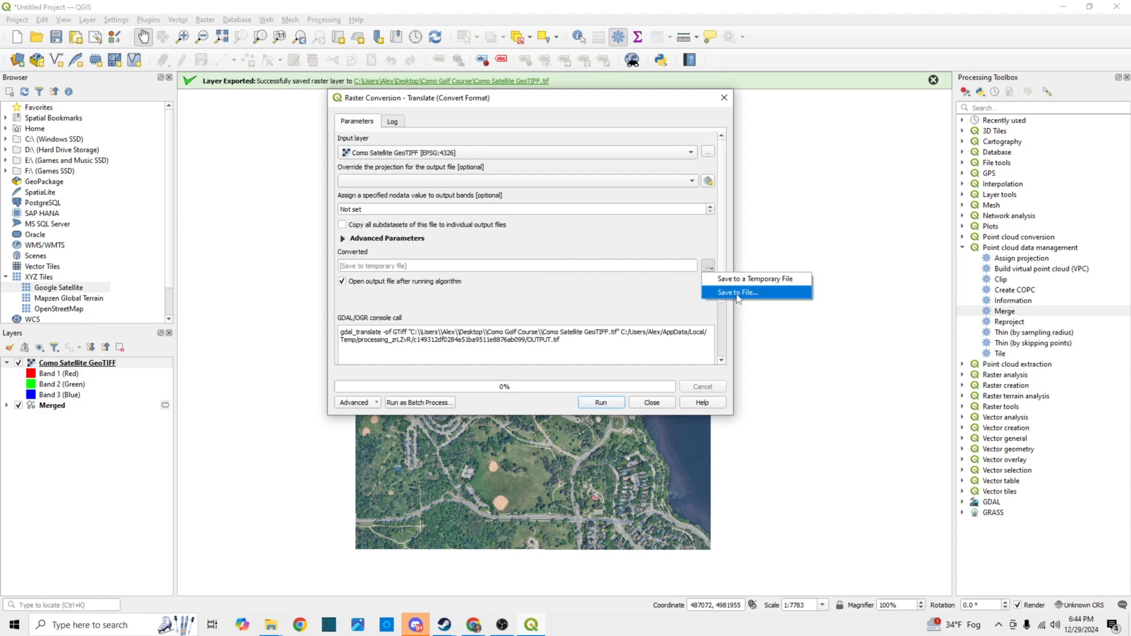
click(736, 294)
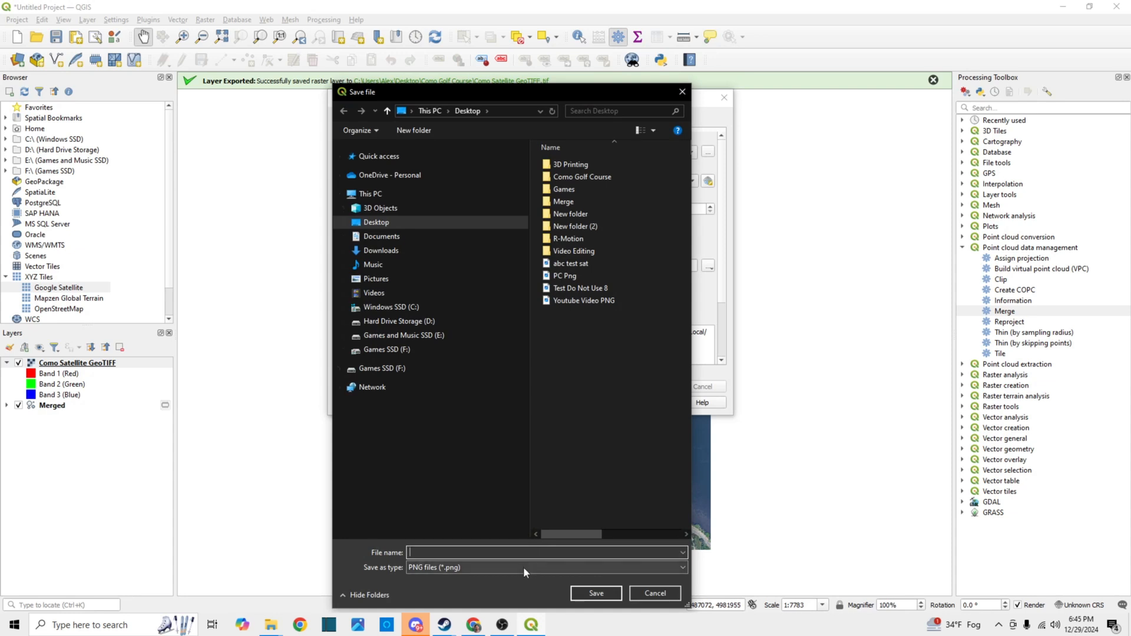
Convert the GeoTIFF to a PNG file named "Como Golf Course Satellite PNG" in the Como Golf Course folder
click(394, 568)
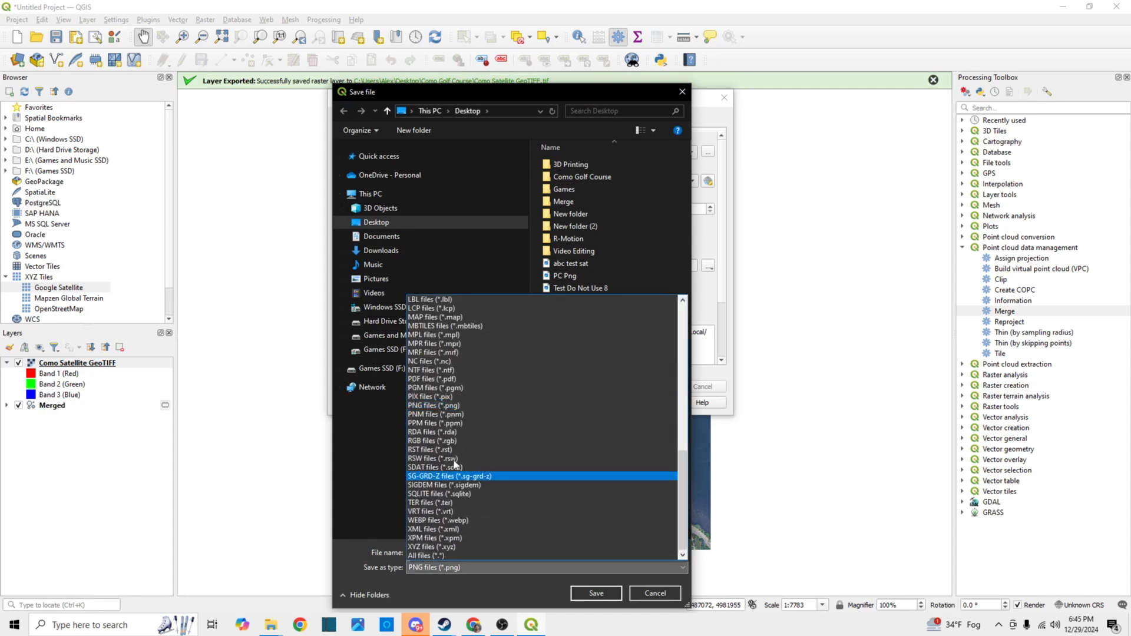
click(443, 404)
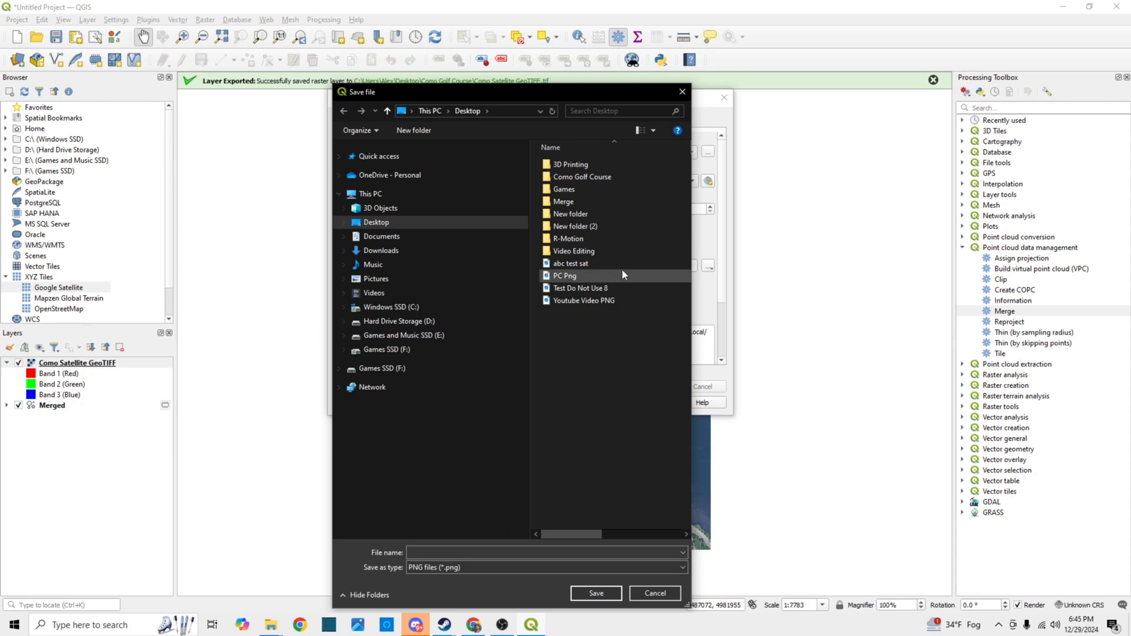
double_click(602, 178)
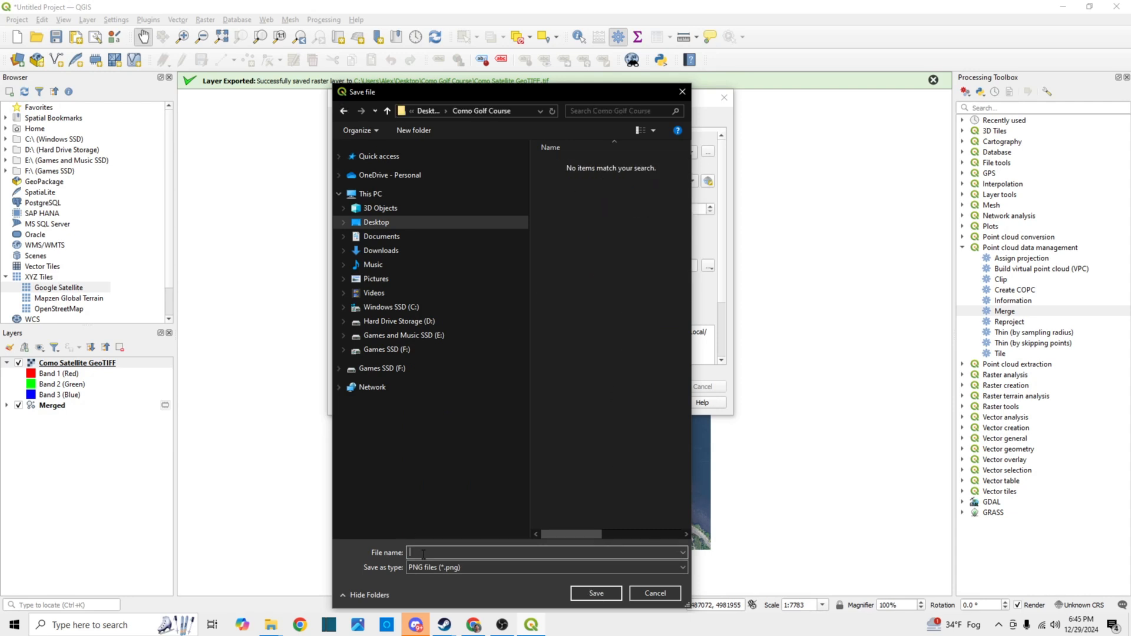
text(Co)
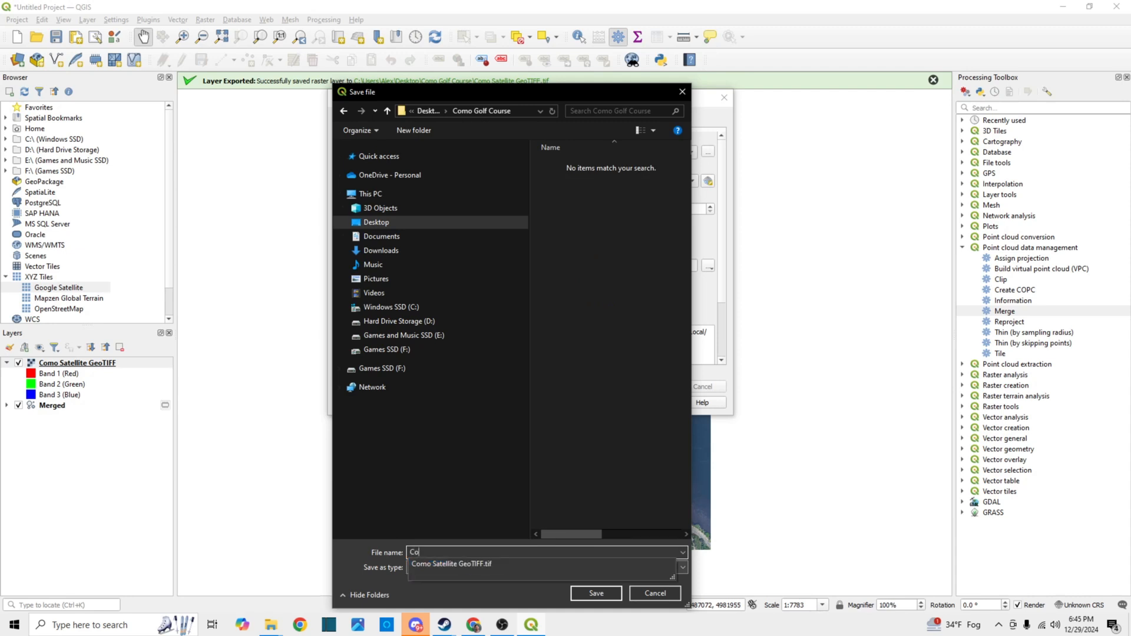
text(mo Golf Course )
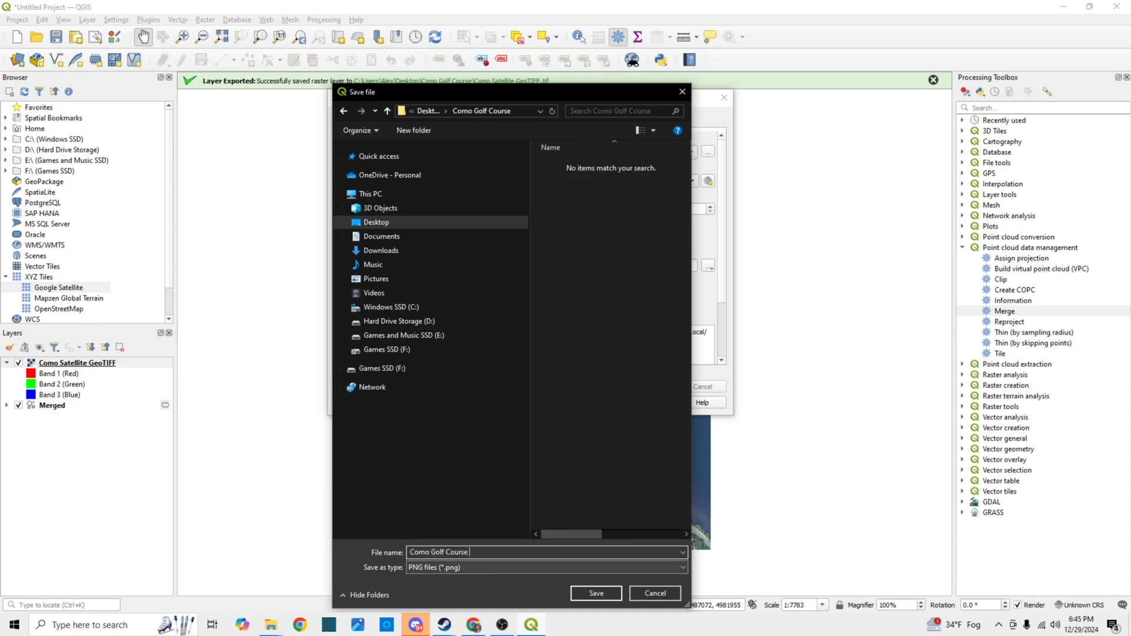
text(Satellite PNG)
click(603, 594)
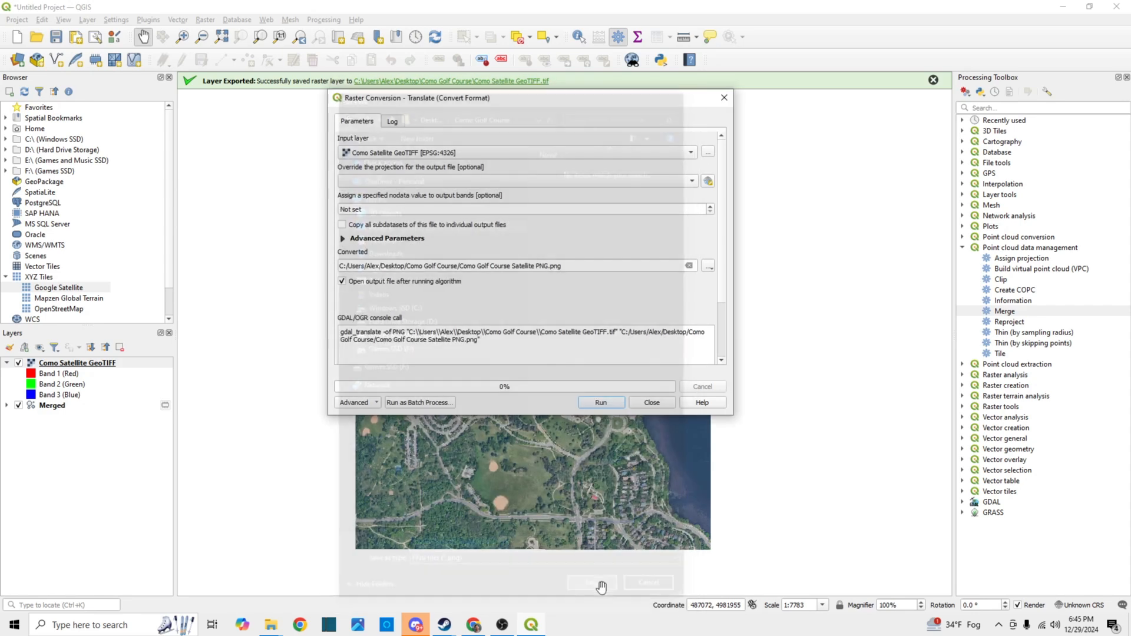
click(602, 402)
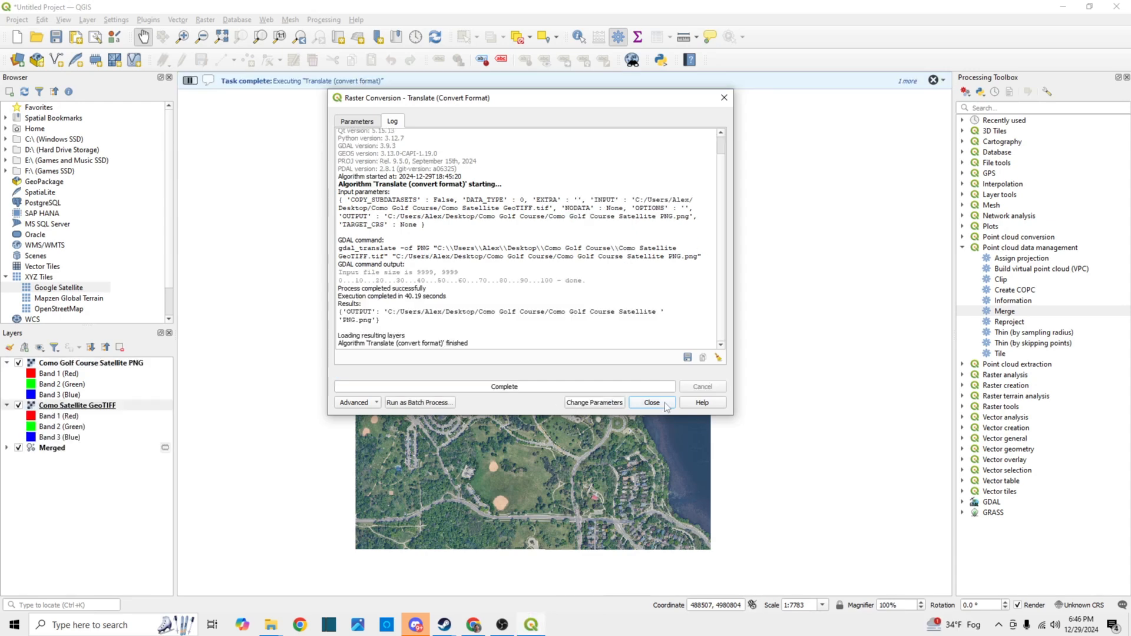
click(652, 402)
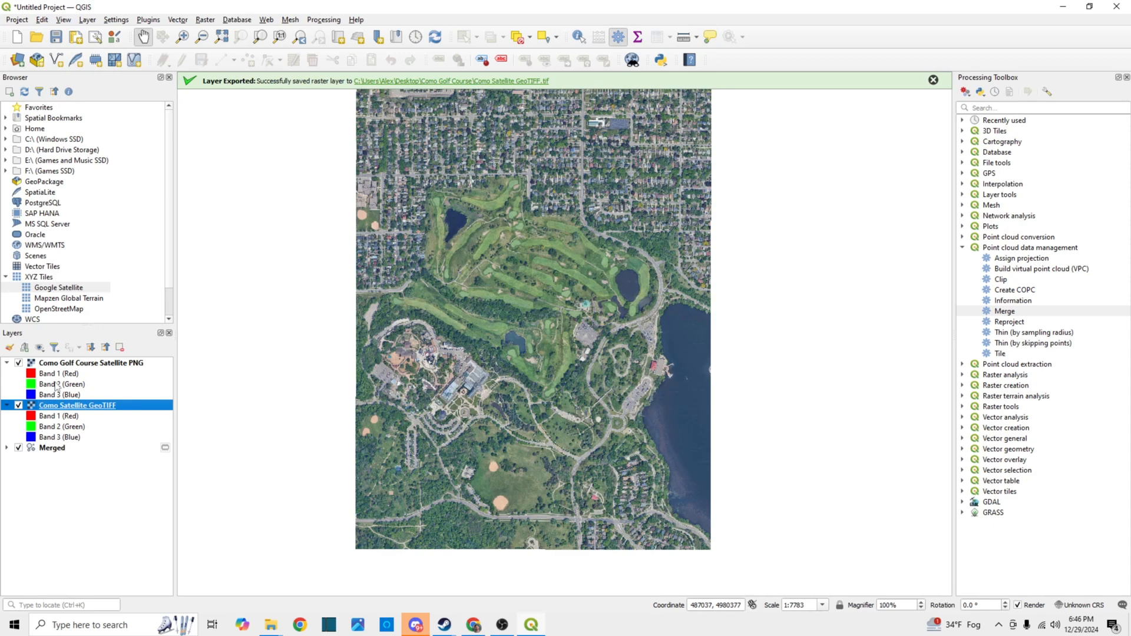
Hide the Como Satellite GeoTIFF and Merged layers to view the Como Golf Course Satellite PNG layer alone
click(18, 406)
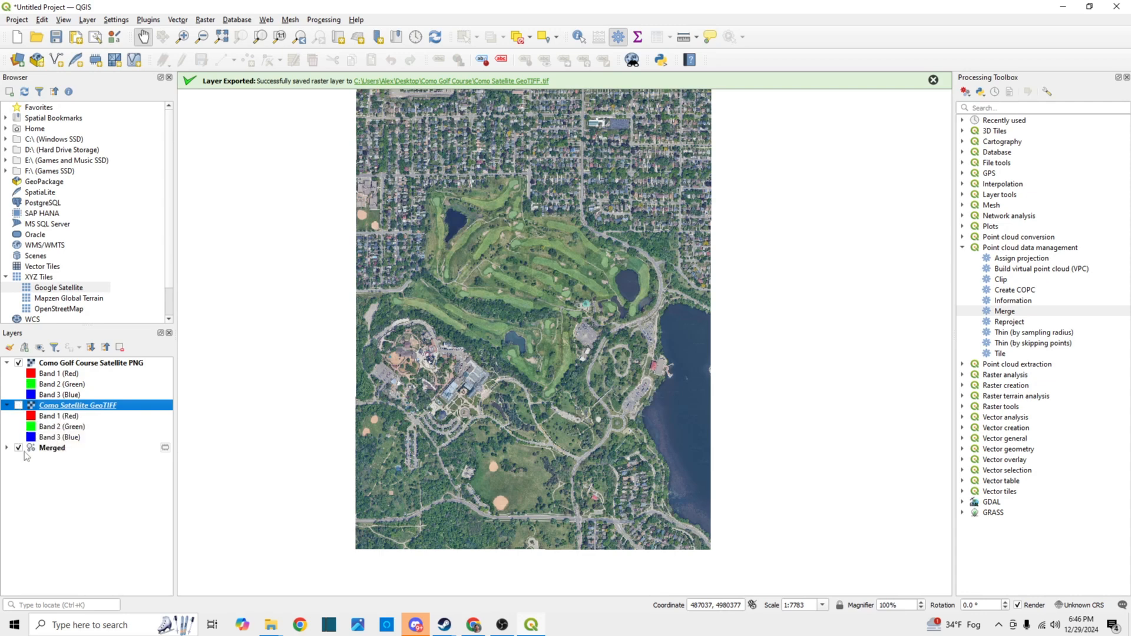
click(19, 448)
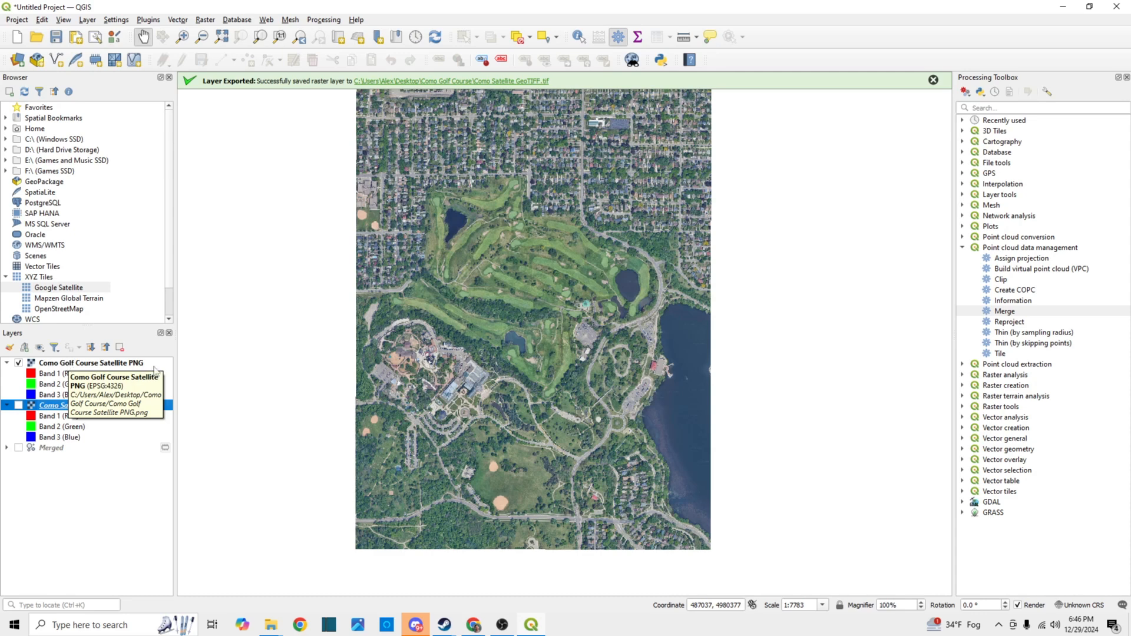
click(128, 364)
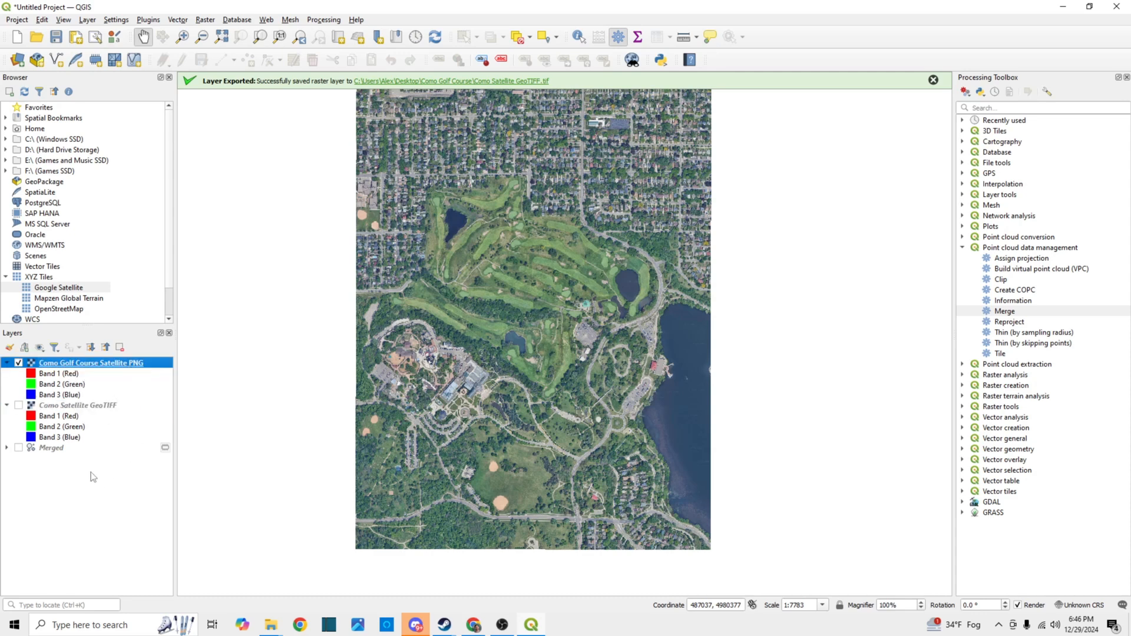
Remove the Como Satellite GeoTIFF layer from the project
right_click(76, 406)
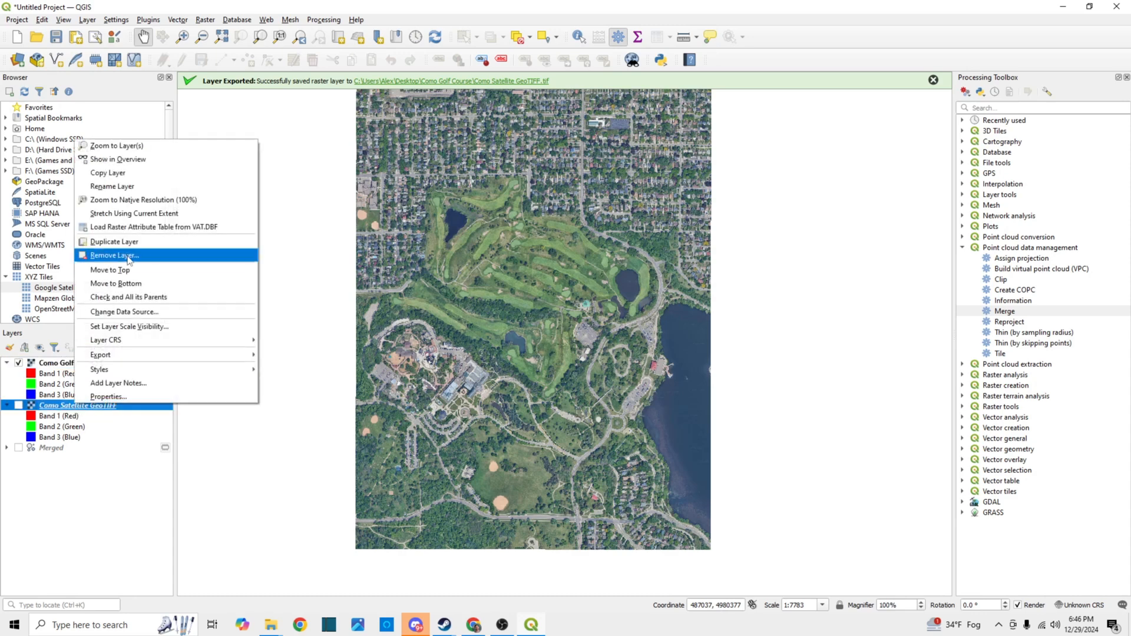
click(128, 255)
click(554, 324)
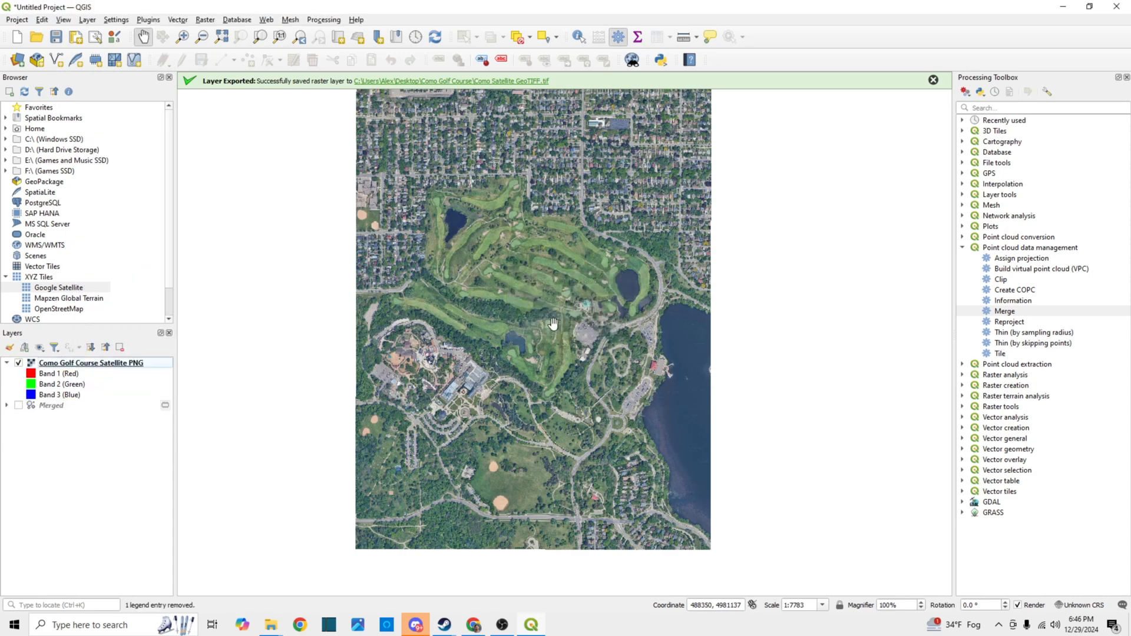
Show the Merged layer and compare it with the satellite PNG by toggling the PNG's visibility, leaving the PNG hidden
click(18, 406)
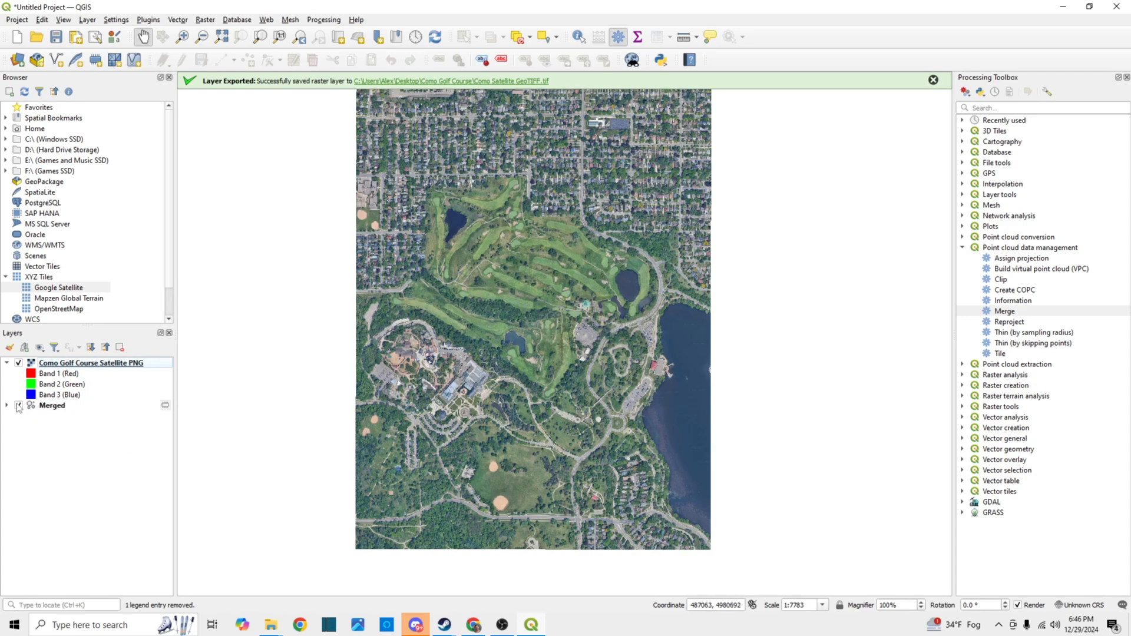
click(19, 362)
click(19, 363)
click(19, 363)
click(18, 363)
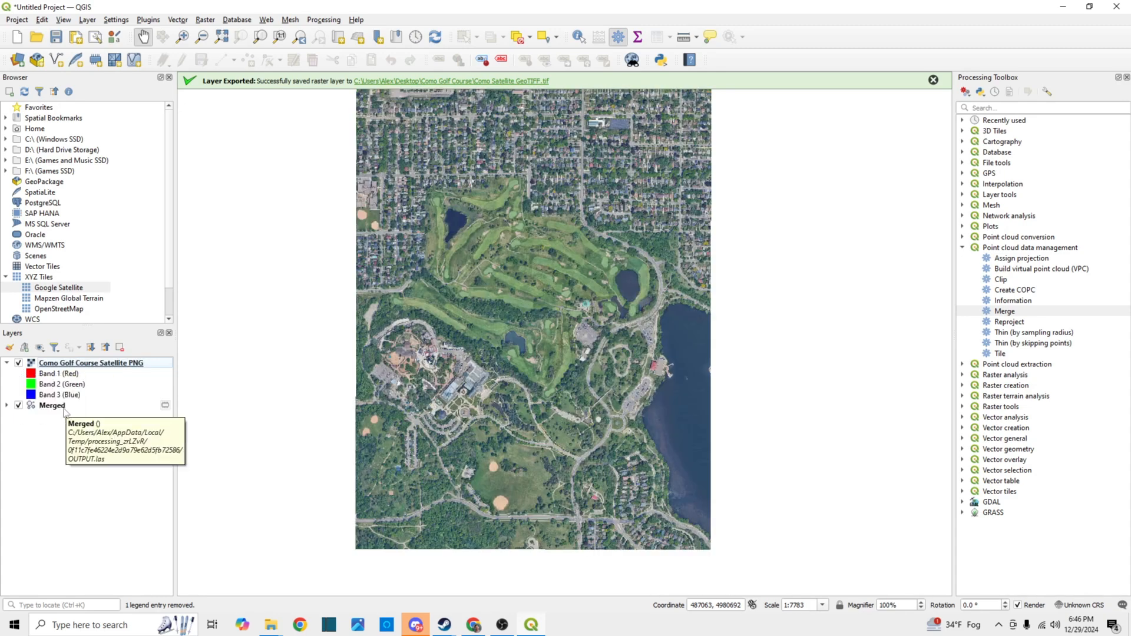
click(18, 363)
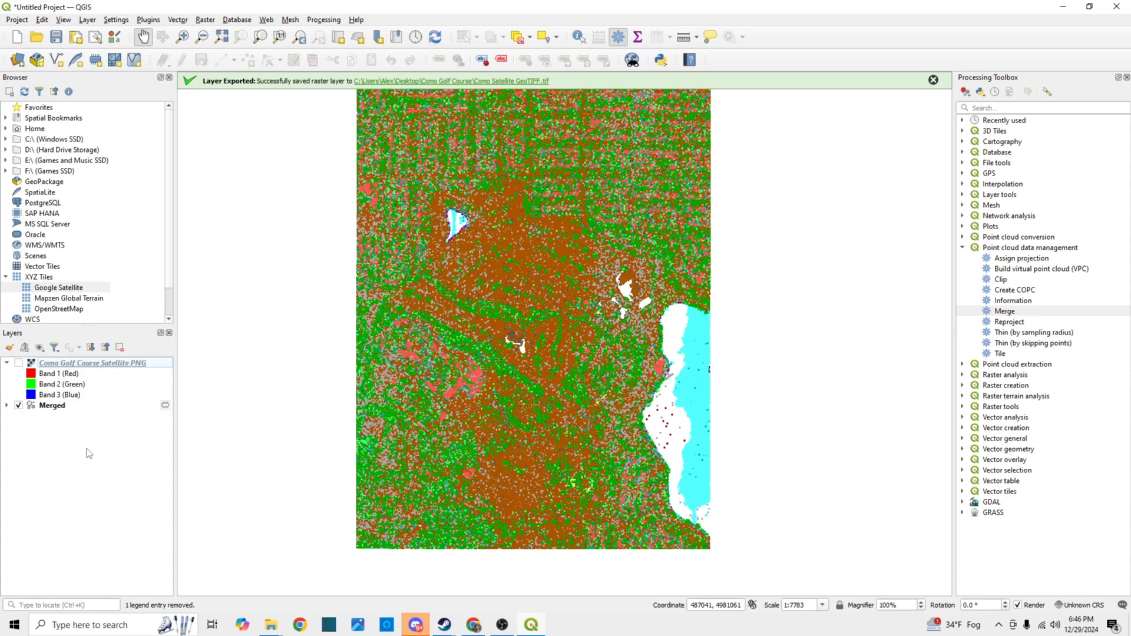
Export the Merged layer as a LAZ point cloud named "Combined Como LIDAR" in the desktop's Como Golf Course folder
click(61, 407)
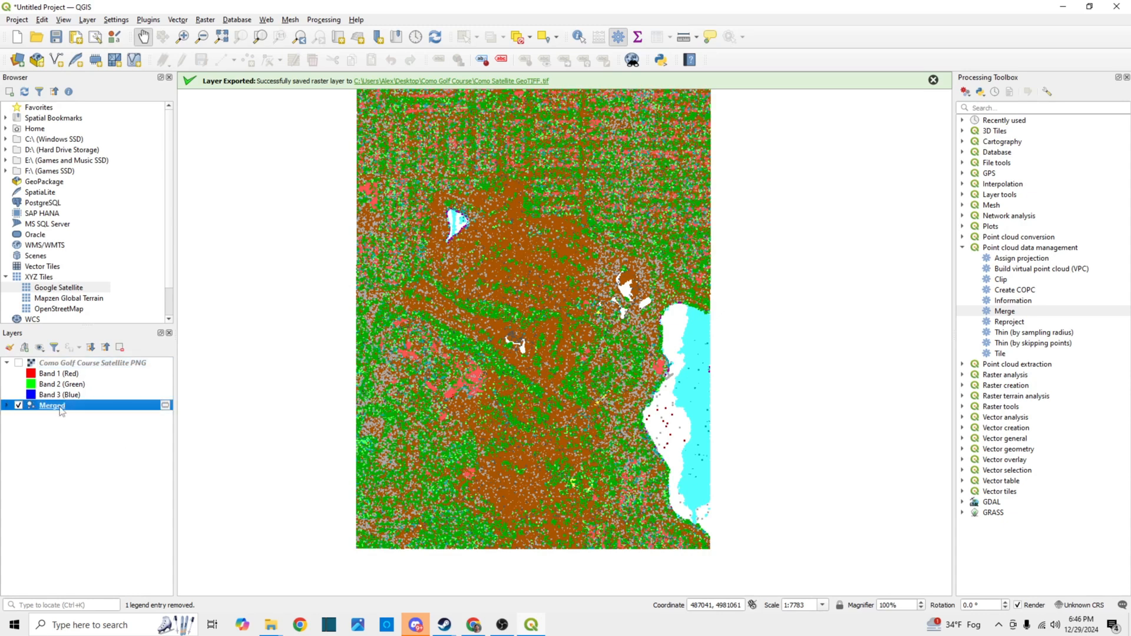
right_click(65, 409)
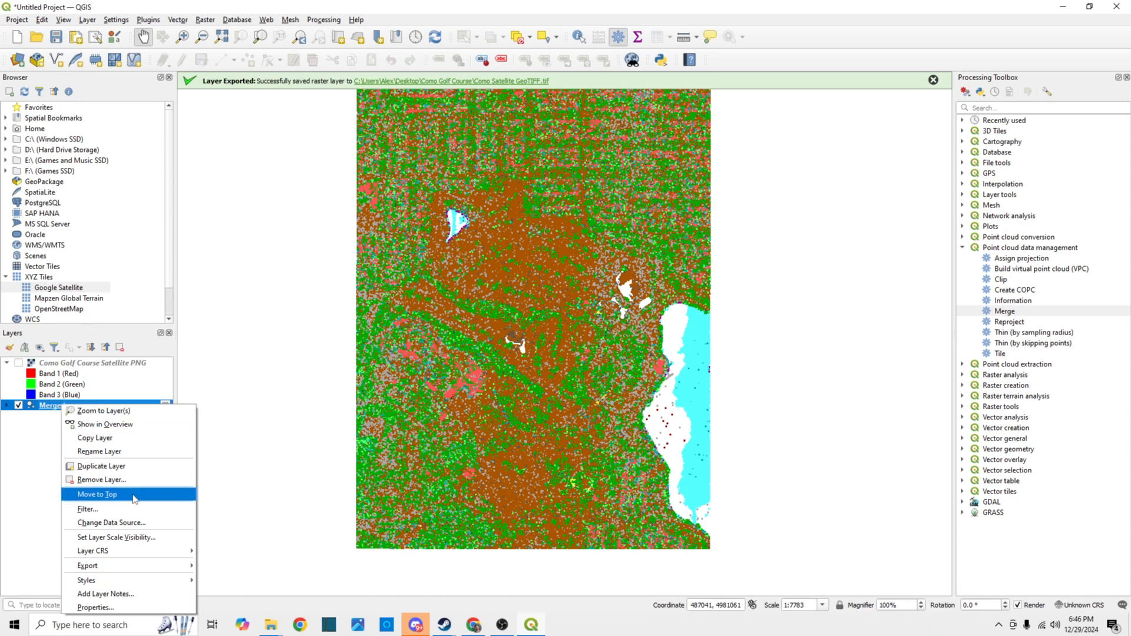
mouse_move(111, 567)
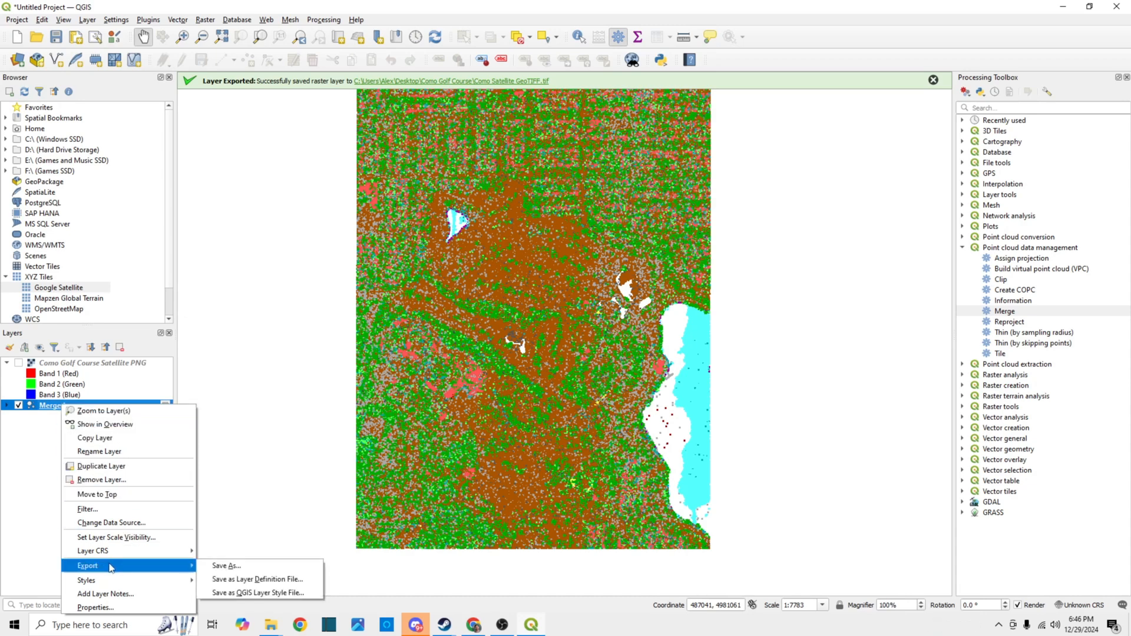
click(217, 566)
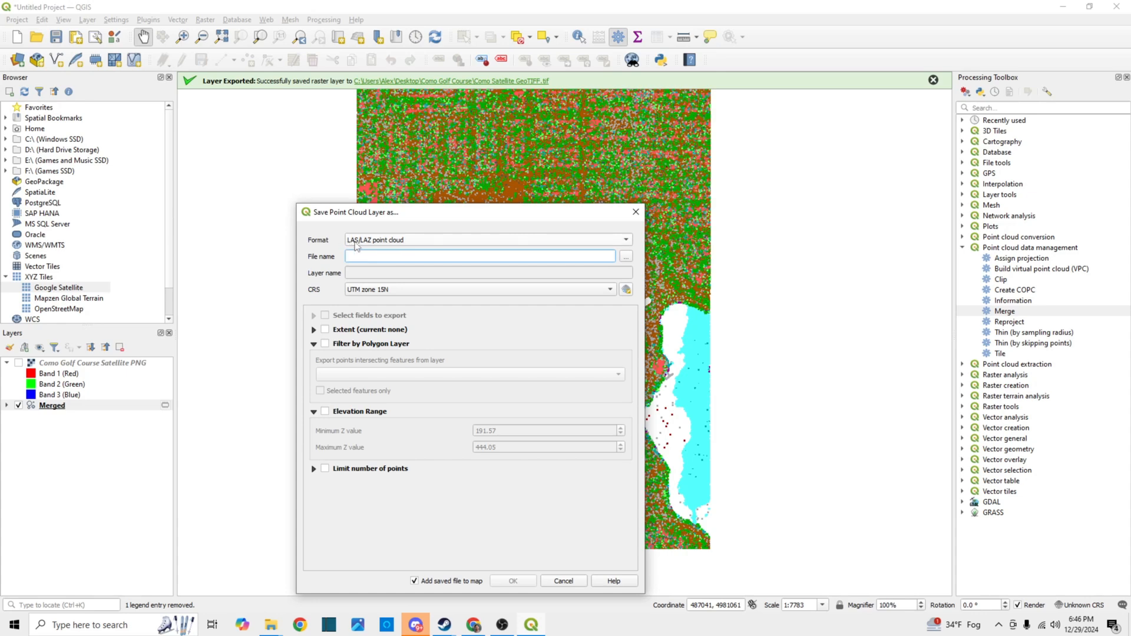
click(625, 259)
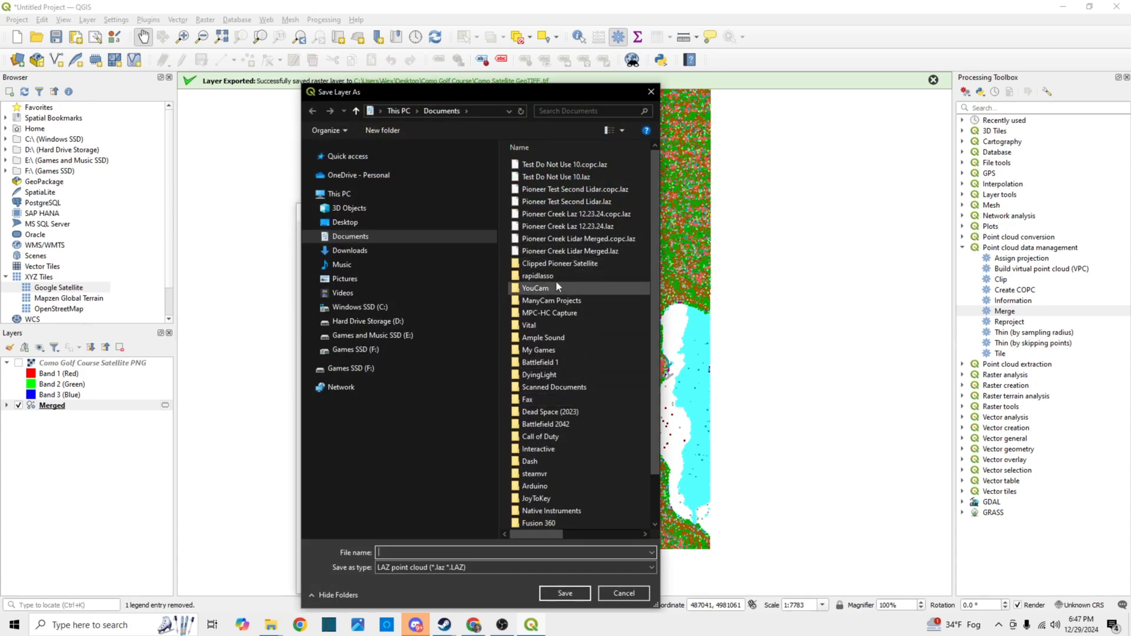
click(348, 222)
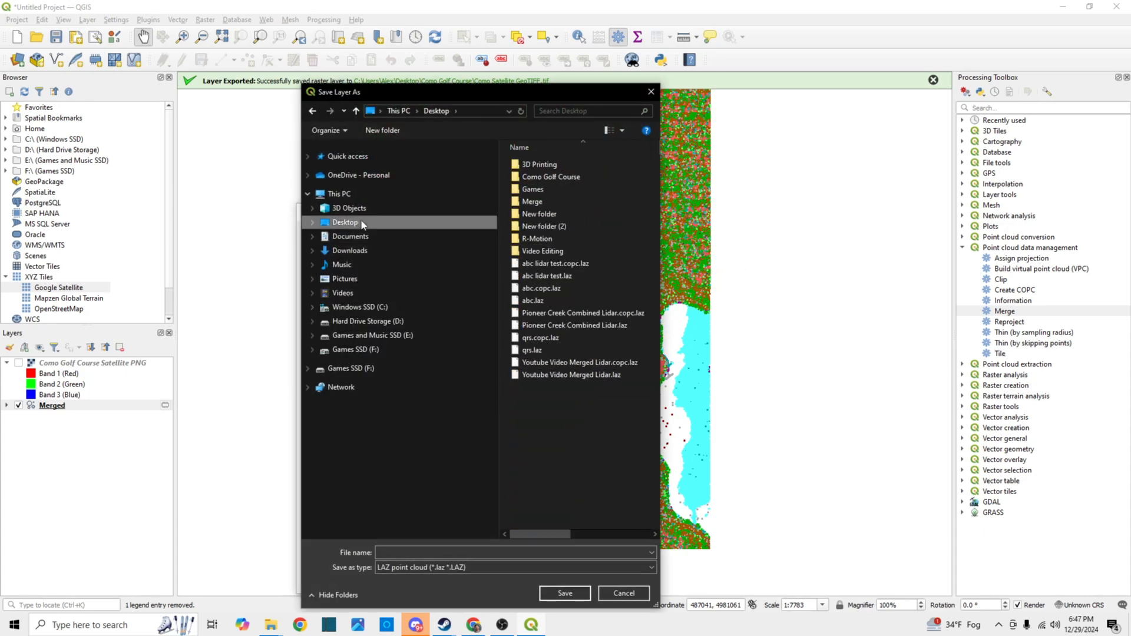
double_click(560, 175)
click(459, 552)
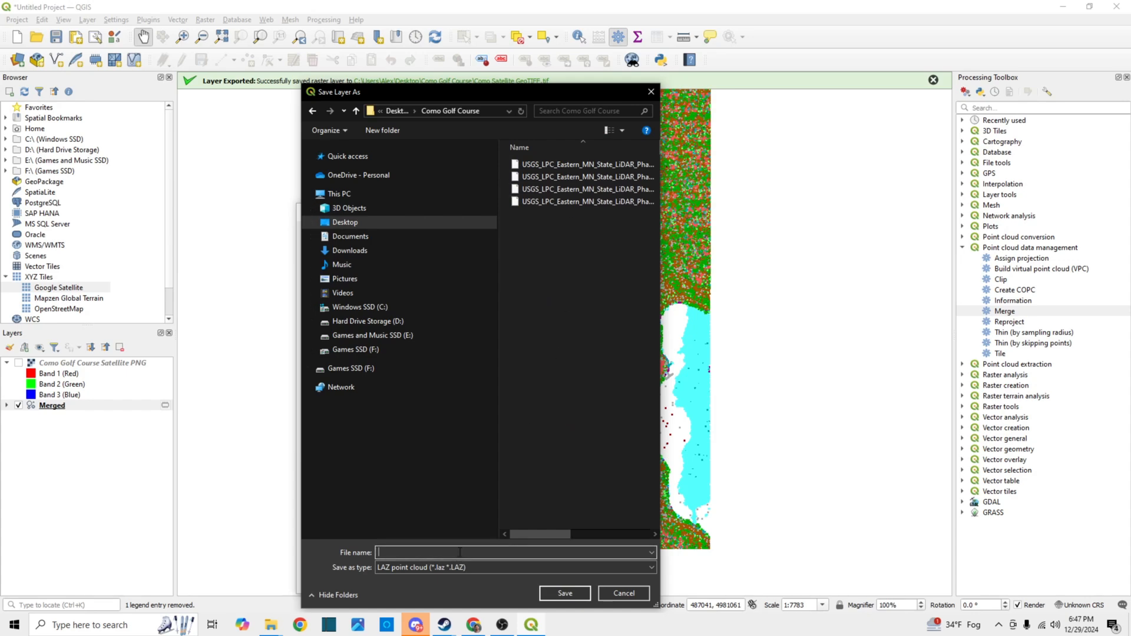
text(Combined Como LIDAR)
click(576, 595)
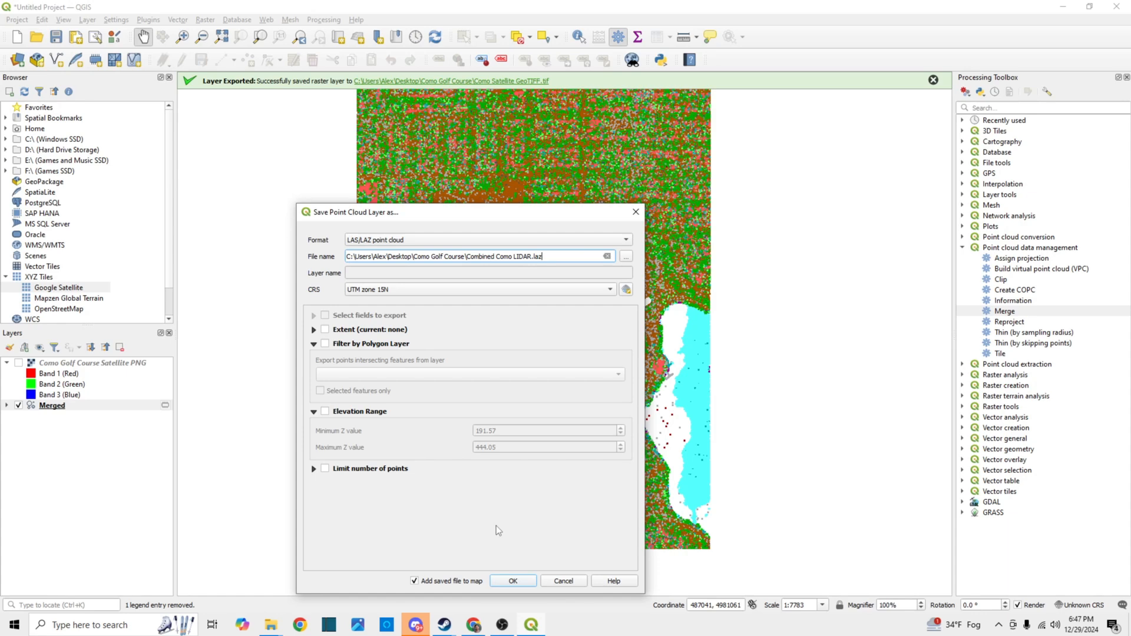
click(513, 581)
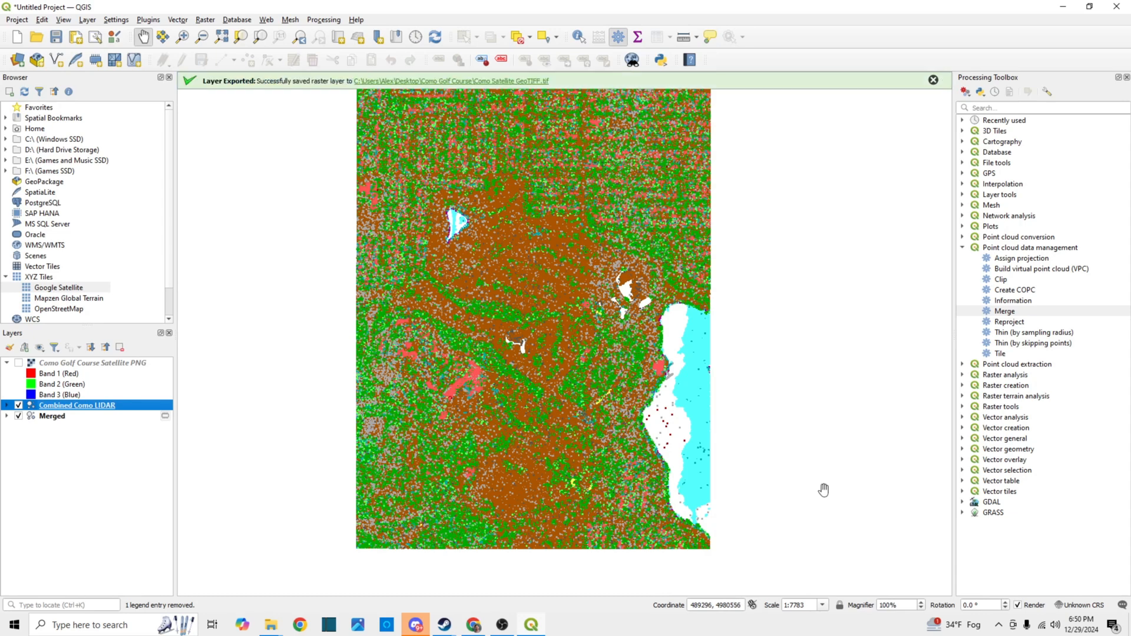
Close QGIS, accepting the loss of the temporary layers and discarding the unsaved project
click(1115, 7)
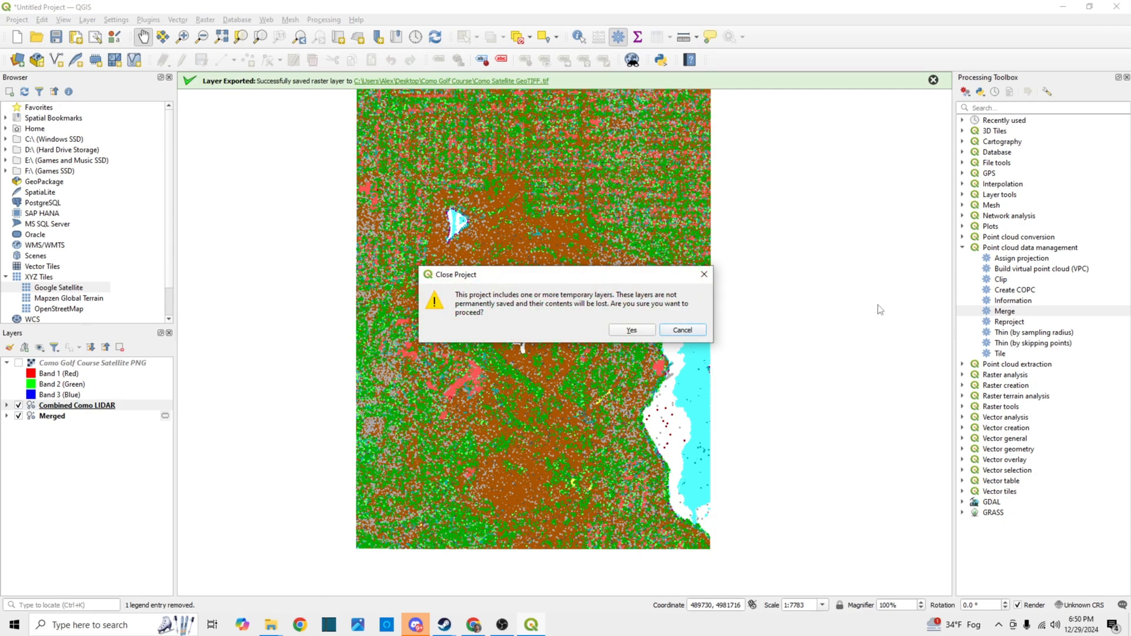
click(632, 331)
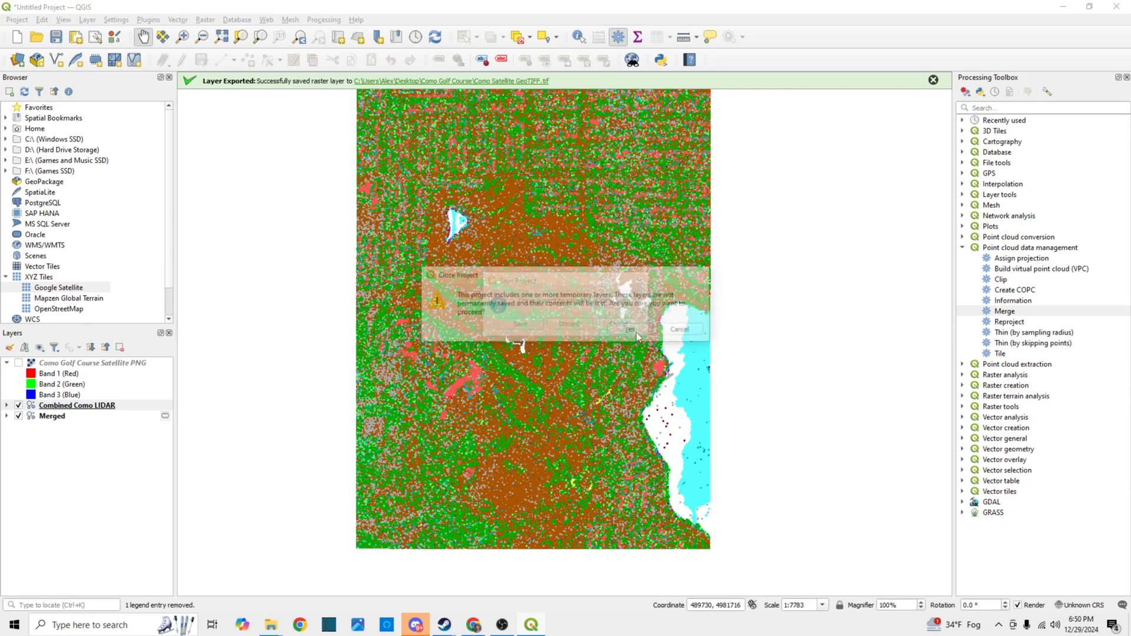
click(570, 326)
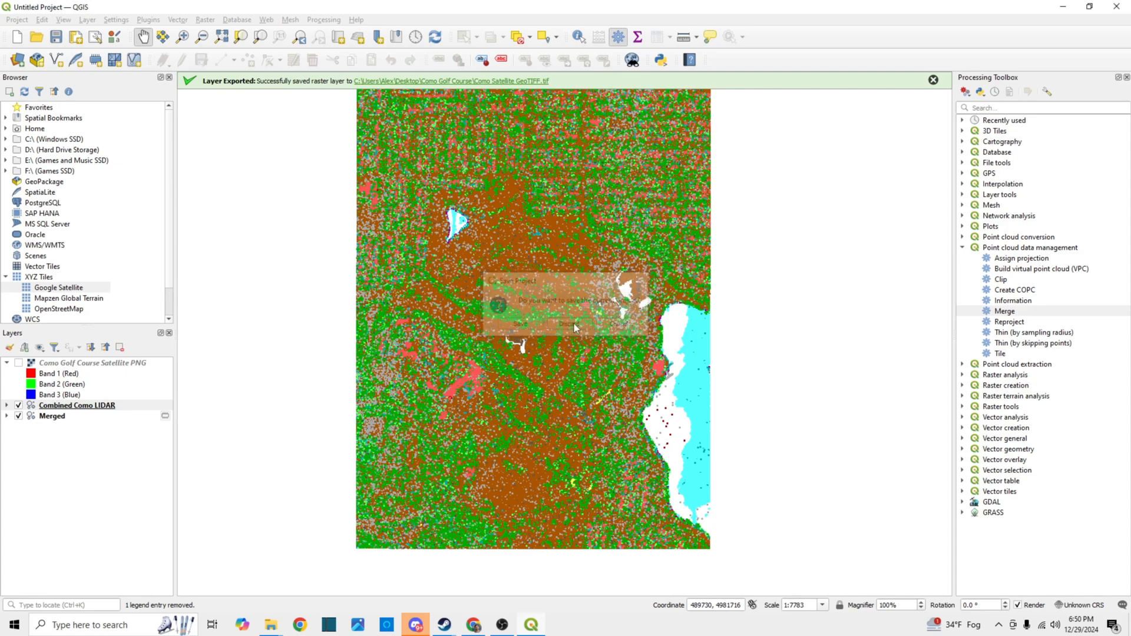
Open Creative Golf Editor and create a new metric map, 2048 m wide and 2048 m high, with 1 m grid resolution
click(94, 624)
text(creative golf)
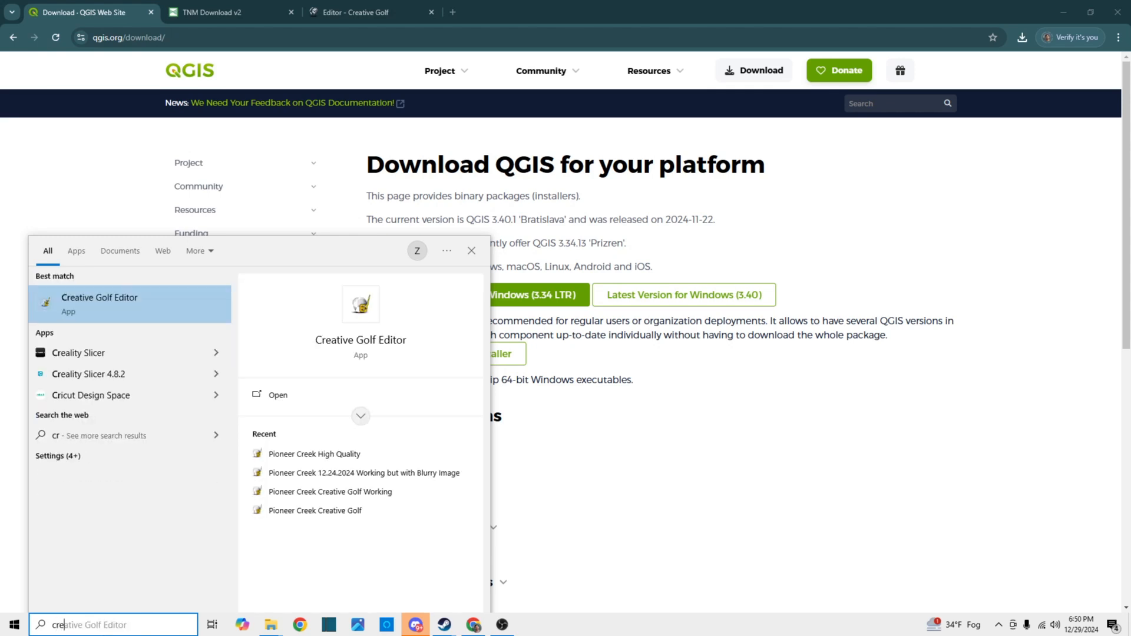
key(Return)
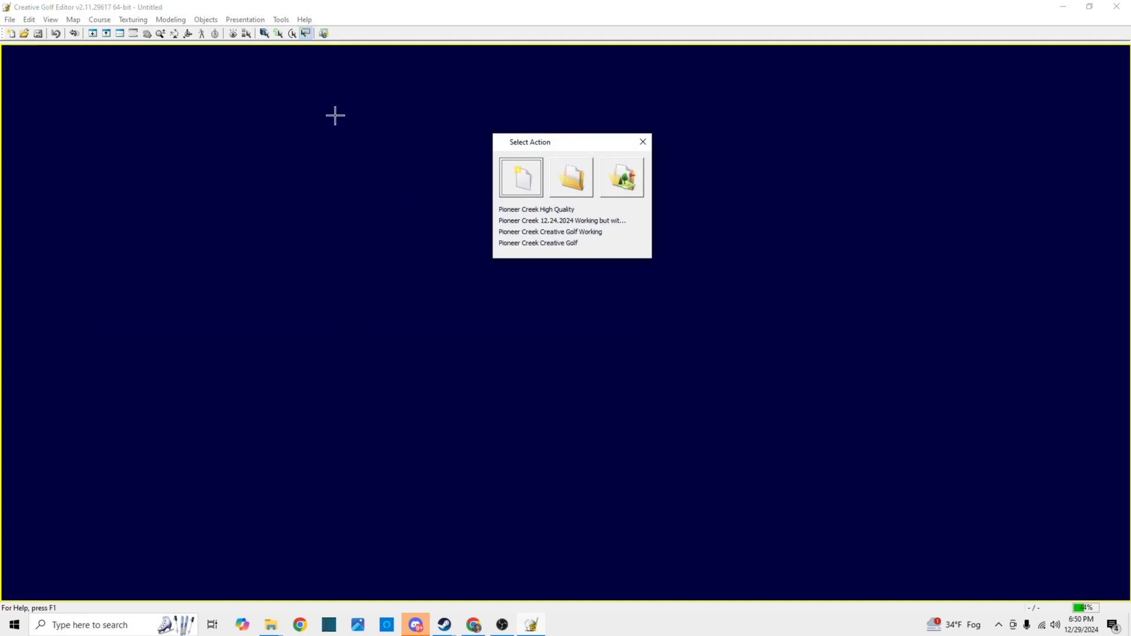
click(516, 178)
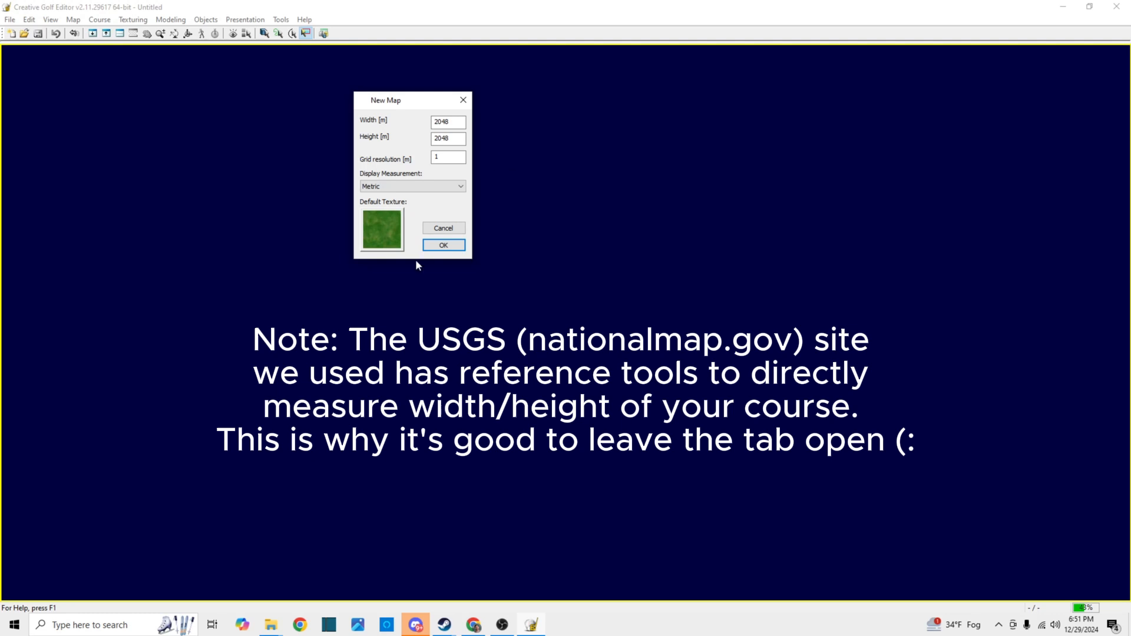
click(449, 244)
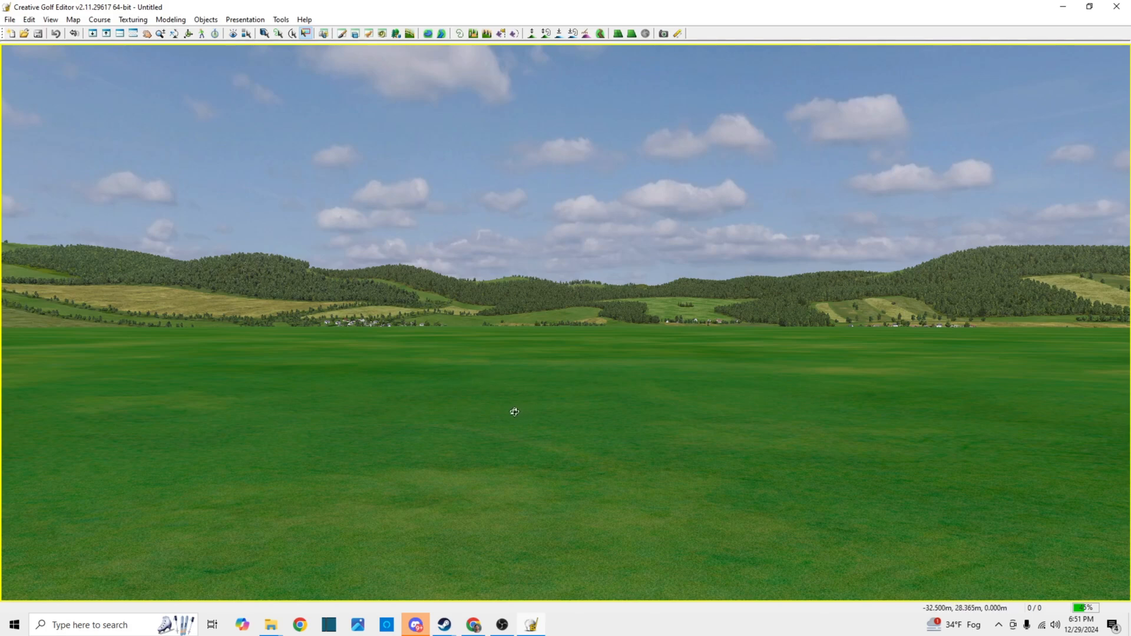
Examine the blank terrain from several angles and distances to see its full extent
drag(513, 410, 550, 429)
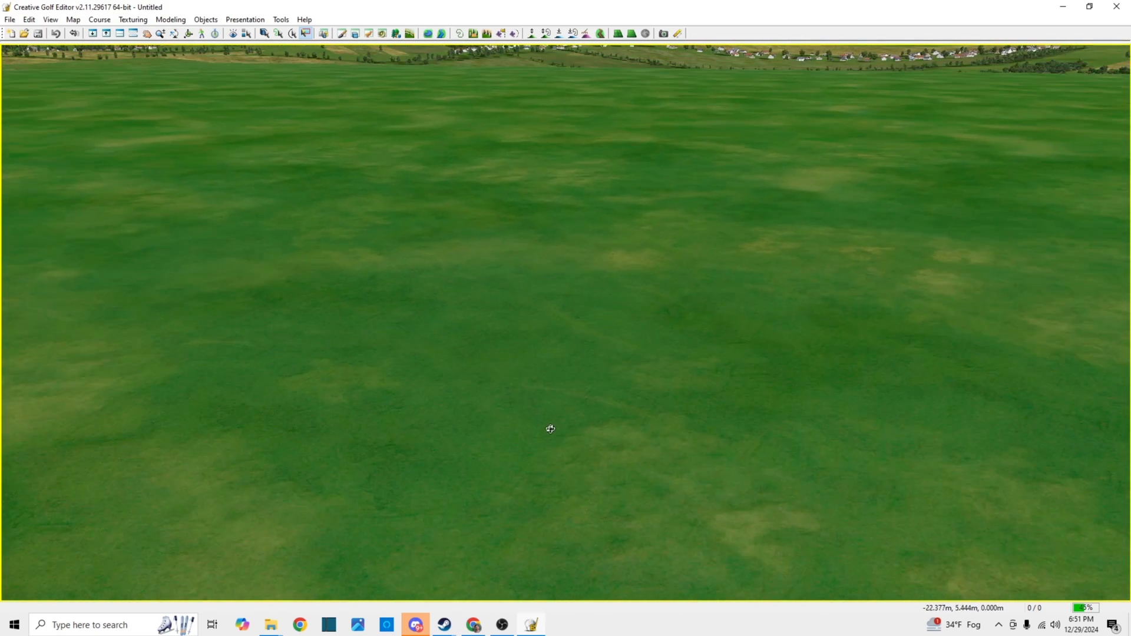
scroll(551, 426, down, 10)
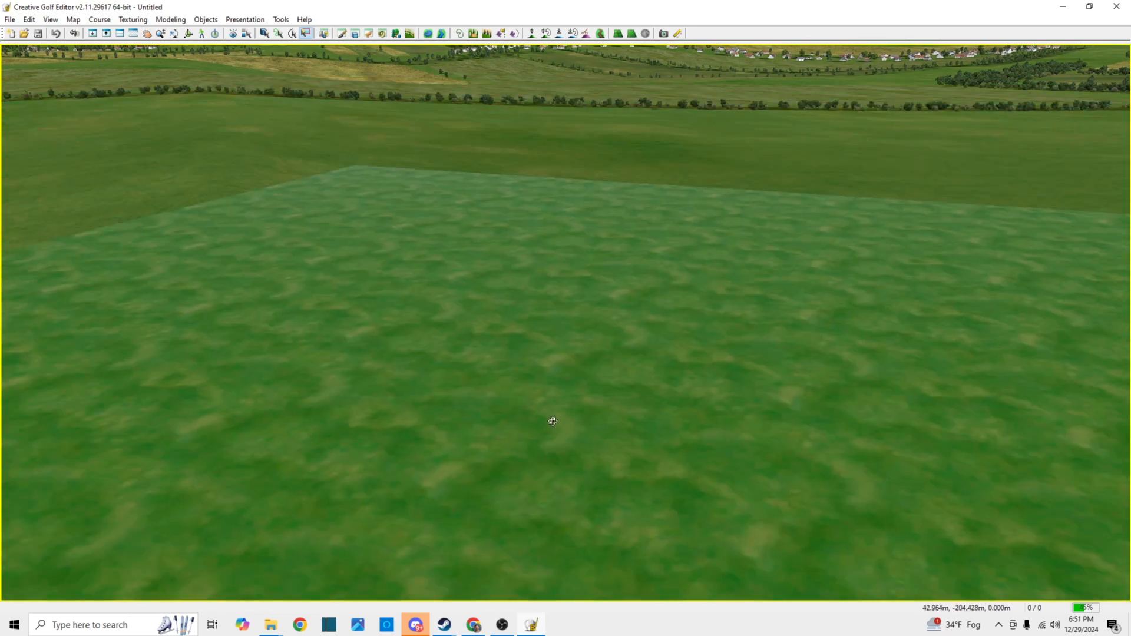
scroll(553, 421, down, 5)
drag(545, 404, 821, 384)
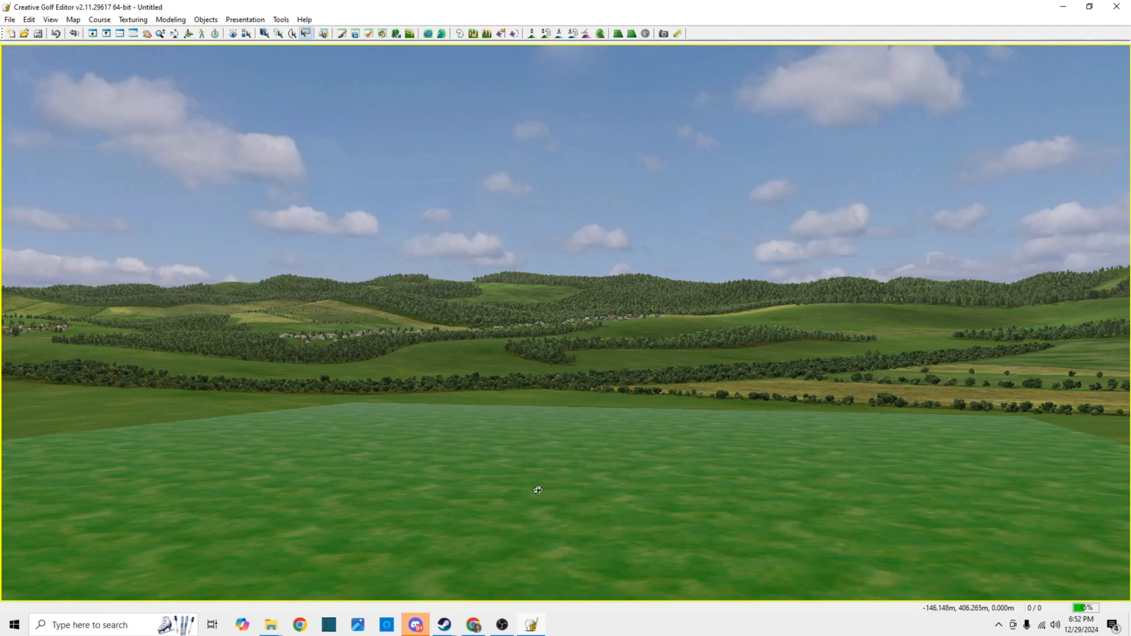
drag(538, 490, 641, 522)
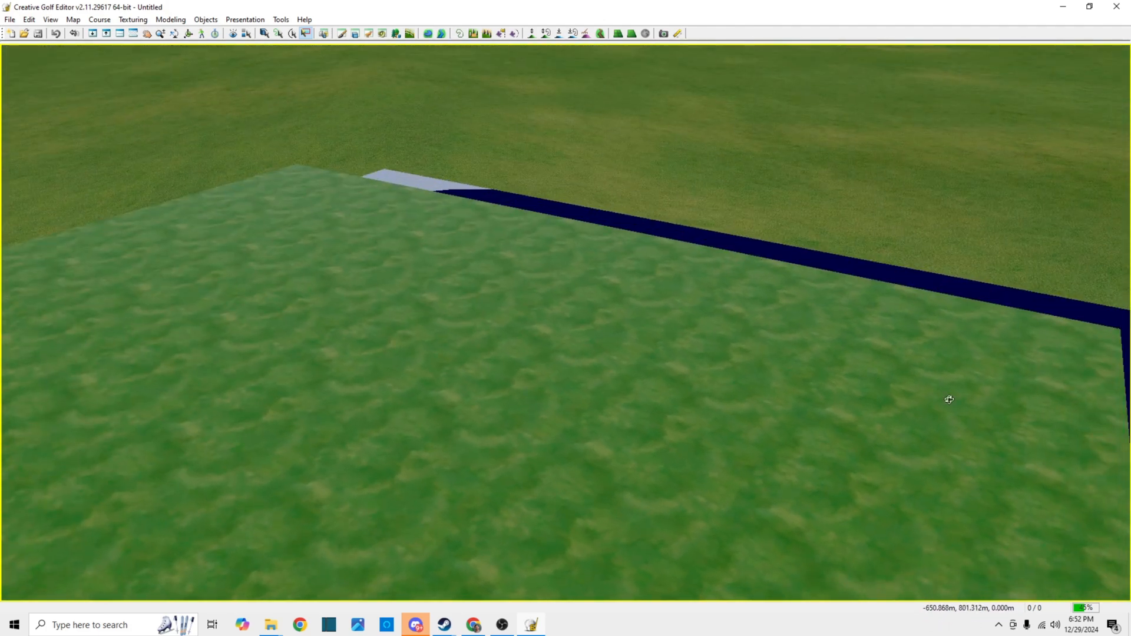
drag(874, 440, 905, 448)
drag(456, 250, 606, 214)
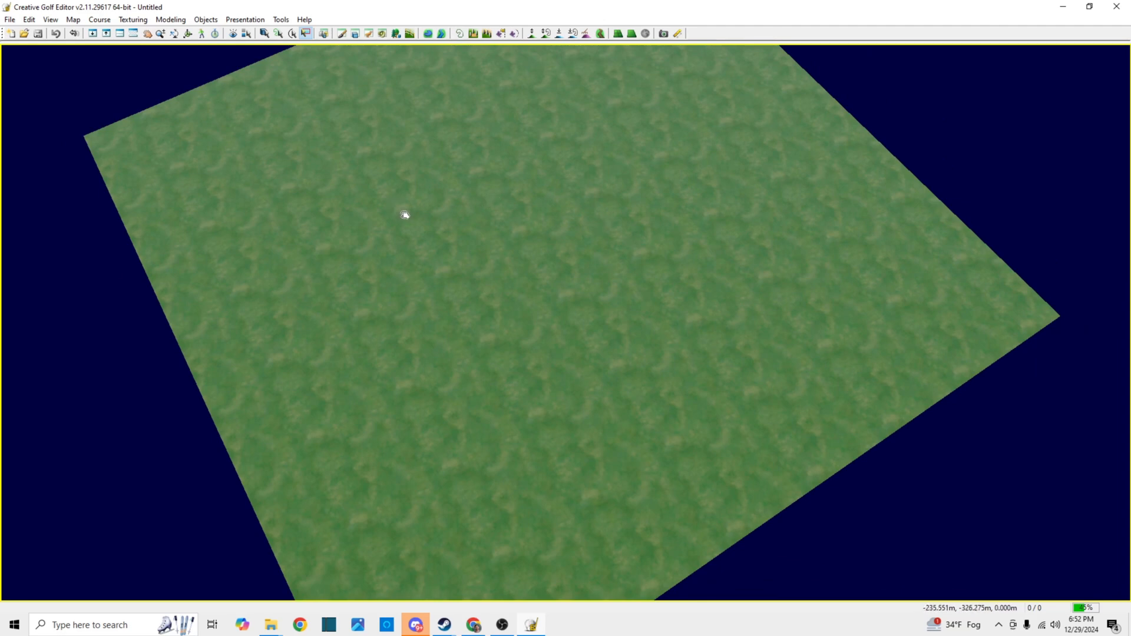
Load "Combined Como LIDAR.copc.laz" for surface import, replacing the surface, with units in m and 0.02 m points equality tolerance
click(10, 20)
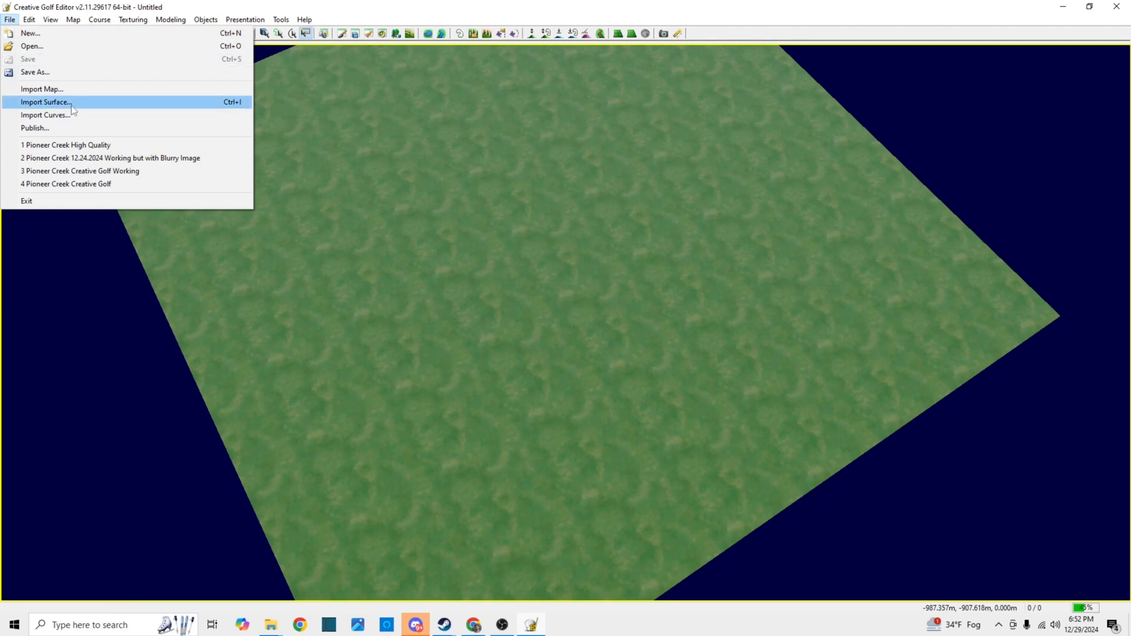
click(47, 102)
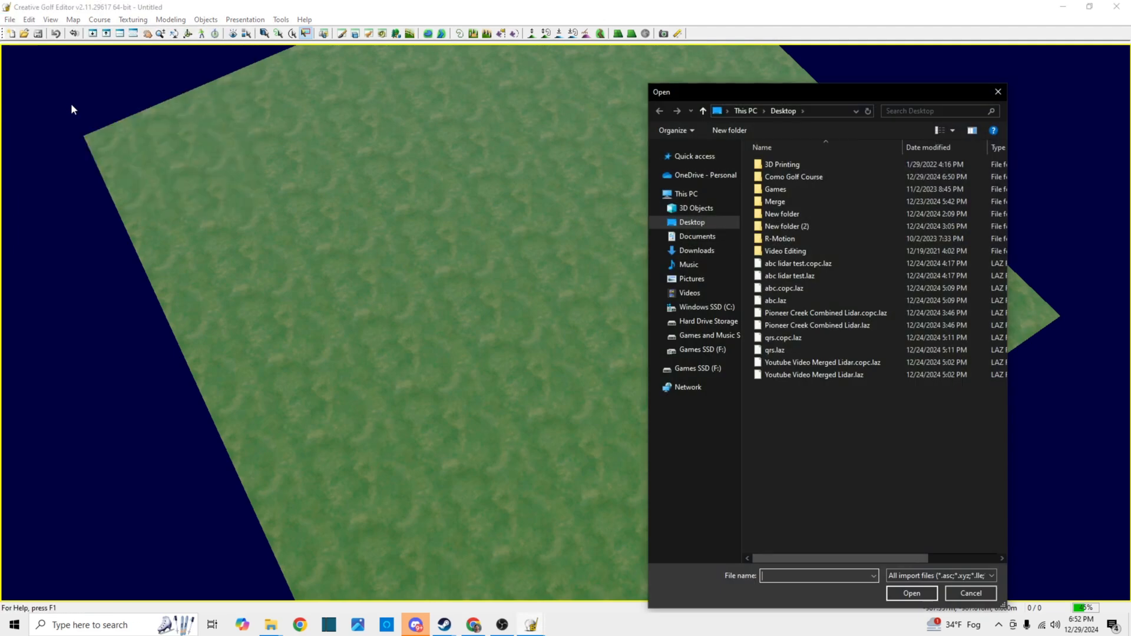
double_click(801, 177)
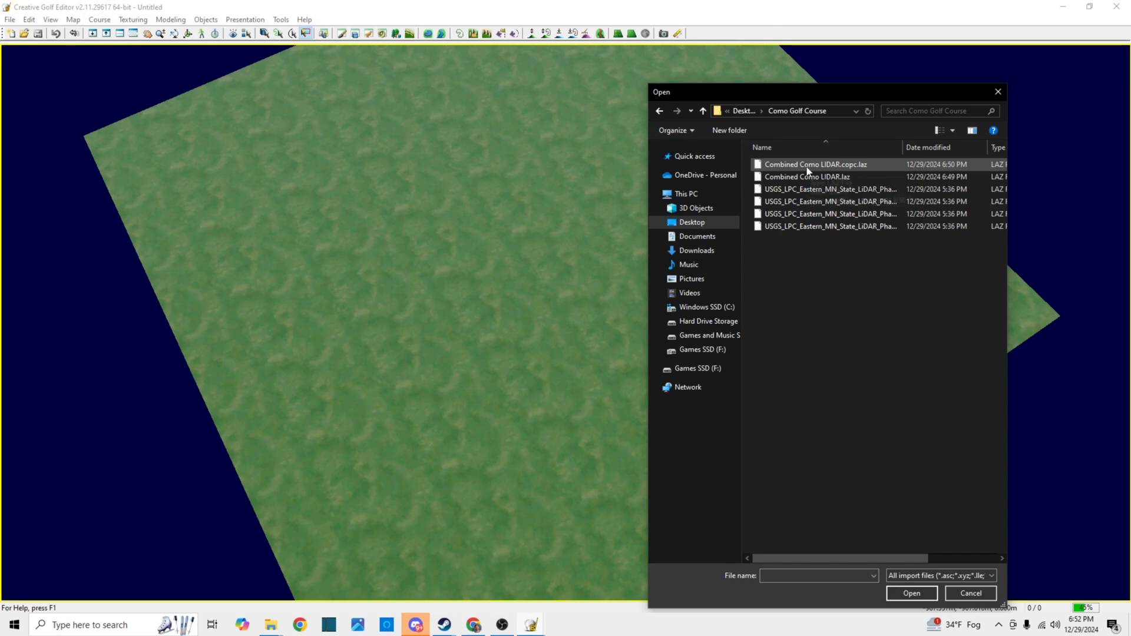
double_click(871, 163)
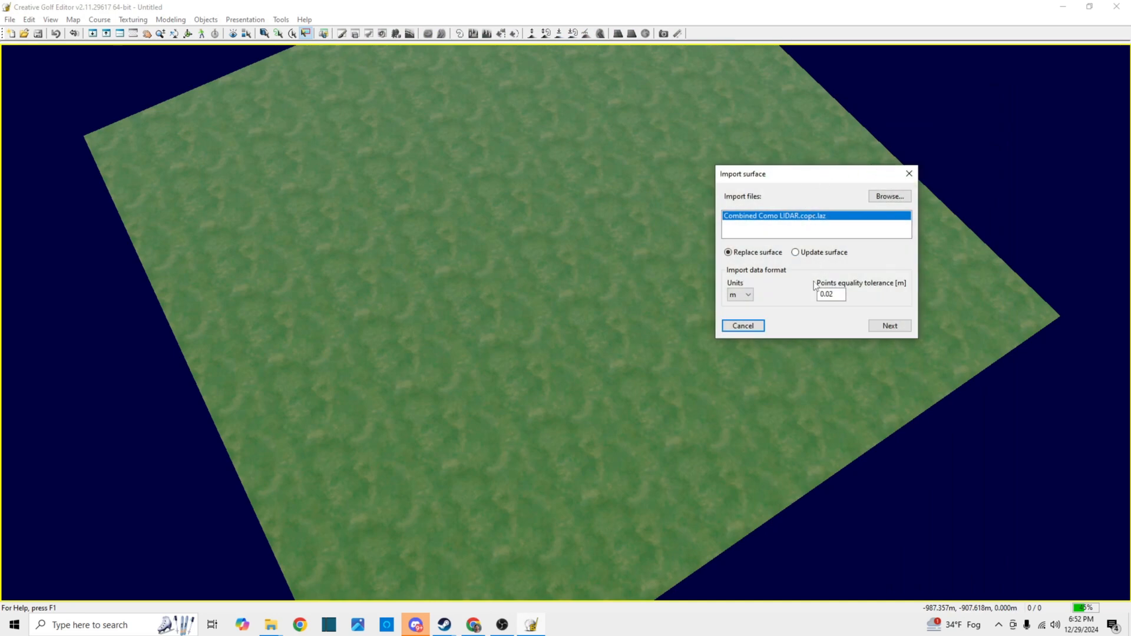
click(891, 325)
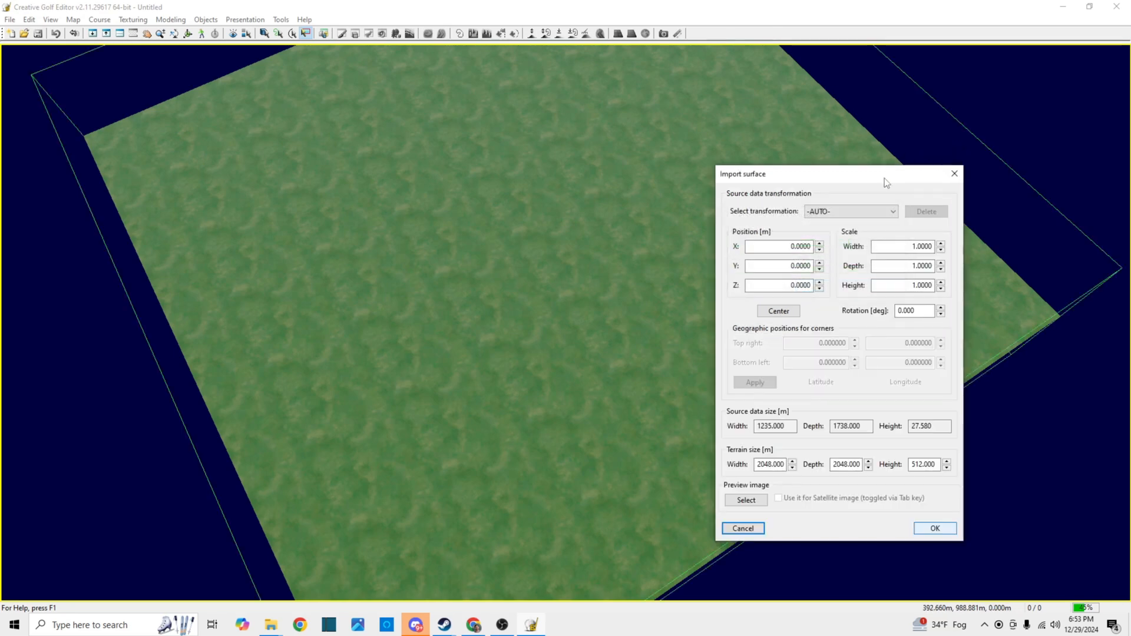
Center the imported lidar data on the terrain and check the source data size against the terrain size
drag(884, 178, 728, 144)
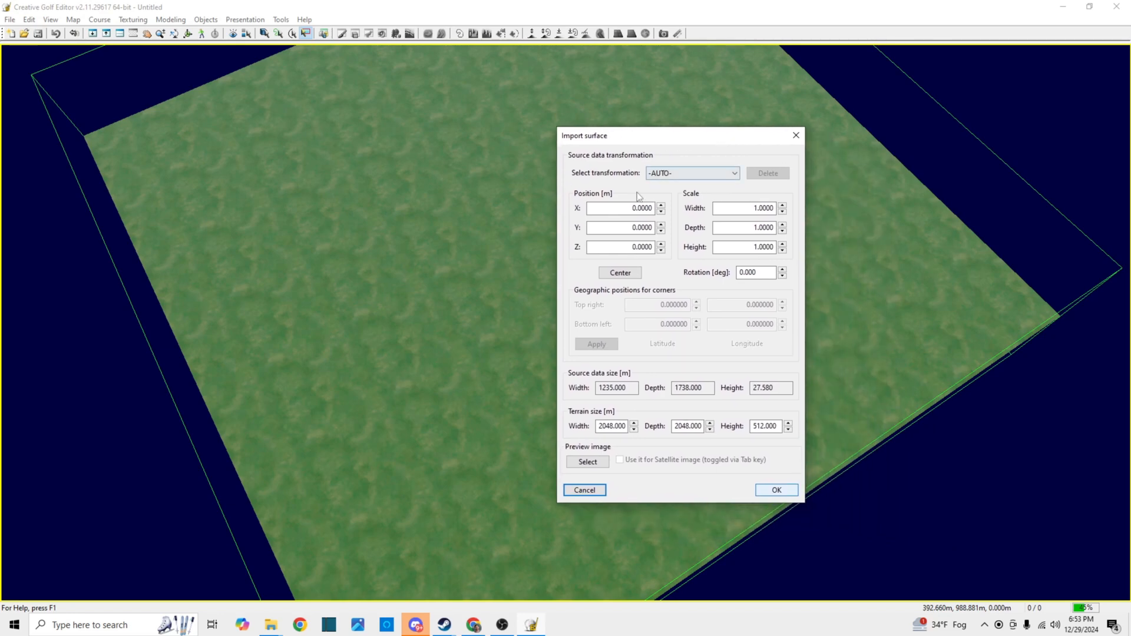
click(620, 274)
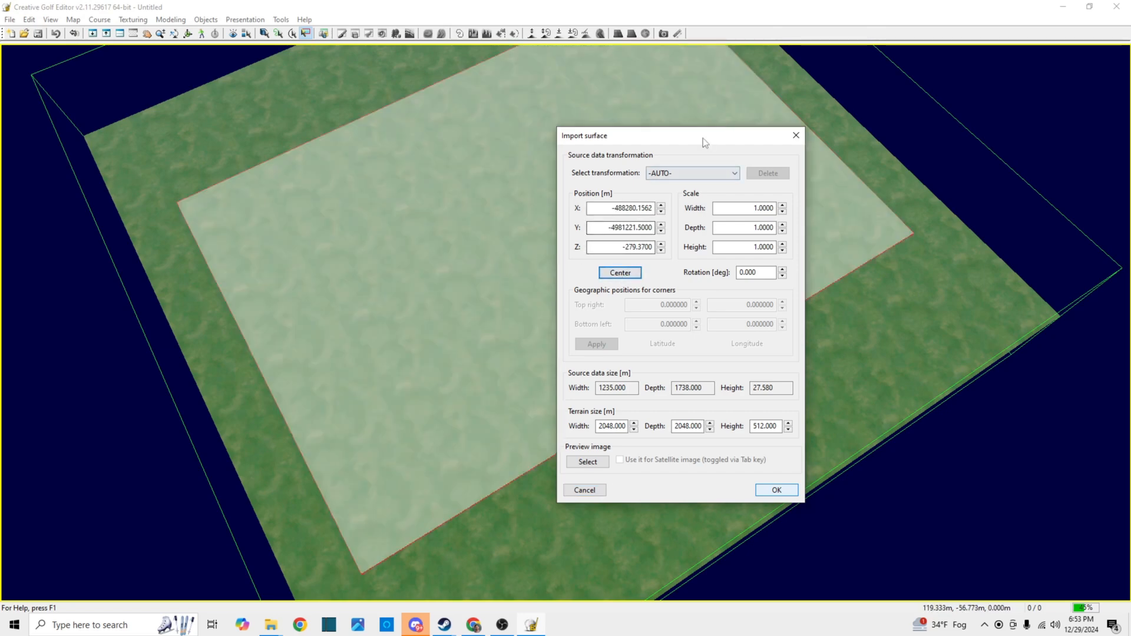
drag(704, 142, 1041, 392)
drag(825, 325, 570, 142)
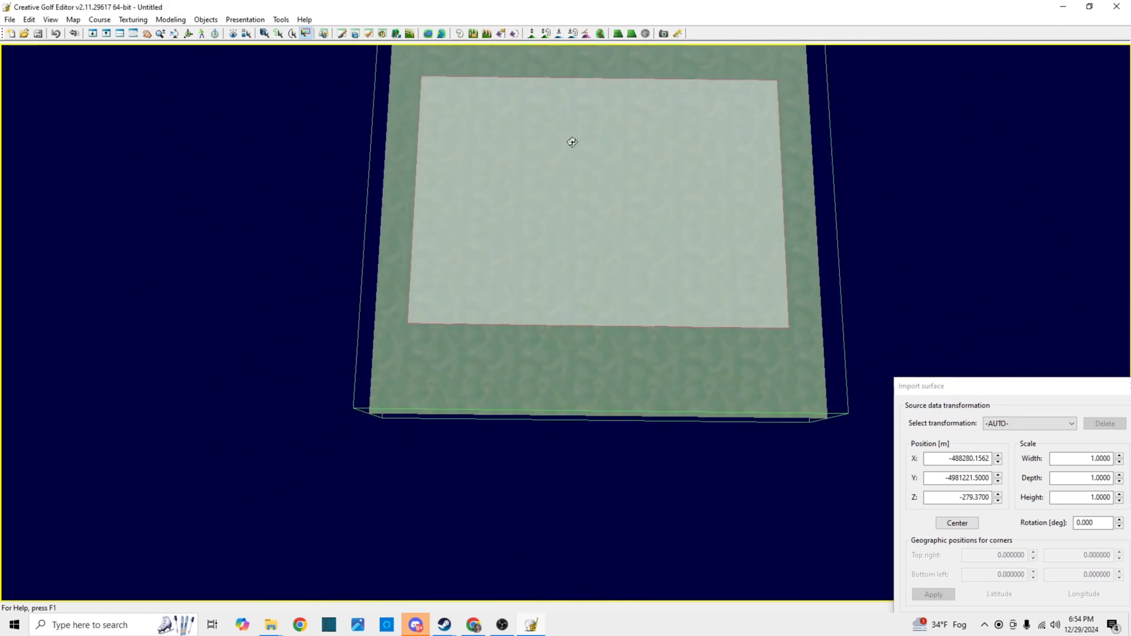
drag(982, 385, 923, 154)
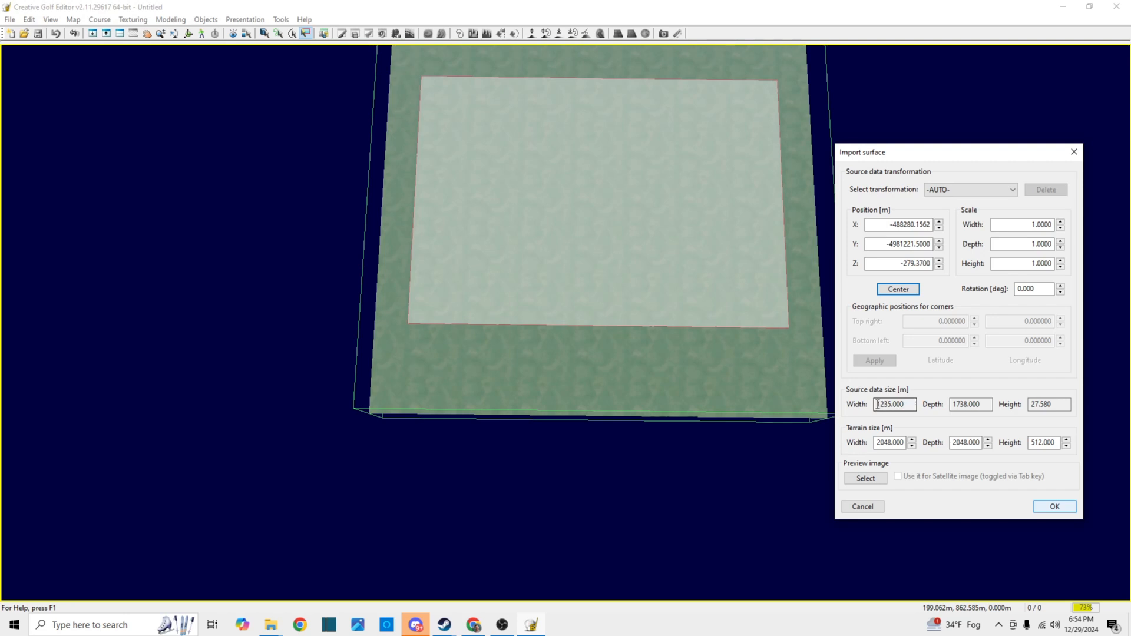
click(951, 406)
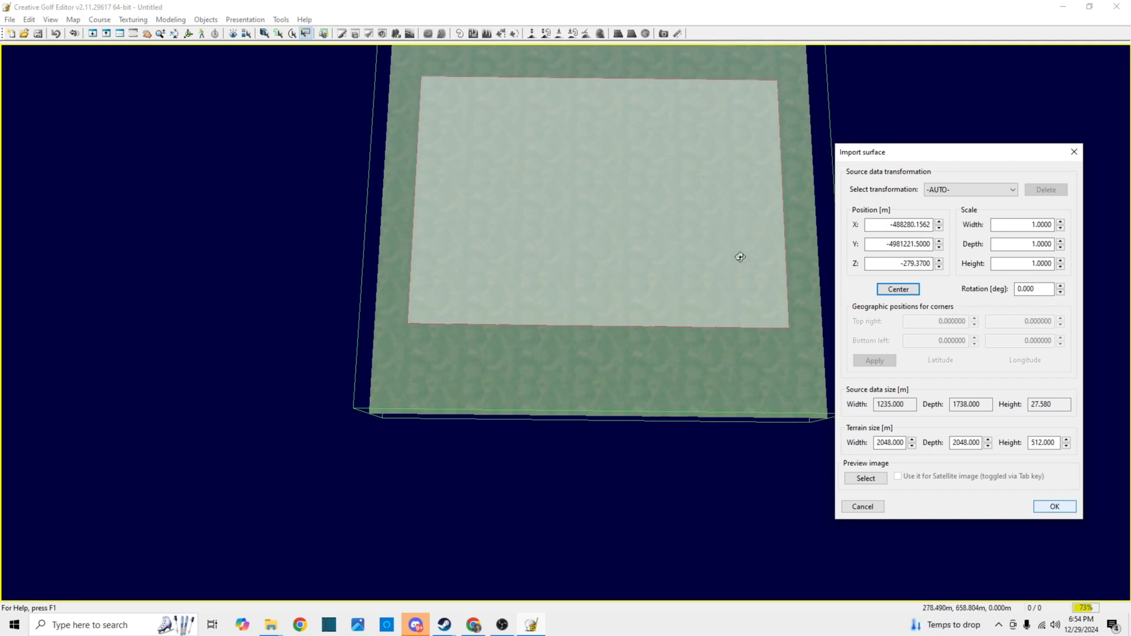
Set "Como Golf Course Satellite PNG" as the preview image, use it as the satellite image, and accept the surface import settings
click(866, 479)
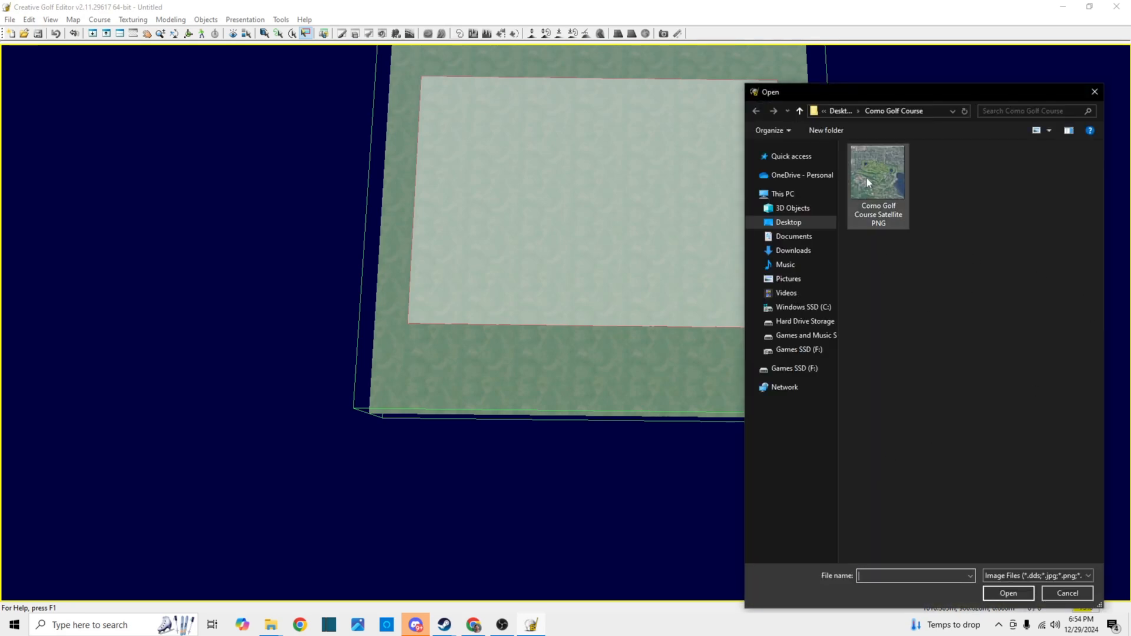
mouse_move(878, 179)
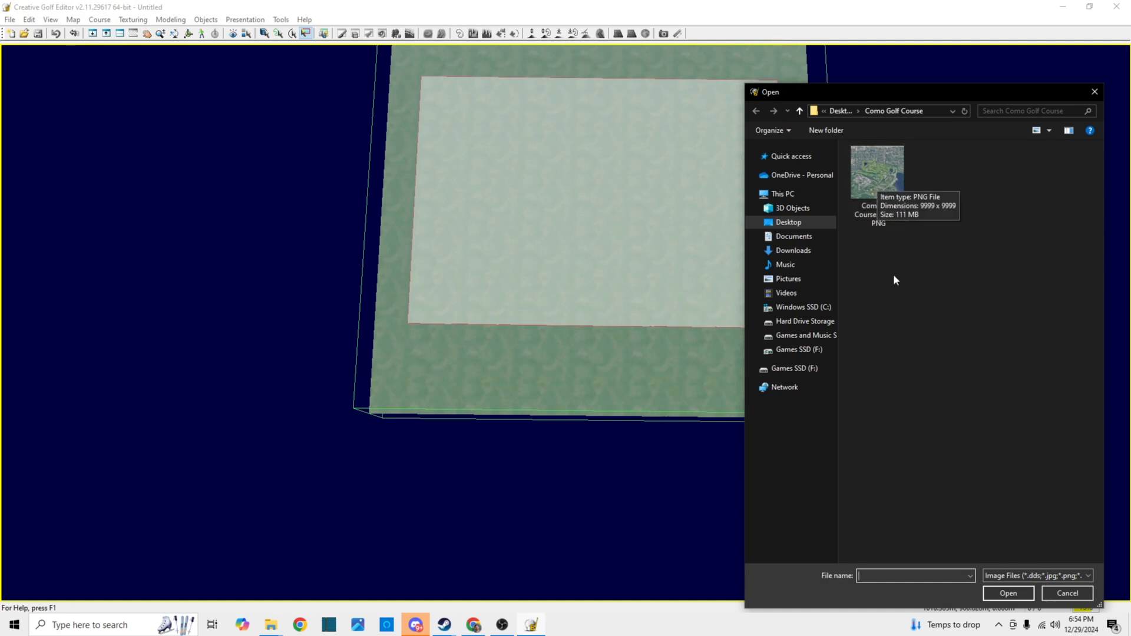
double_click(882, 167)
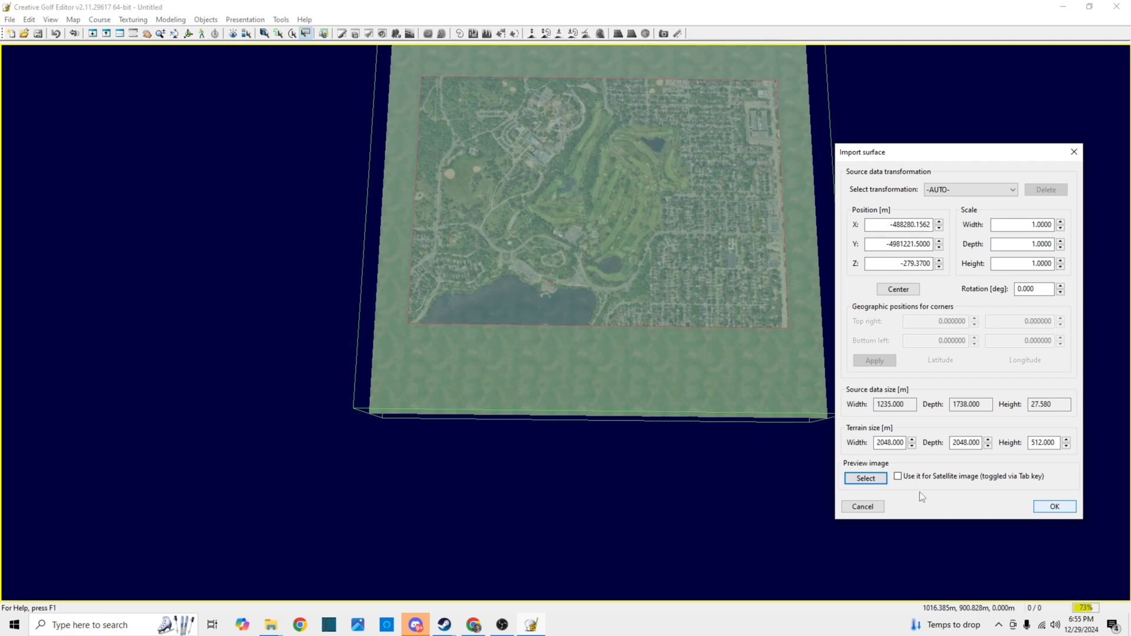
click(898, 477)
click(1054, 508)
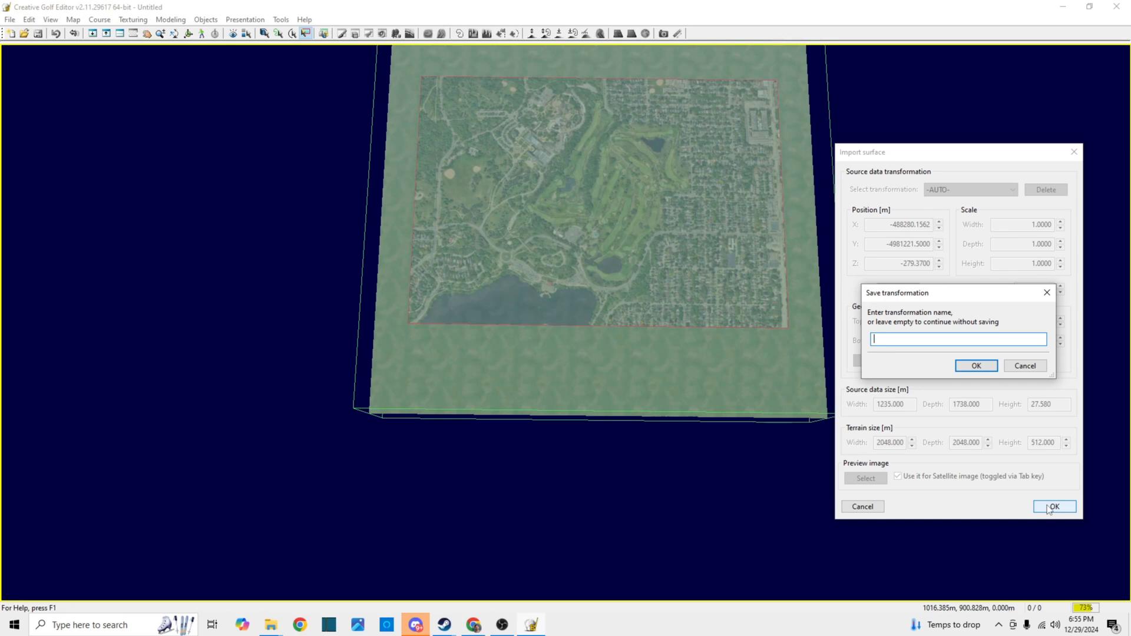
Save the surface import transformation as "Como Golf Course" and carry out the import
text(Como Golf Course)
click(969, 368)
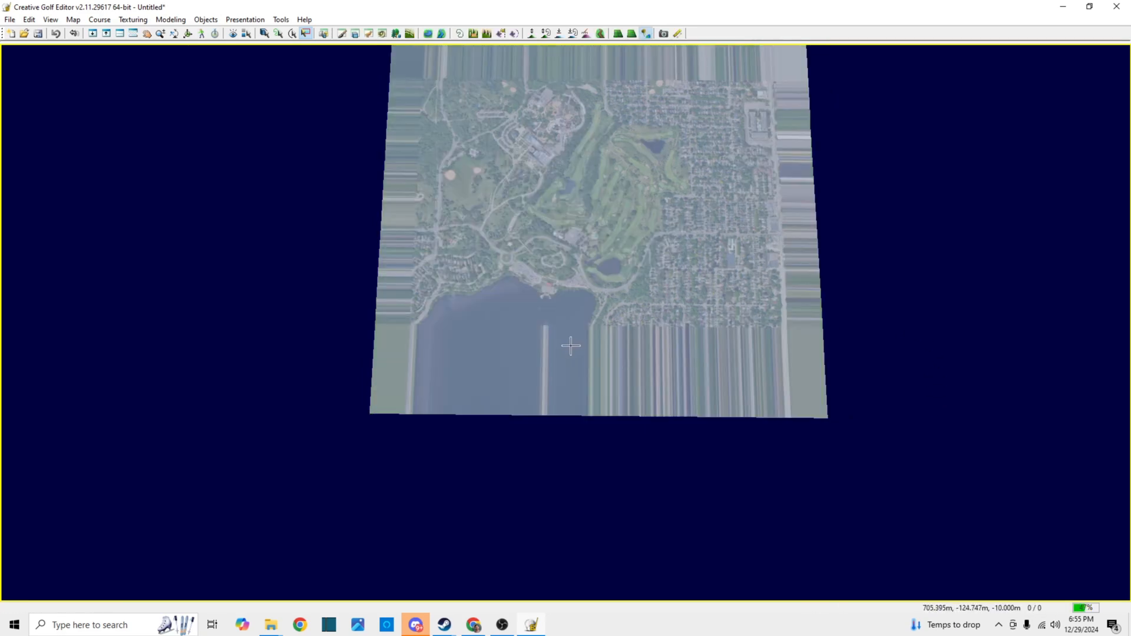
Examine the imported terrain from above, from its outer edges to the golf holes, to check the satellite image coverage
scroll(523, 268, up, 5)
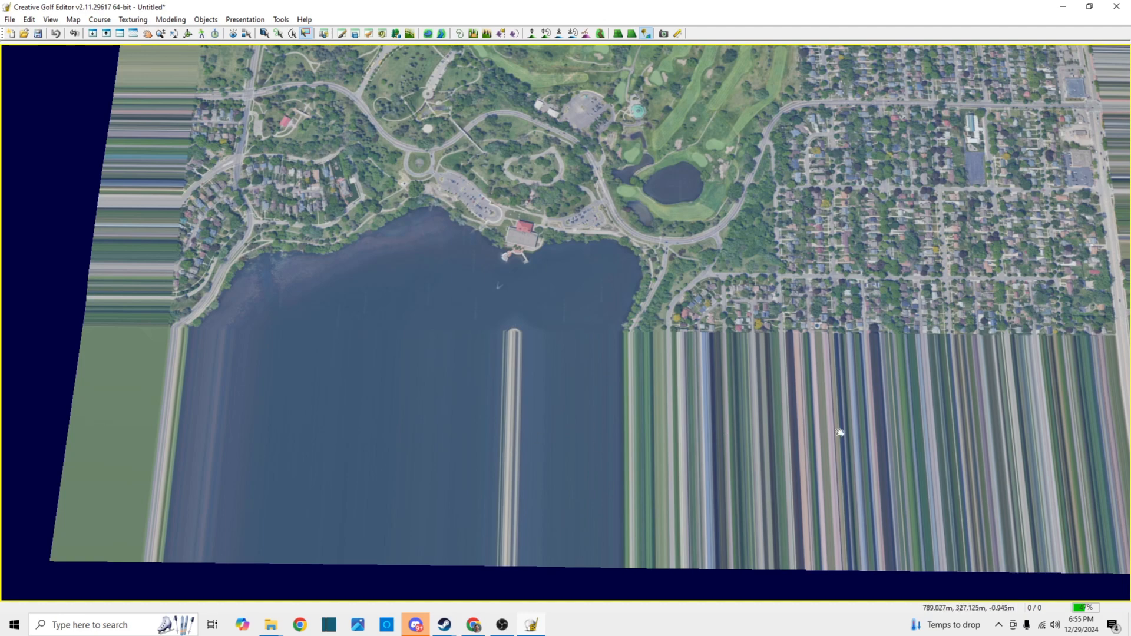
mouse_move(748, 248)
mouse_down()
mouse_move(722, 314)
mouse_move(636, 339)
mouse_move(668, 423)
mouse_move(677, 416)
mouse_move(673, 455)
mouse_move(628, 476)
mouse_move(629, 467)
mouse_up()
scroll(624, 463, down, 5)
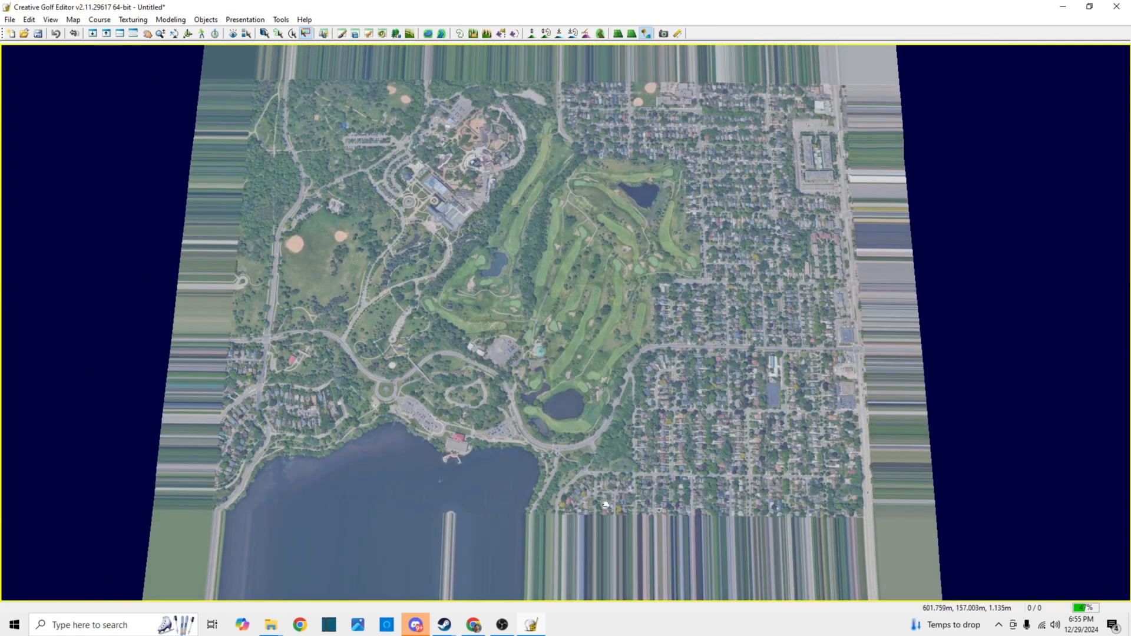
scroll(571, 318, up, 2)
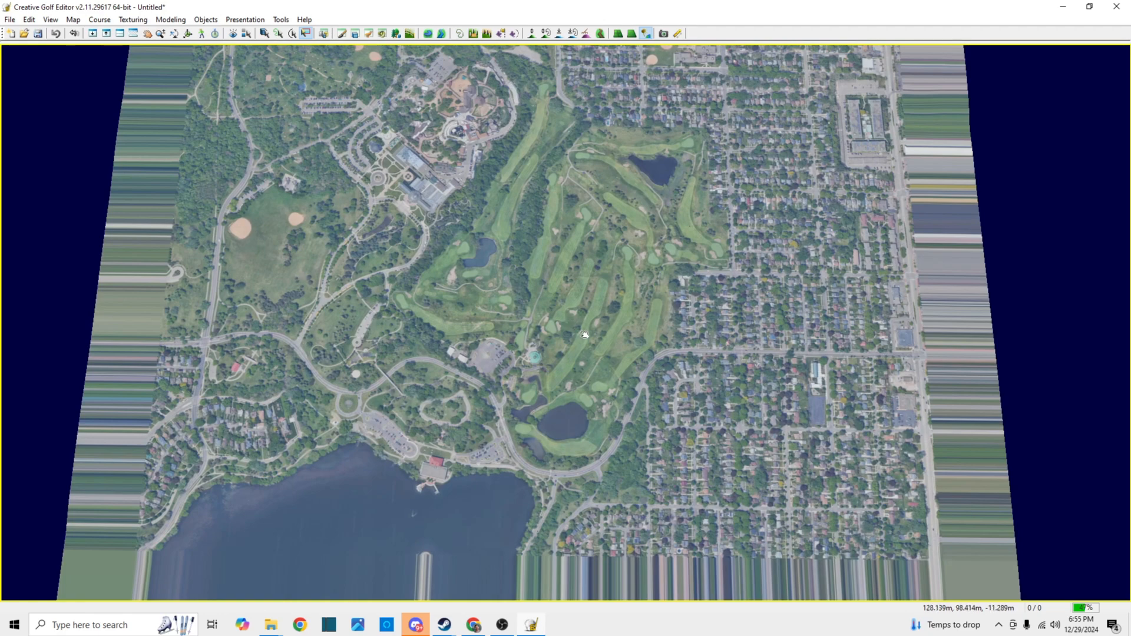
scroll(584, 334, down, 3)
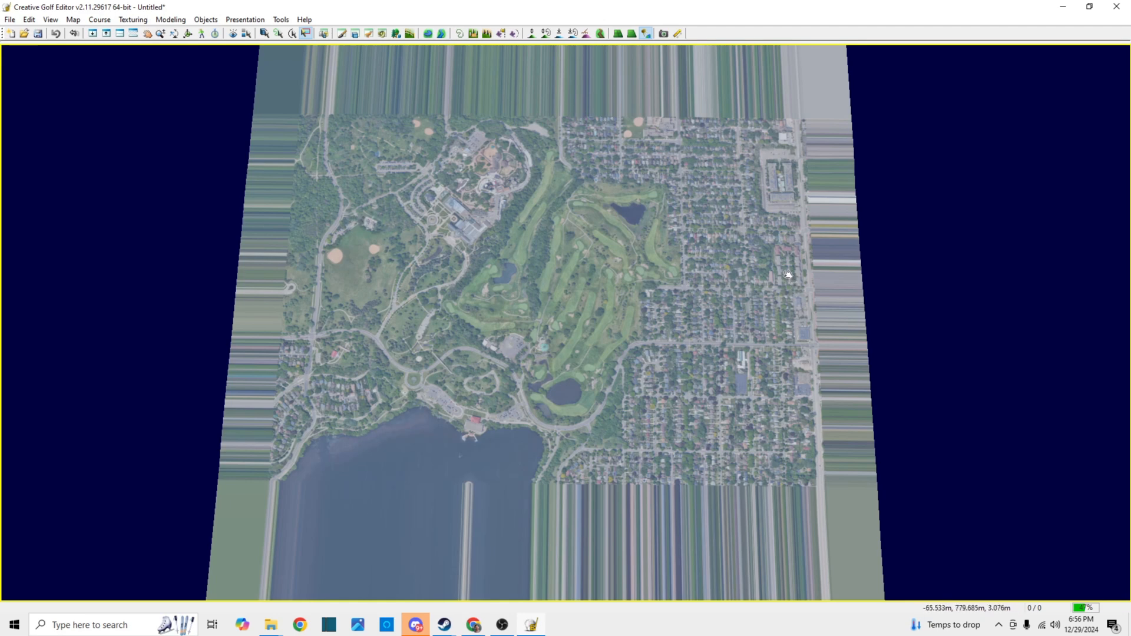
scroll(644, 247, up, 2)
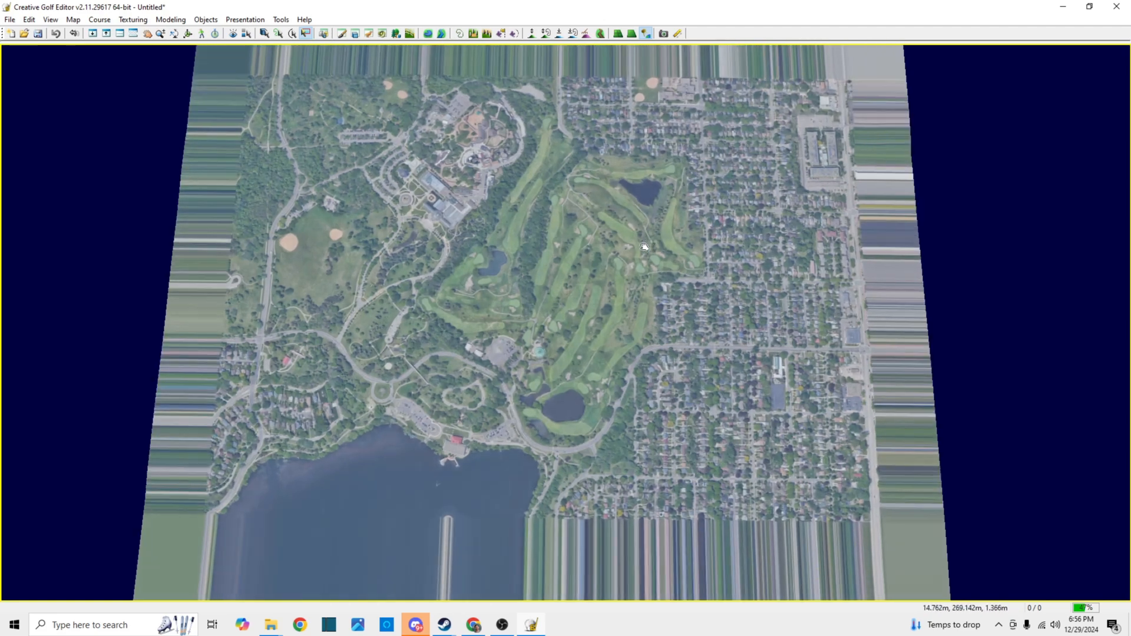
scroll(645, 247, up, 3)
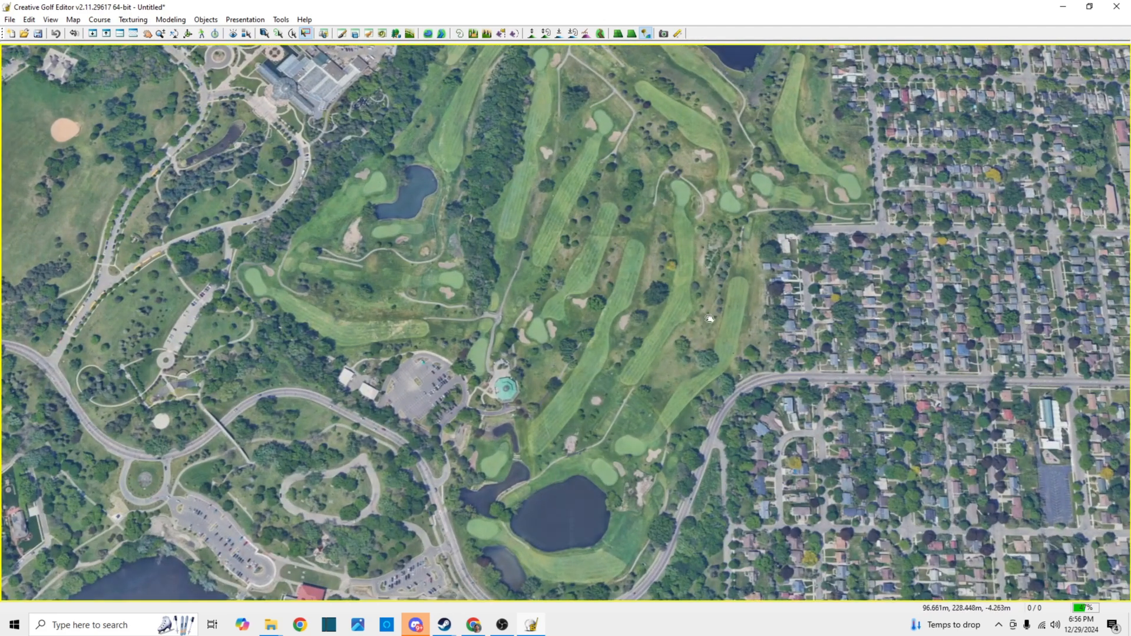
scroll(709, 339, up, 3)
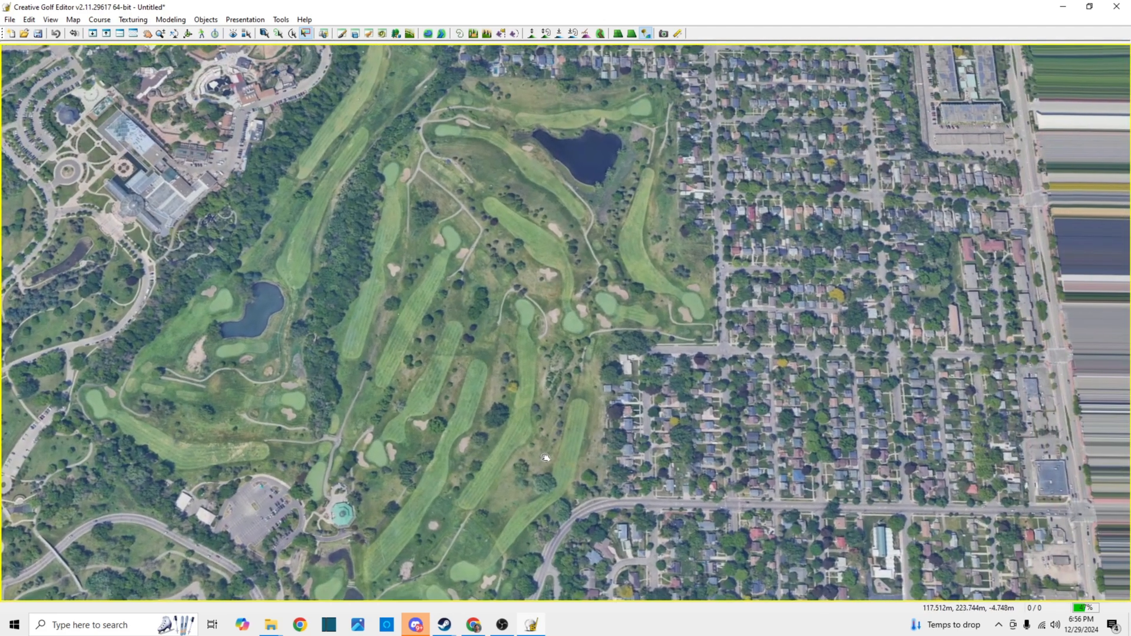
drag(545, 458, 616, 360)
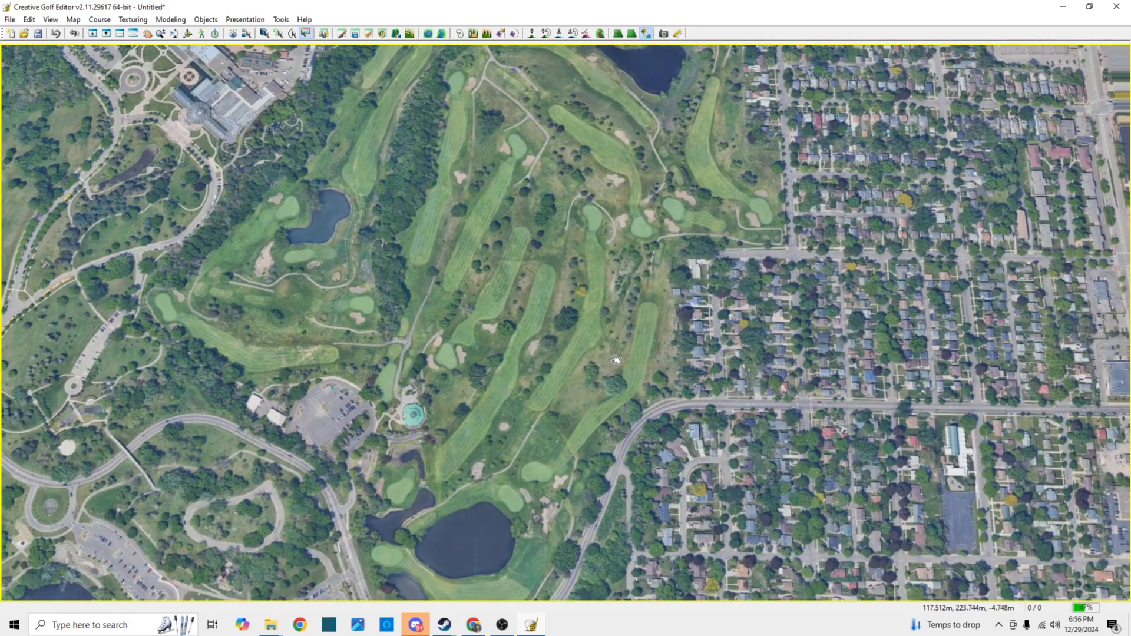
scroll(616, 360, down, 5)
scroll(508, 420, up, 4)
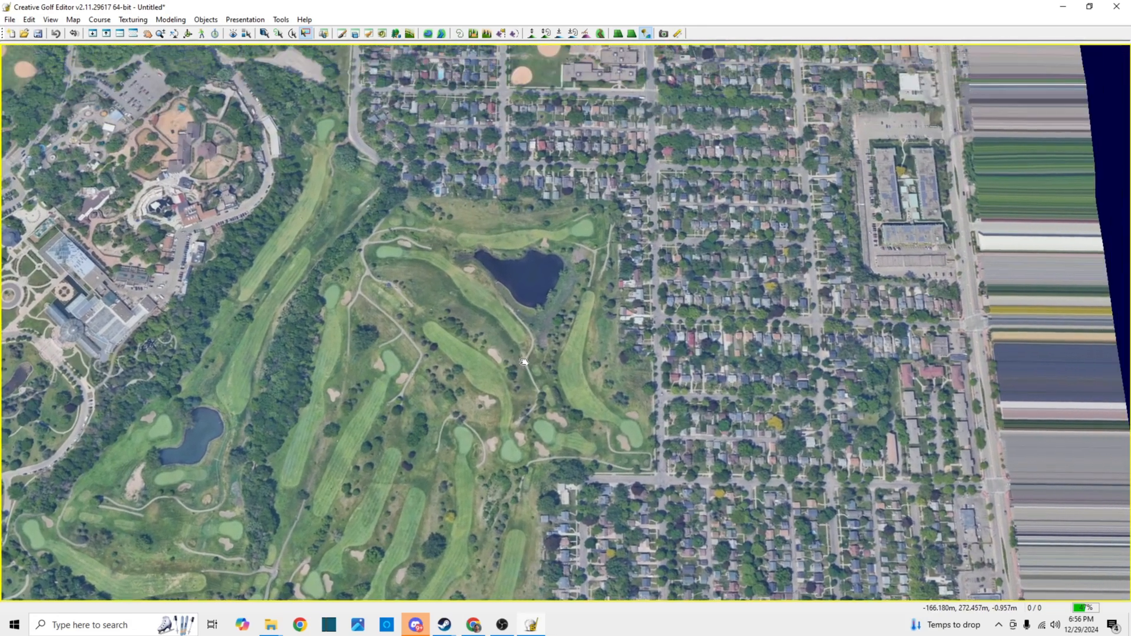
scroll(479, 365, up, 6)
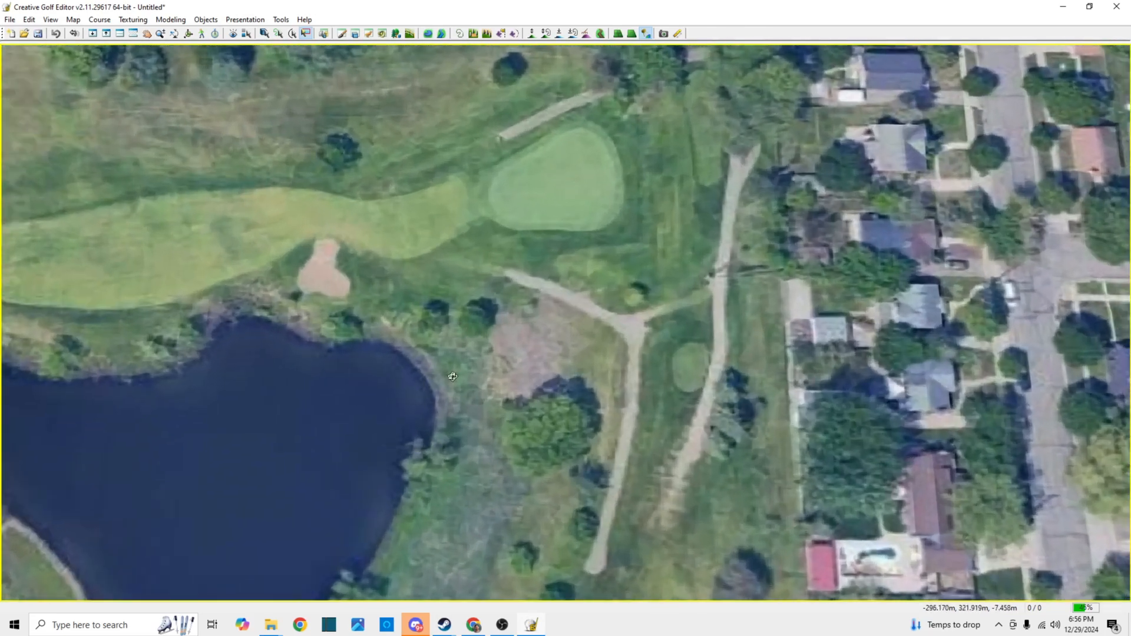
Inspect the lakeshore, the red-roofed building and the nearby parking lots up close and near ground level
drag(453, 377, 289, 272)
scroll(272, 222, down, 4)
drag(272, 222, 810, 468)
drag(202, 275, 492, 391)
scroll(441, 336, up, 3)
scroll(440, 336, up, 6)
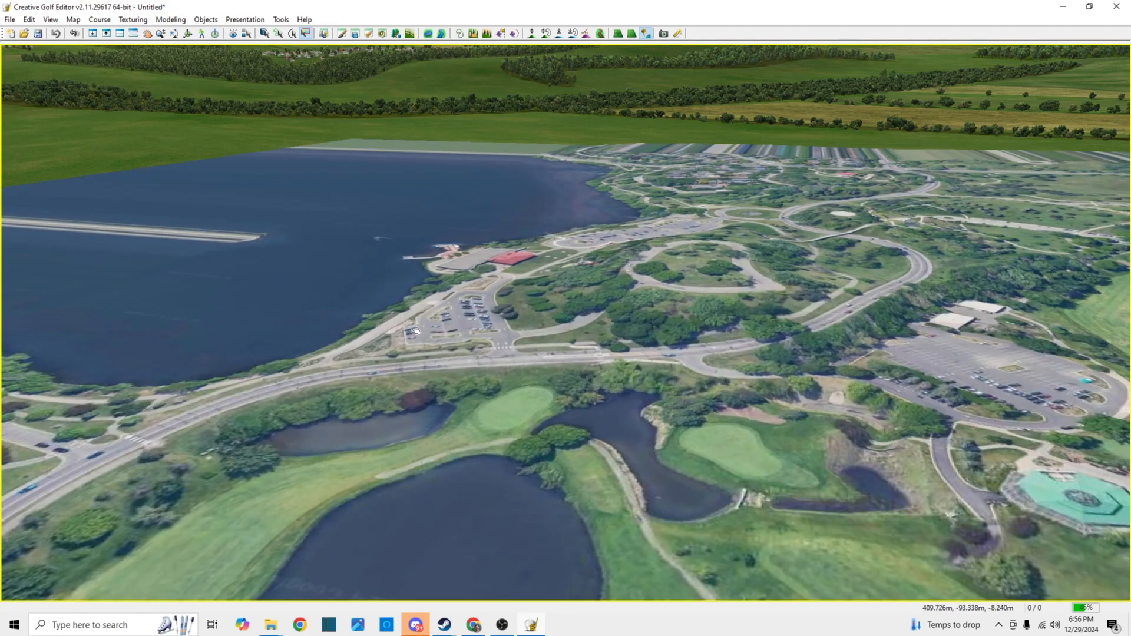
scroll(541, 387, up, 2)
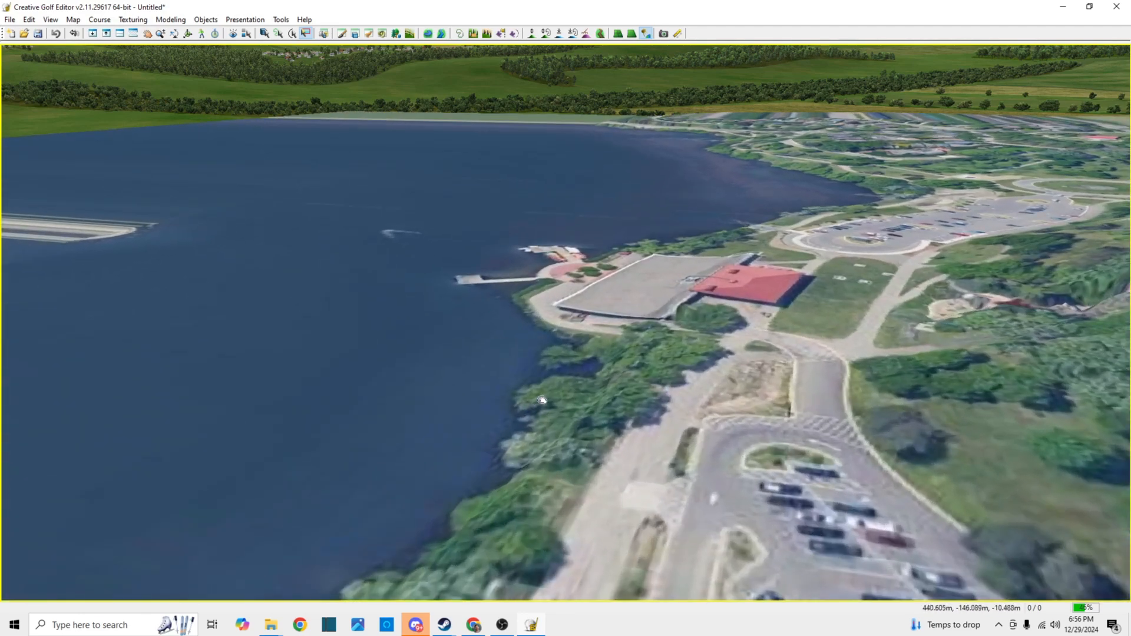
drag(547, 441, 586, 417)
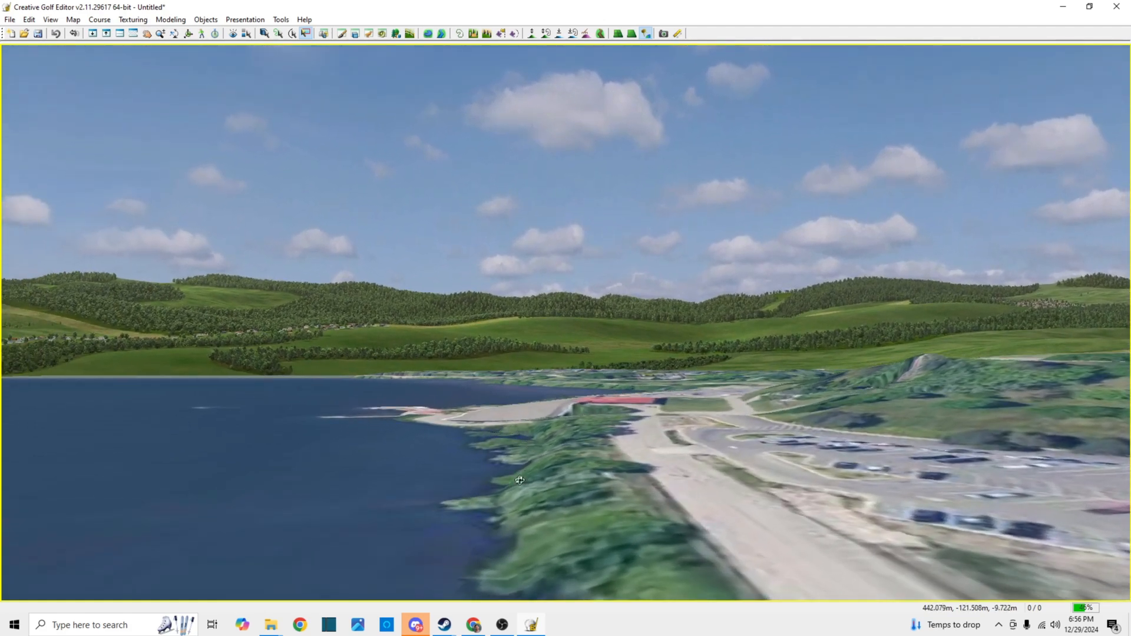
drag(569, 420, 386, 500)
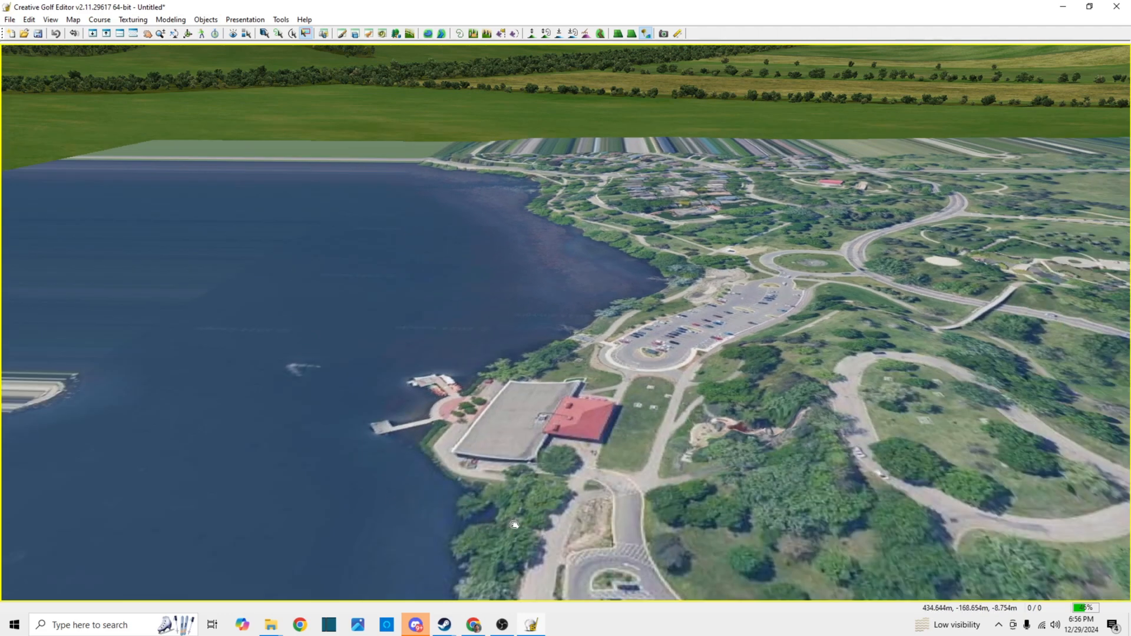
drag(515, 524, 696, 529)
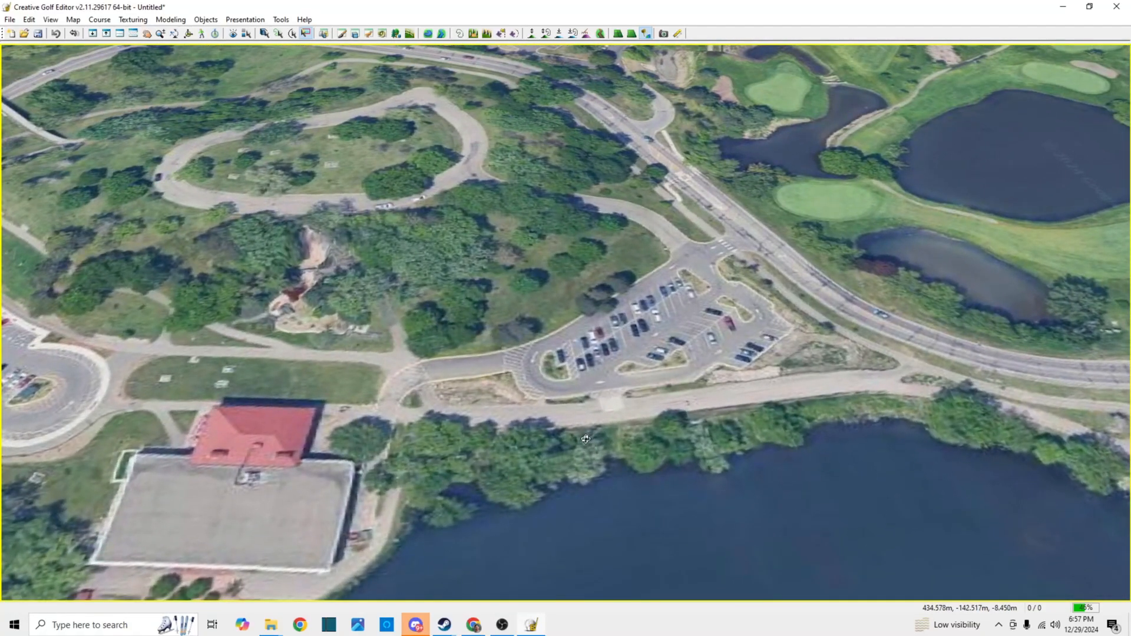
Look over the fairways, greens and ponds of the course and the adjoining residential streets from an oblique angle
scroll(549, 347, down, 2)
drag(898, 229, 525, 359)
drag(700, 247, 525, 422)
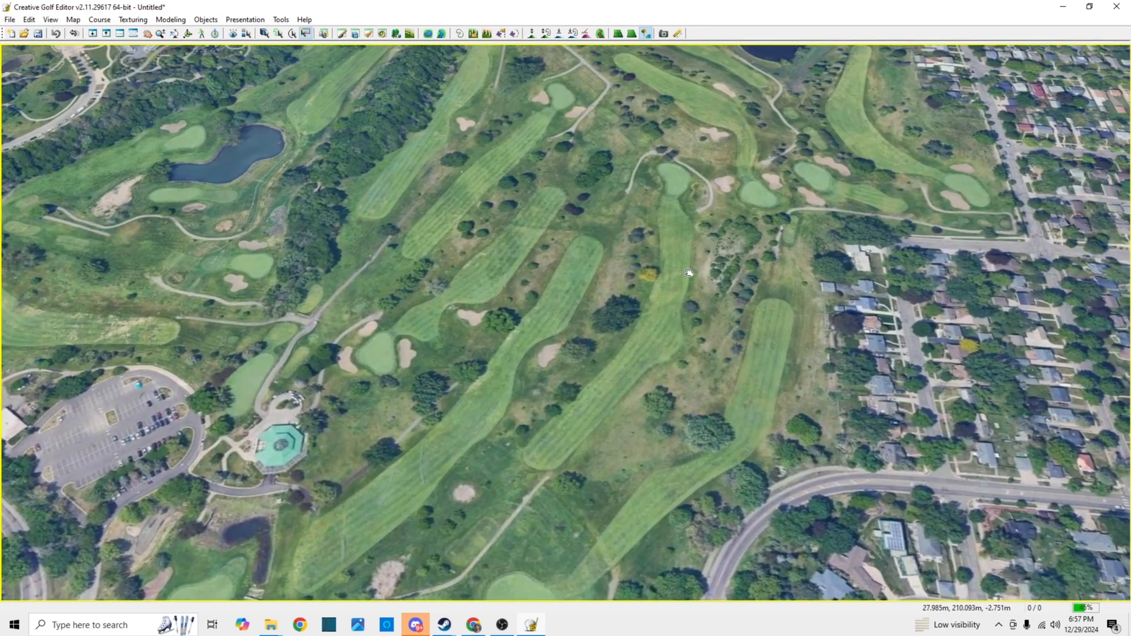
scroll(688, 273, down, 3)
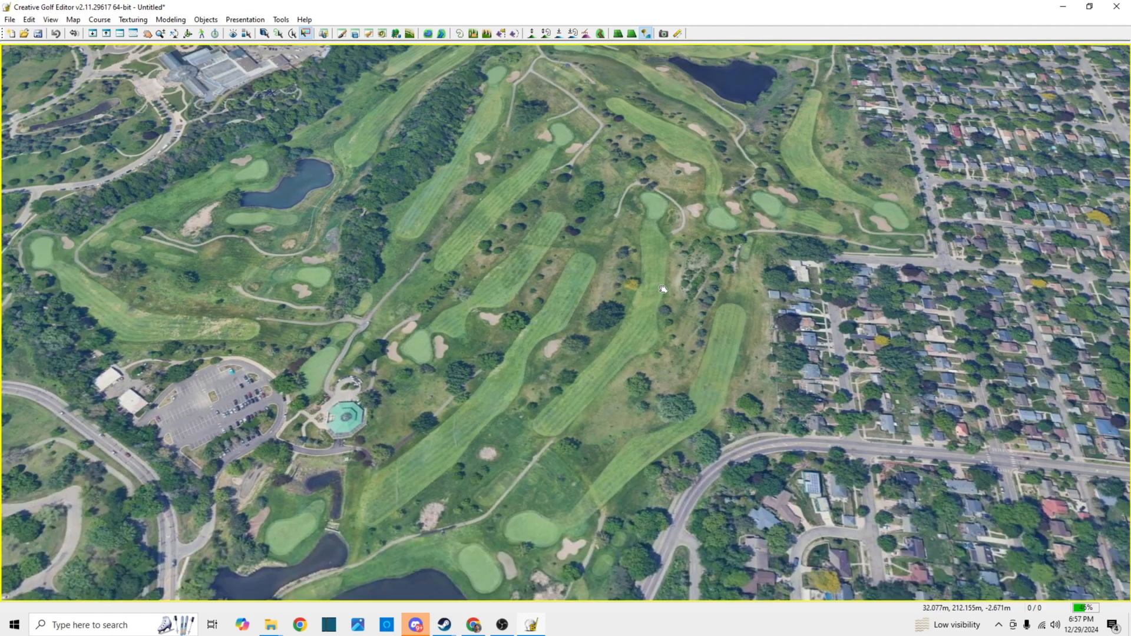
scroll(728, 259, down, 5)
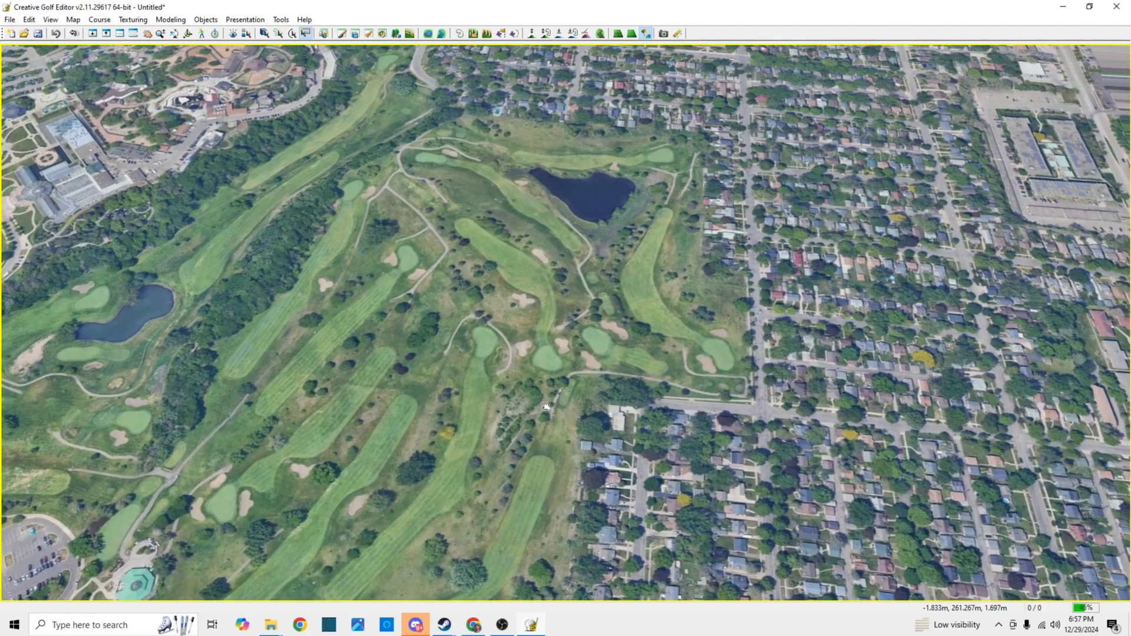
drag(728, 260, 662, 351)
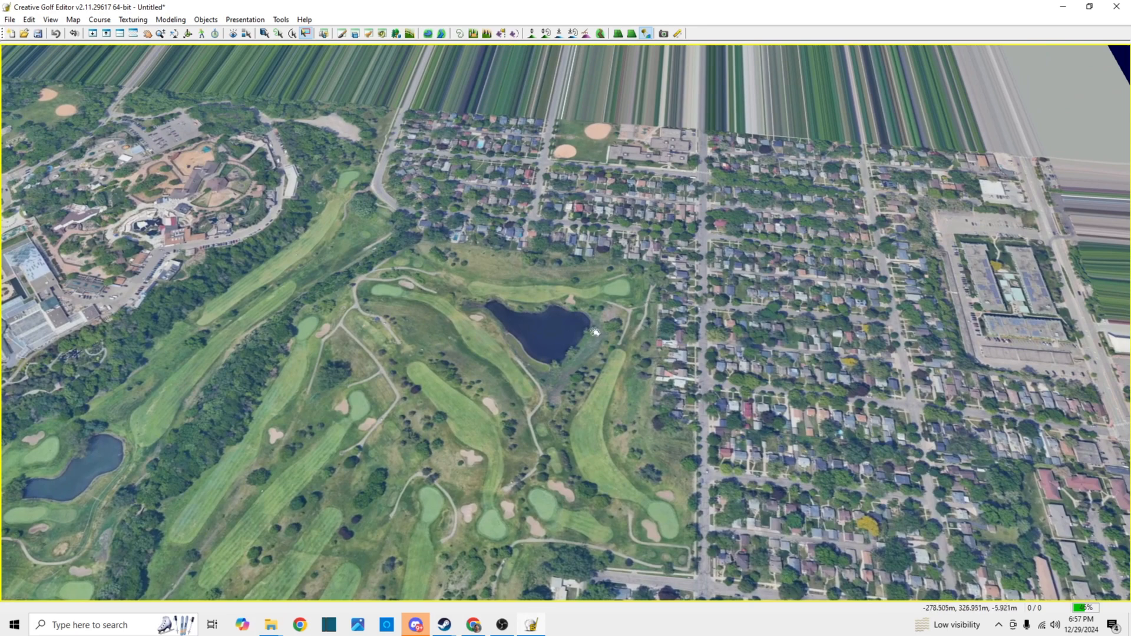
drag(594, 333, 718, 262)
drag(525, 341, 687, 252)
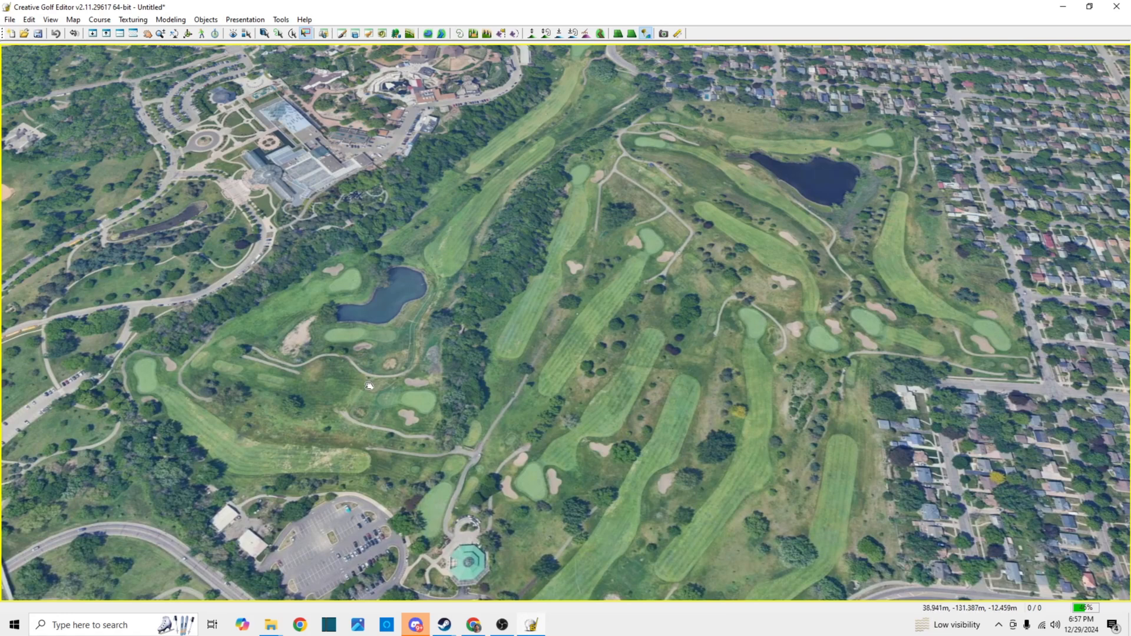
Toggle the satellite image off and on to compare the bare terrain with the overlay
key(m)
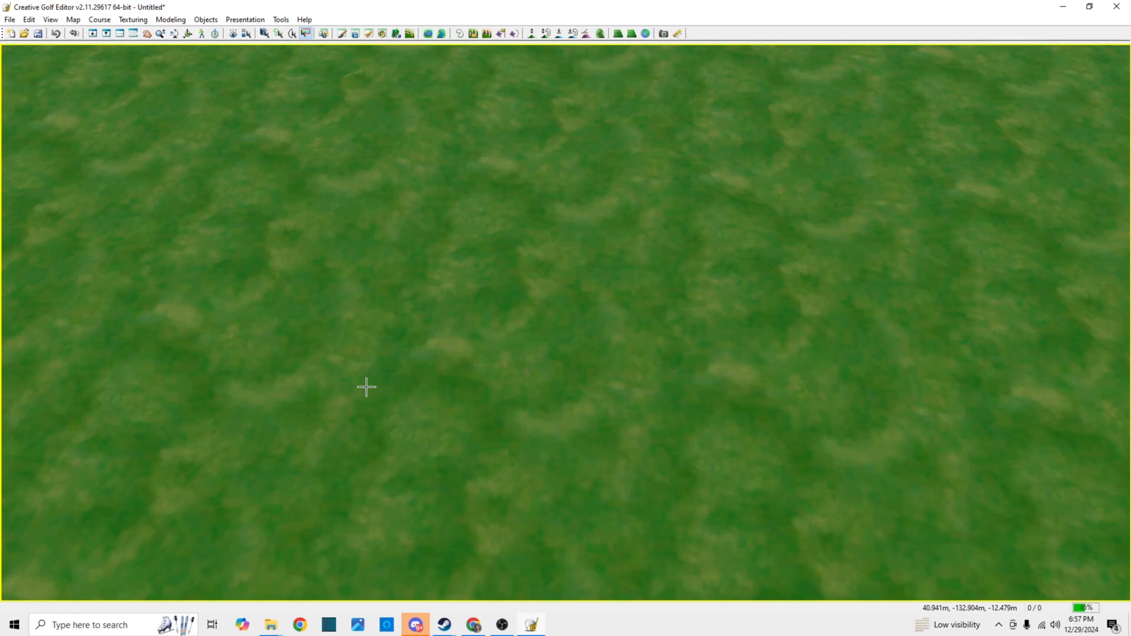
key(m)
key(m)
key(m)
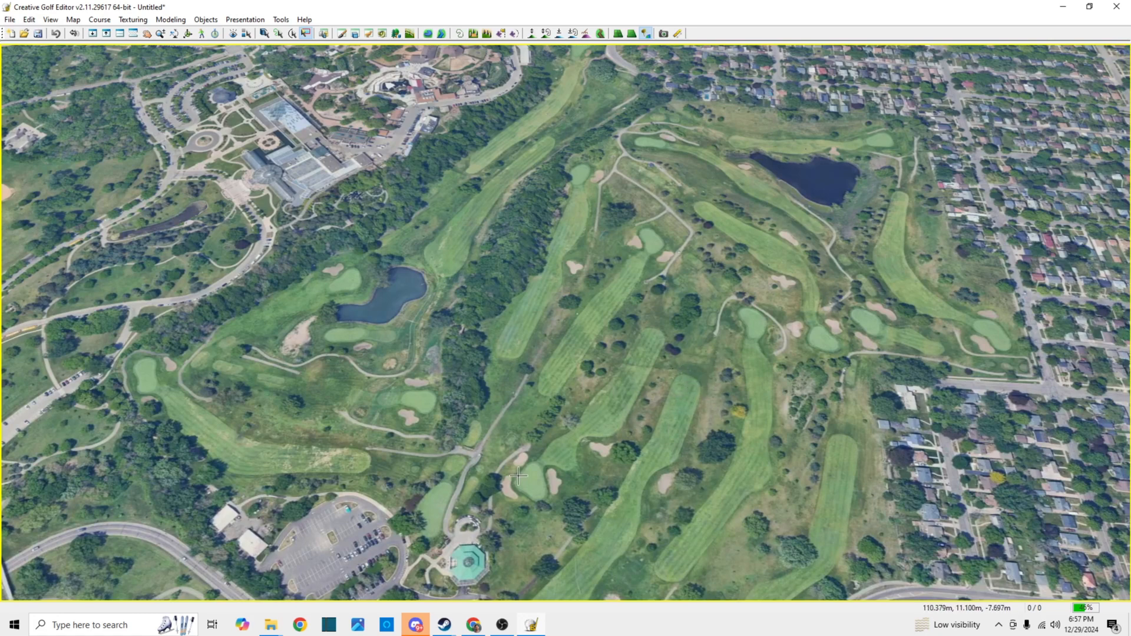
View the whole course and its surroundings from an oblique angle, and switch to the top view
drag(553, 482, 664, 308)
drag(543, 379, 618, 349)
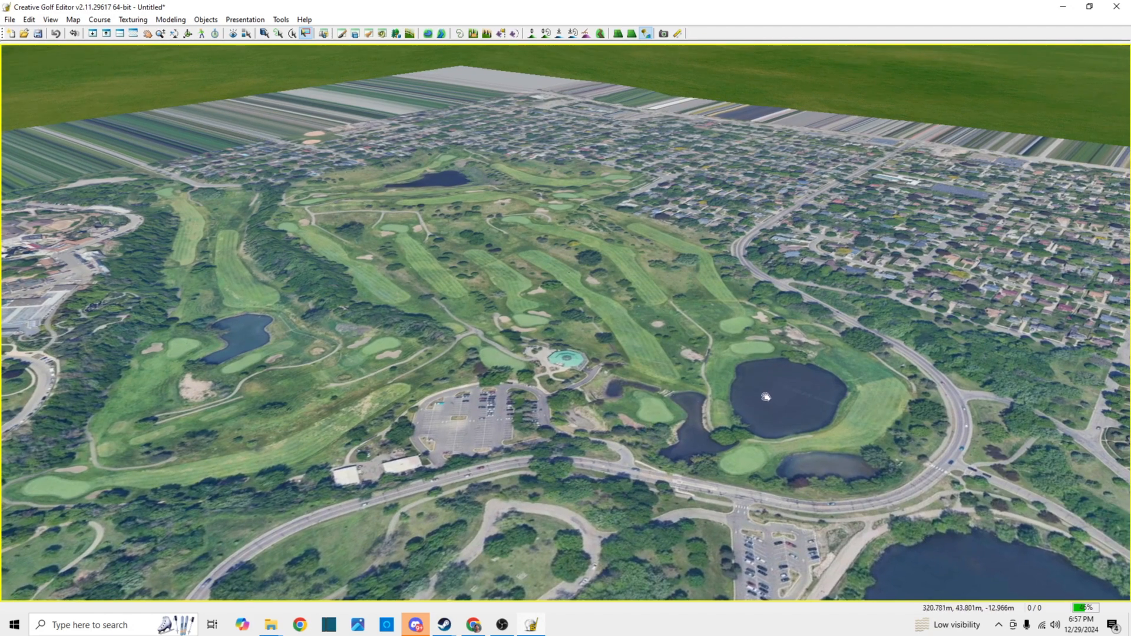
drag(765, 397, 604, 378)
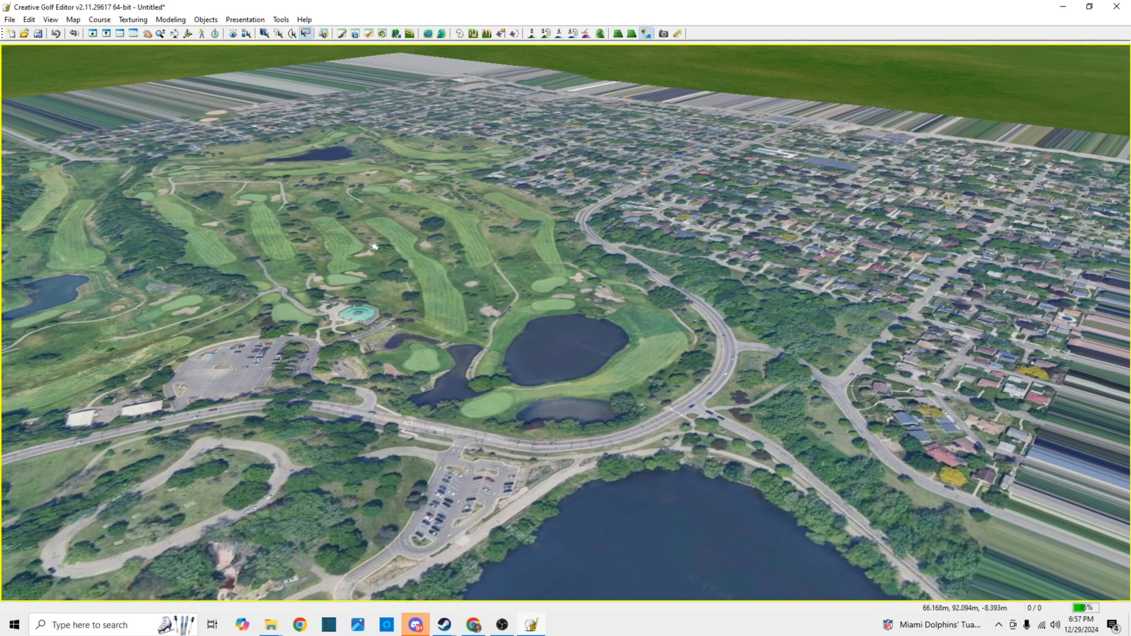
click(51, 20)
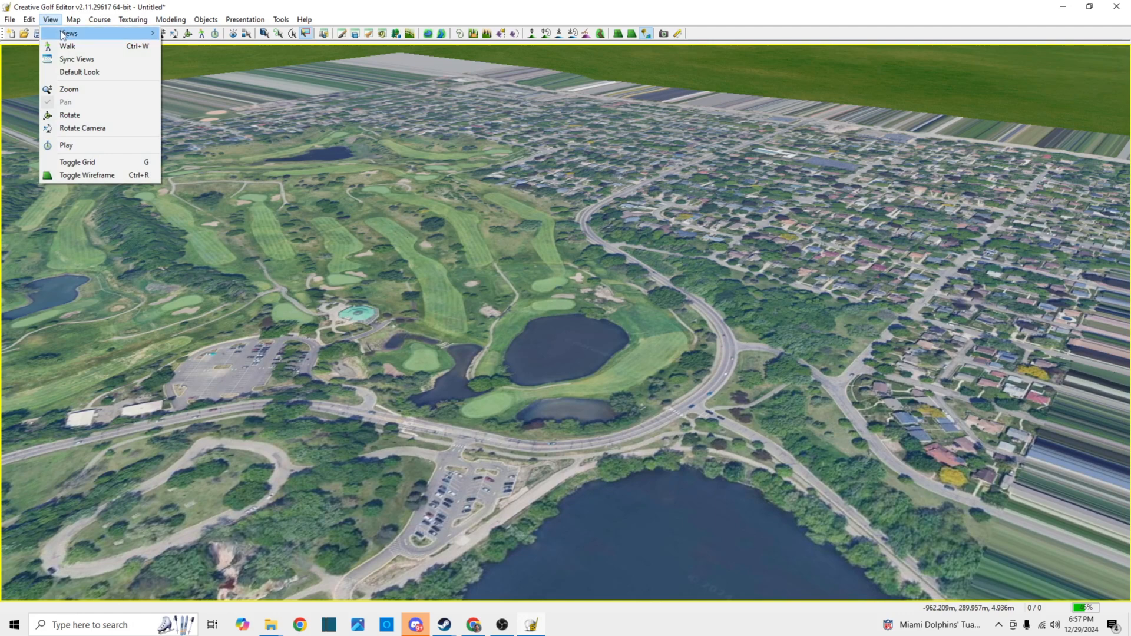
mouse_move(63, 37)
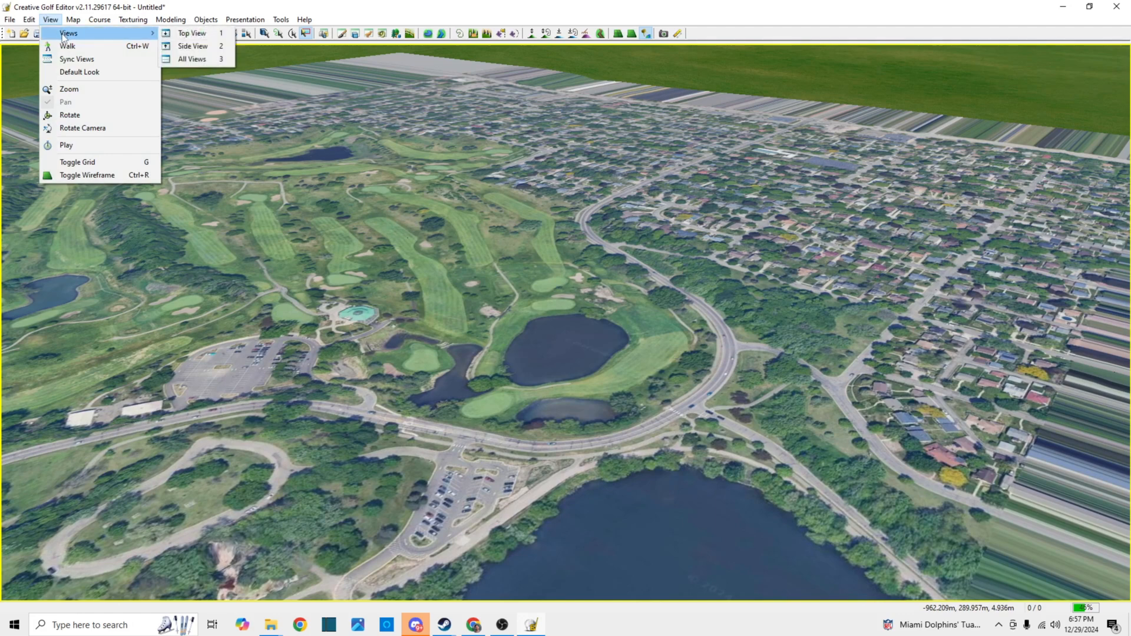
click(197, 37)
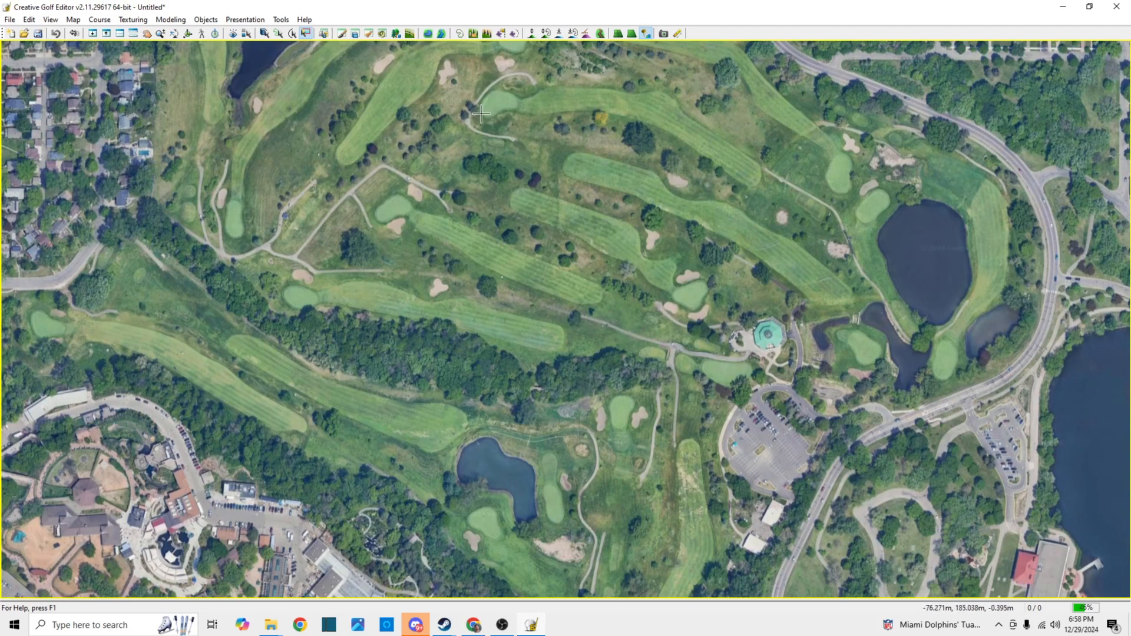
Draw a small closed material curve on a fairway near the middle of the course, using the Green material, and accept it
click(460, 34)
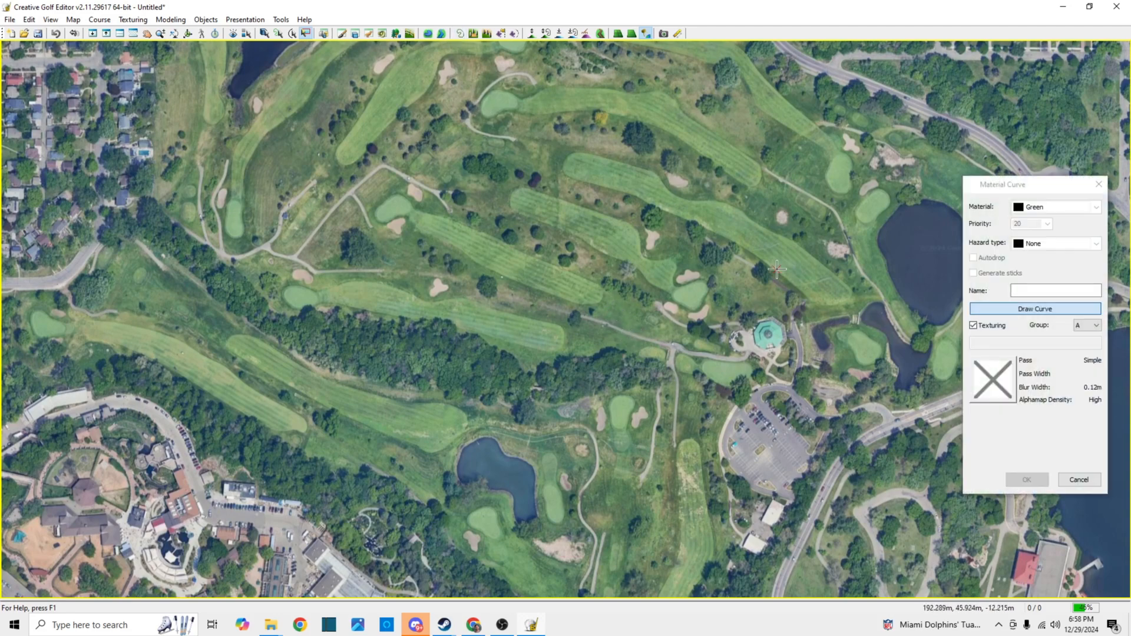
click(464, 258)
click(518, 284)
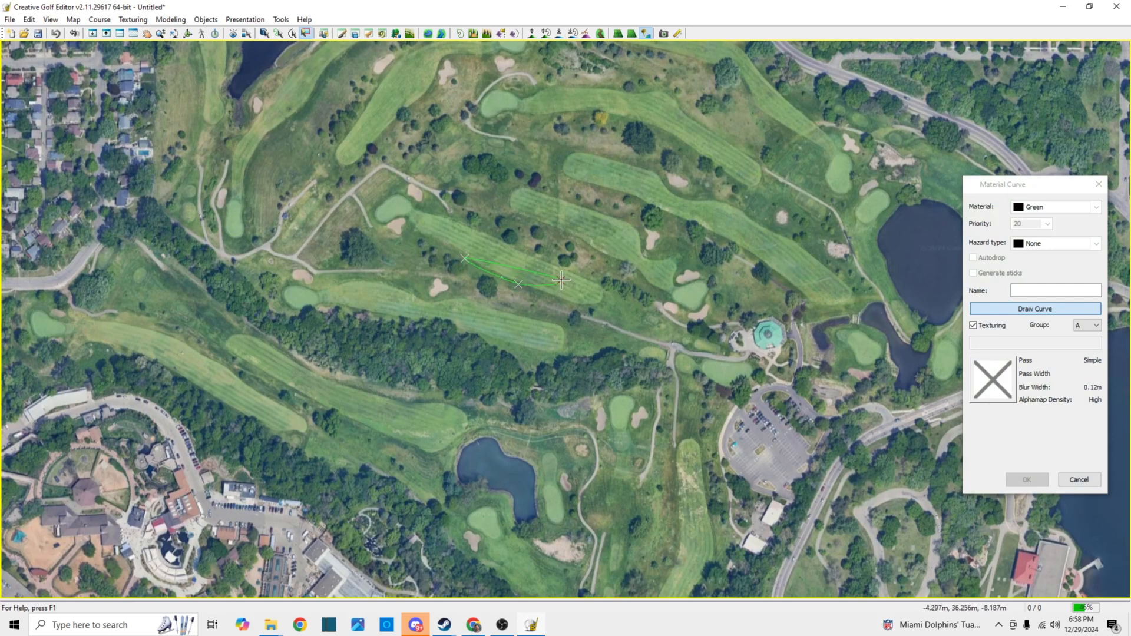
click(560, 281)
right_click(507, 253)
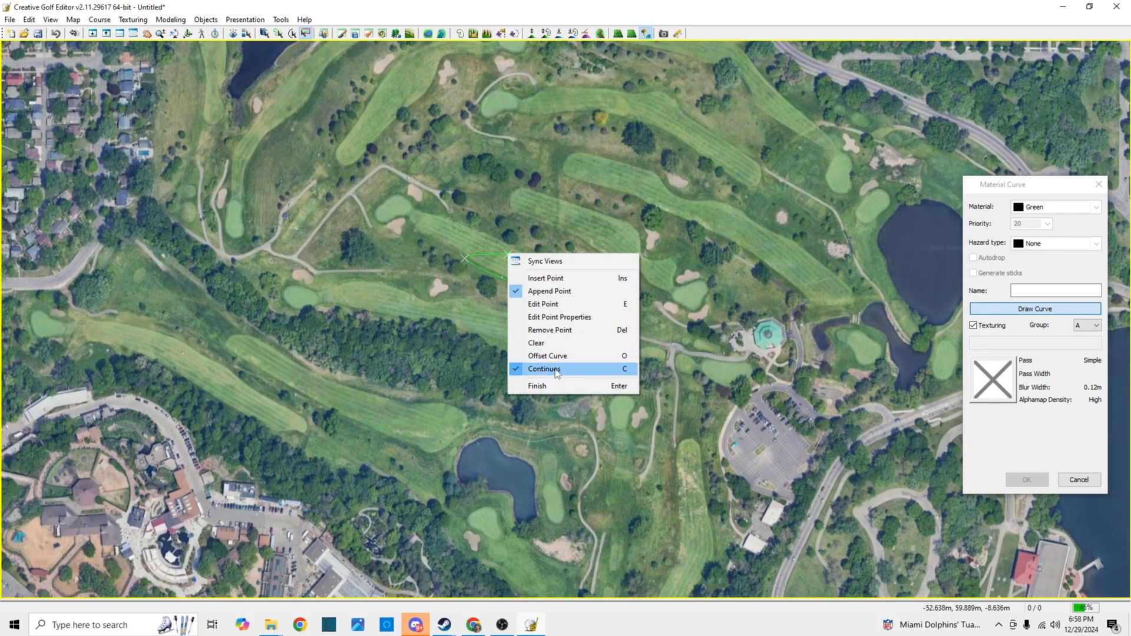
click(630, 384)
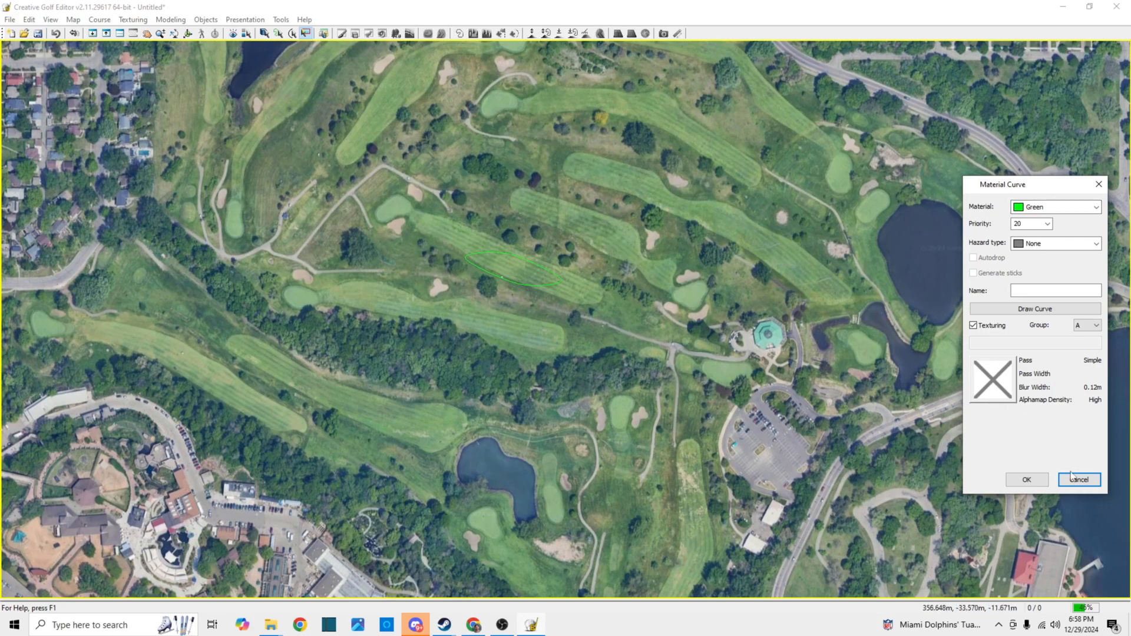
click(1037, 479)
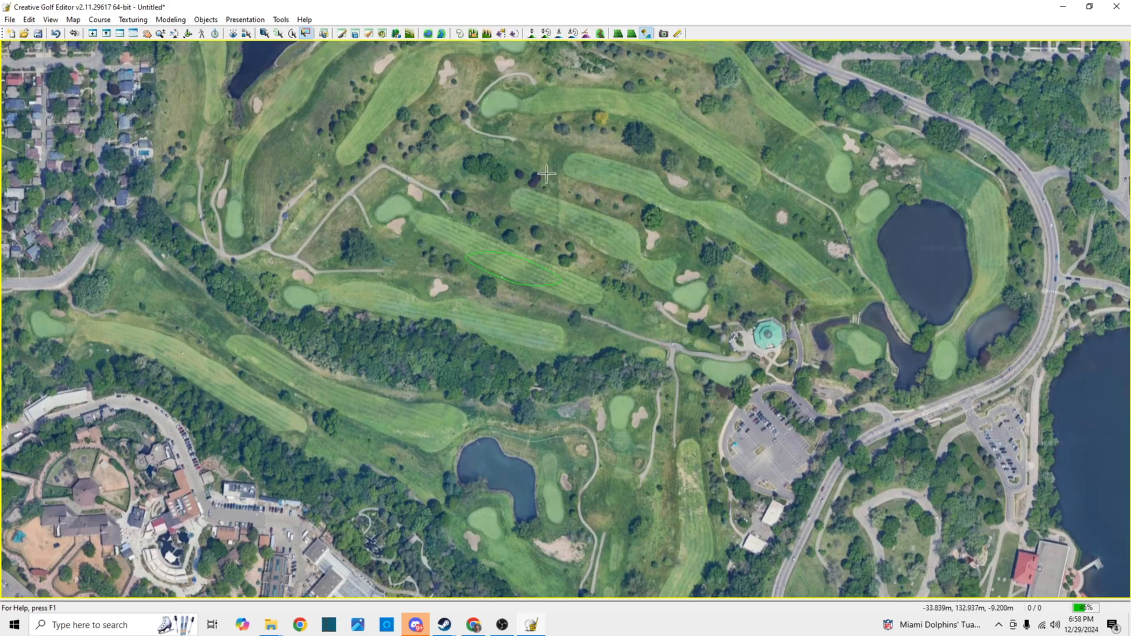
View the whole course and its surroundings from several oblique directions, and return to the top view
click(51, 20)
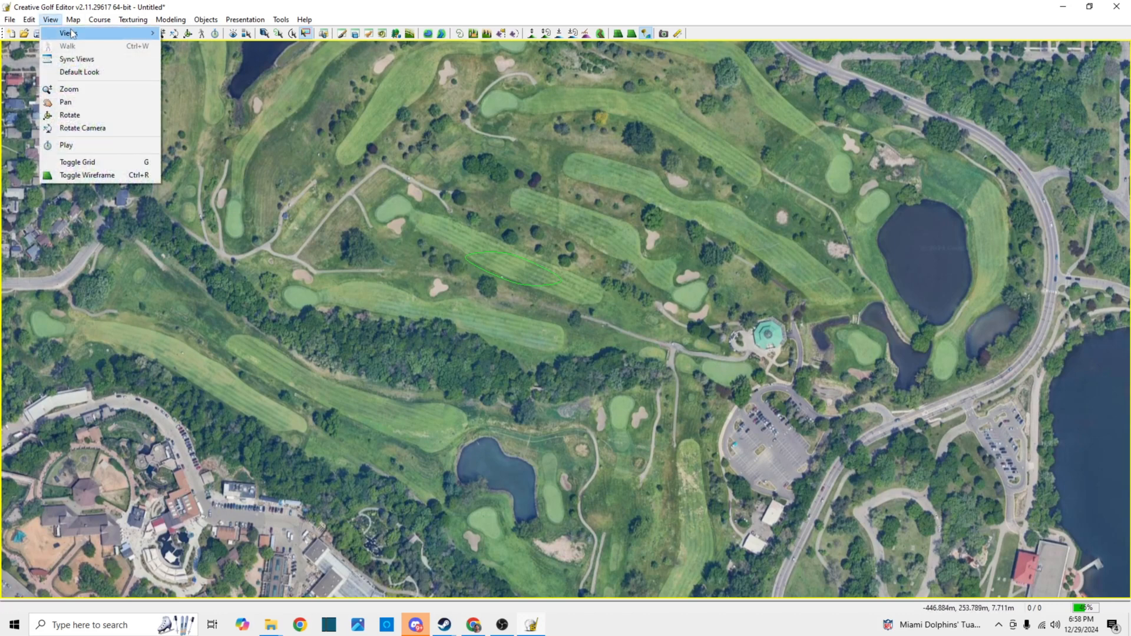
mouse_move(51, 20)
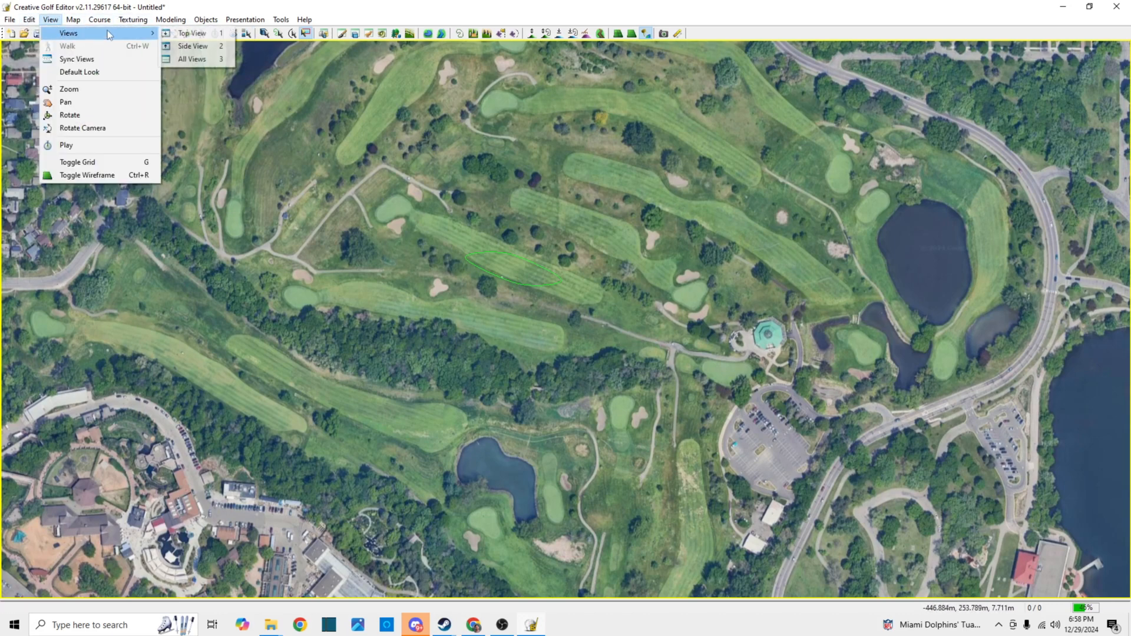
click(216, 47)
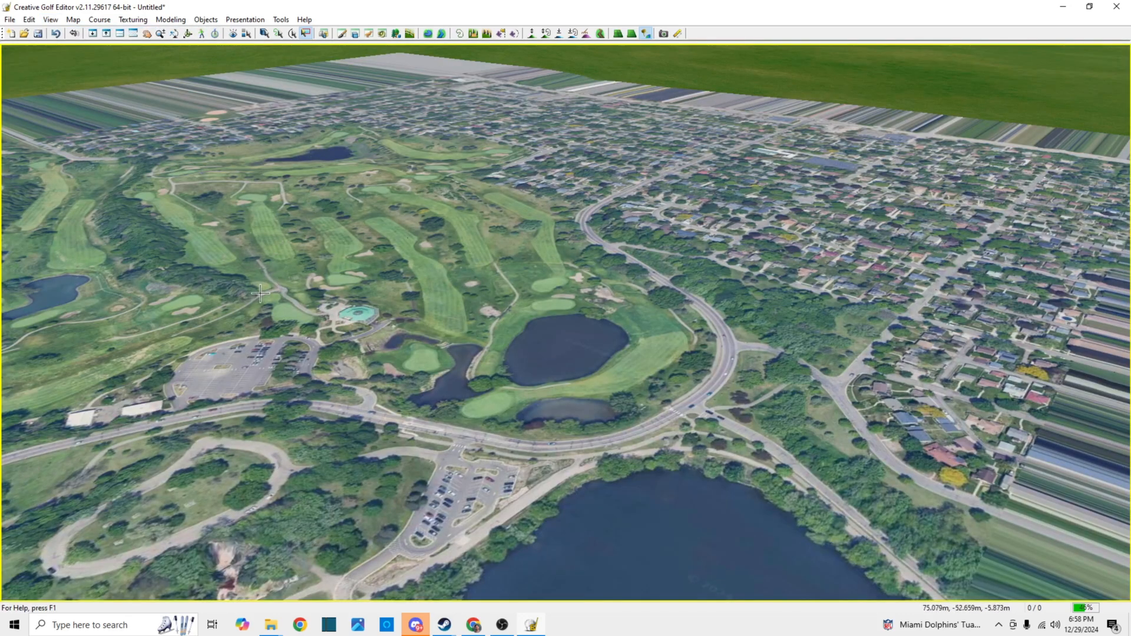
drag(320, 304, 839, 296)
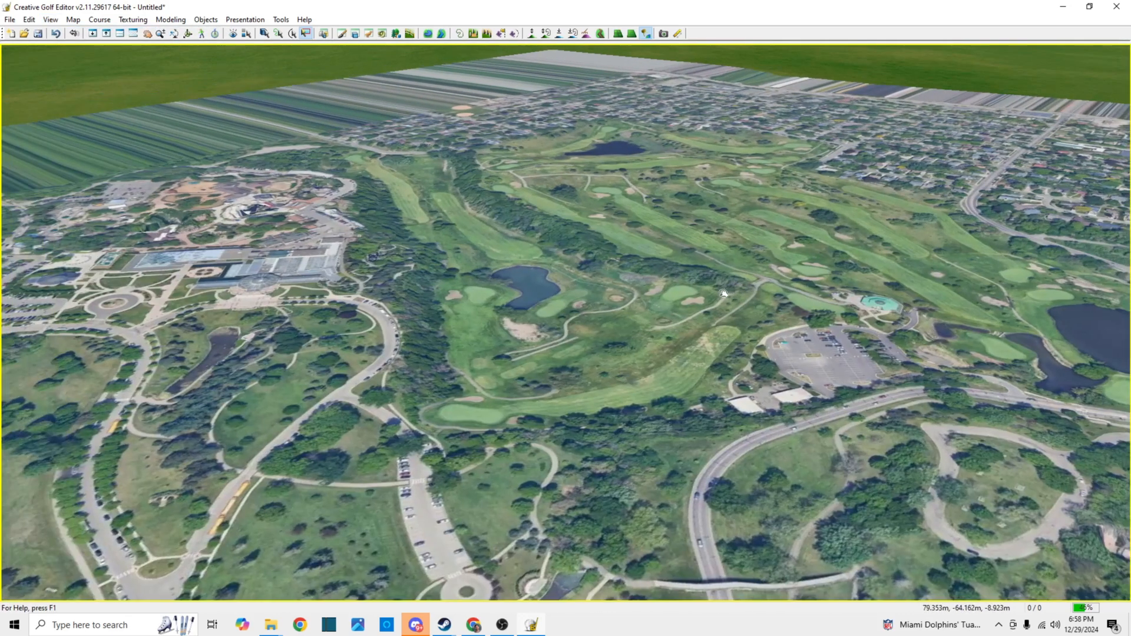
click(51, 20)
mouse_move(62, 34)
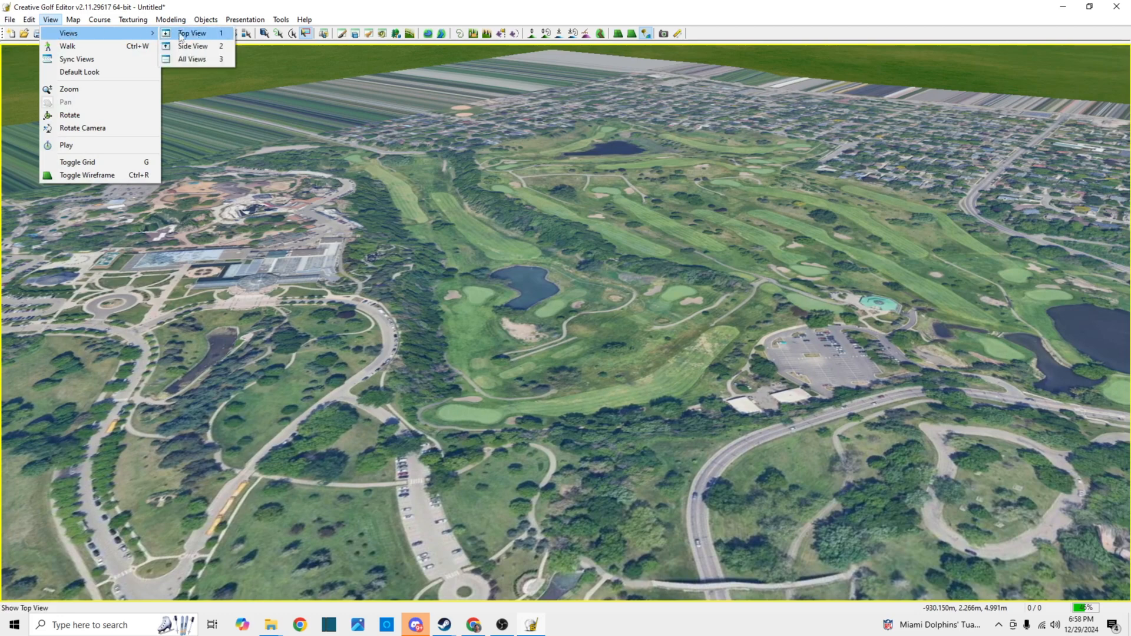
click(194, 34)
scroll(439, 259, up, 2)
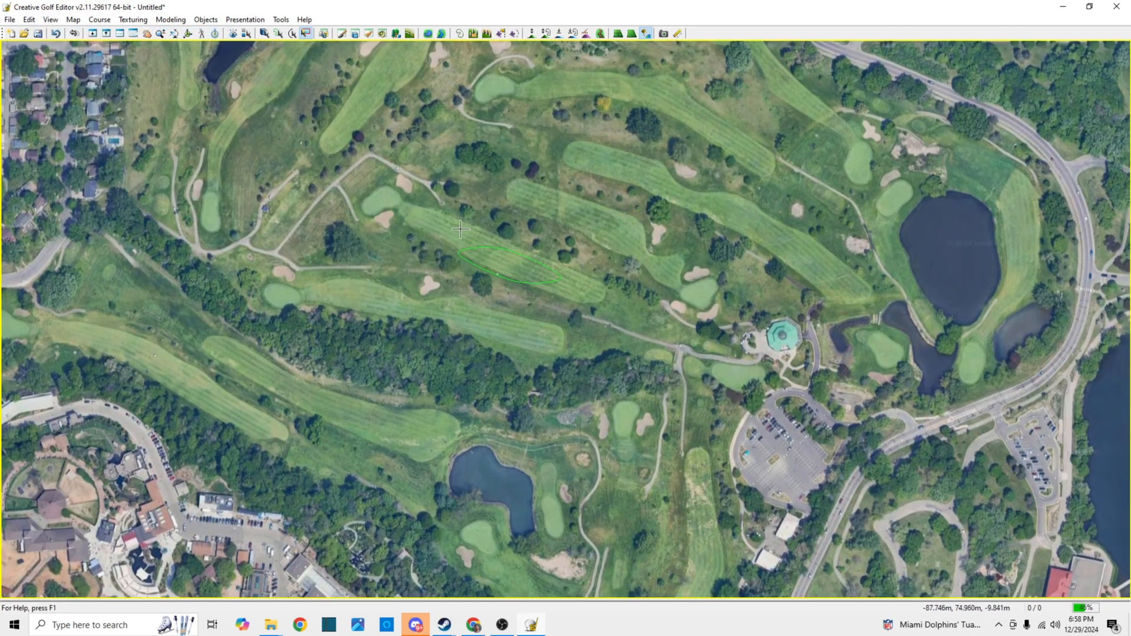
click(51, 20)
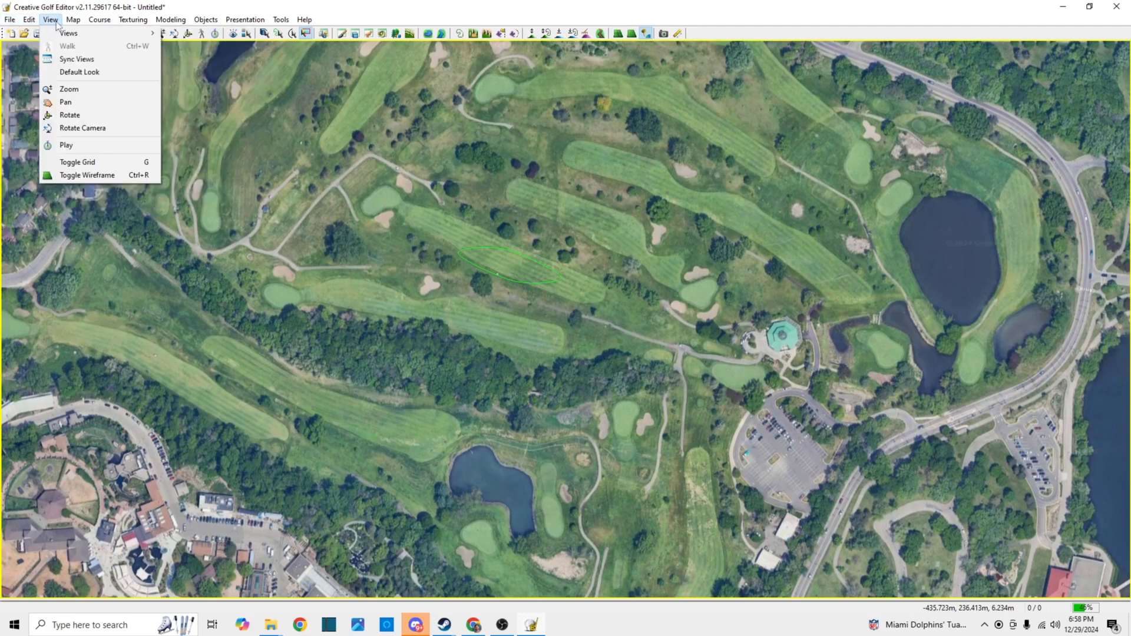
click(616, 237)
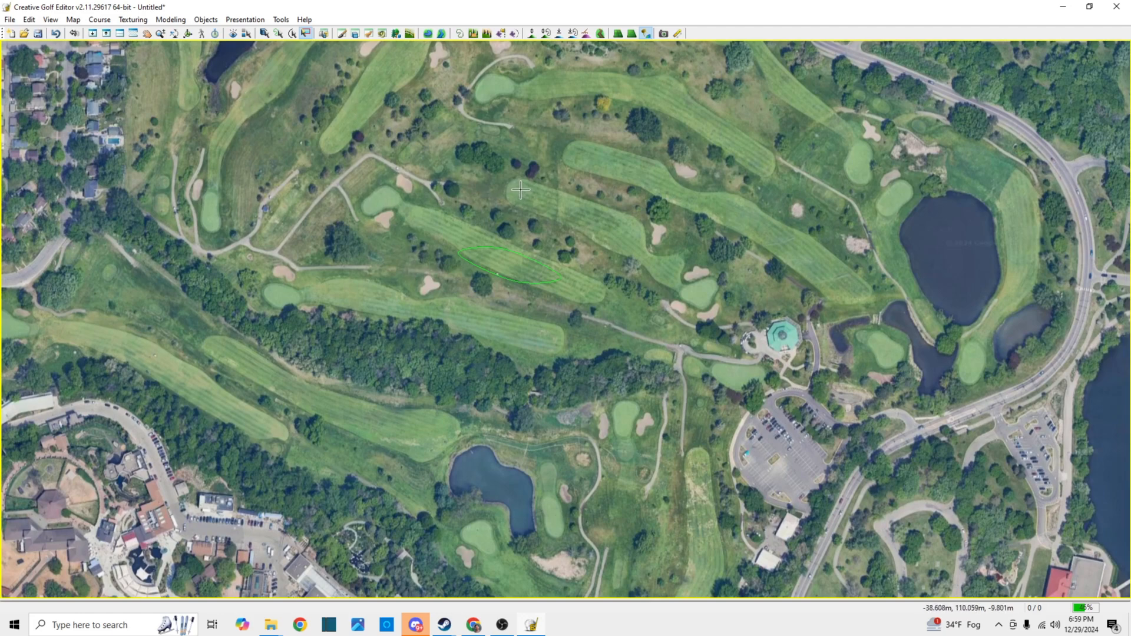
Draw a narrow rectangular strip with Offset Curve on the fairway above the Green curve, set its material to Asphalt, and accept it
click(462, 34)
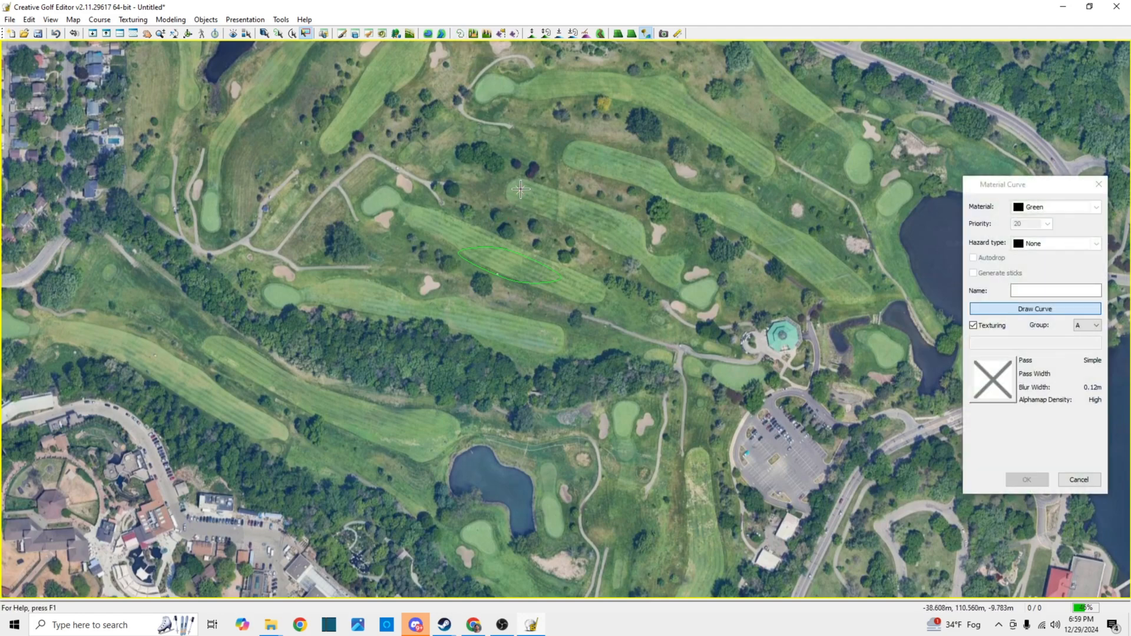
click(589, 194)
right_click(574, 194)
click(606, 286)
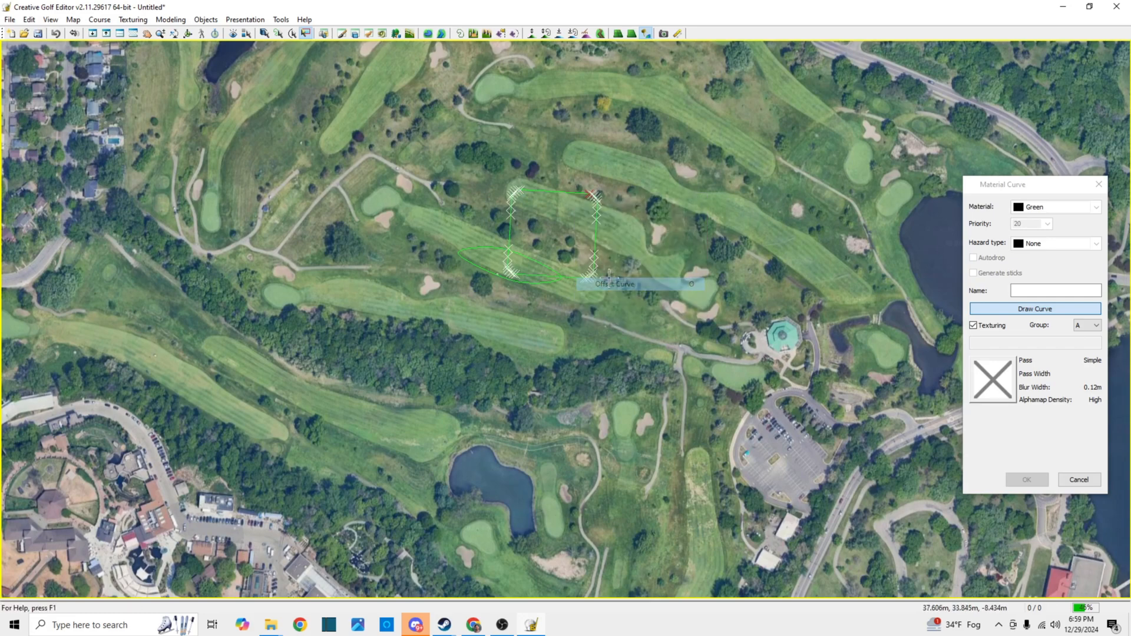
click(519, 190)
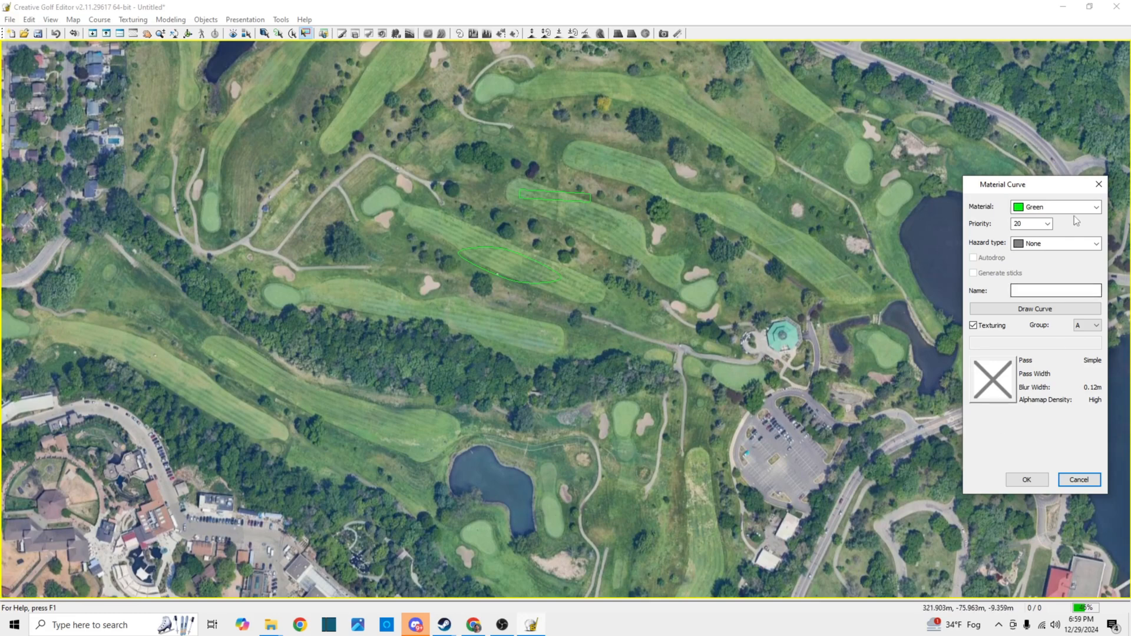
click(1095, 208)
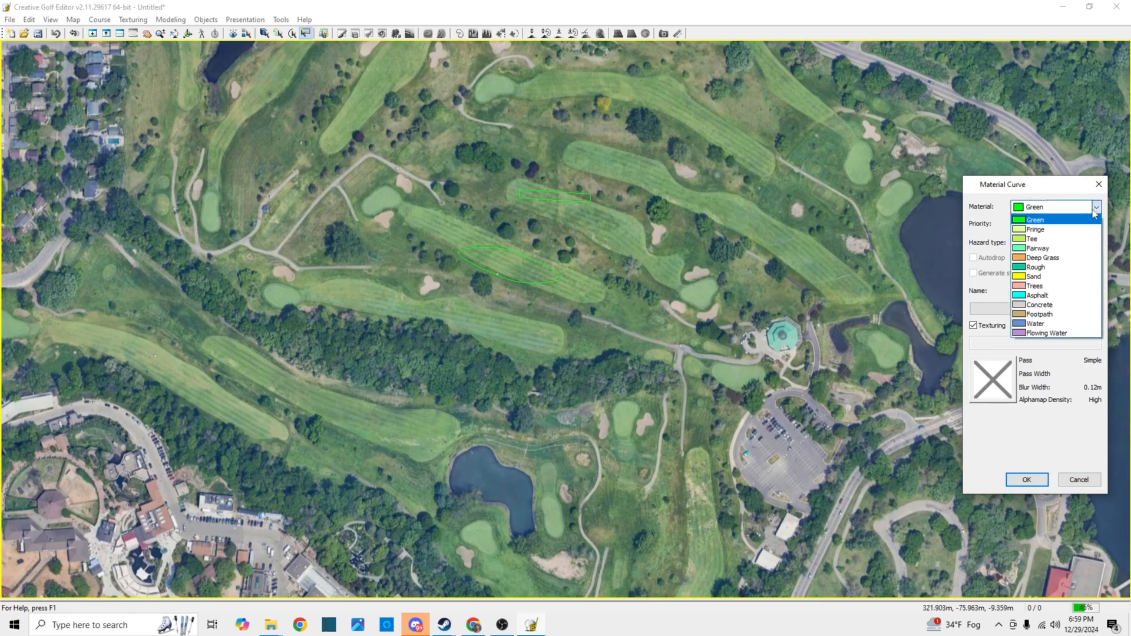
click(1049, 297)
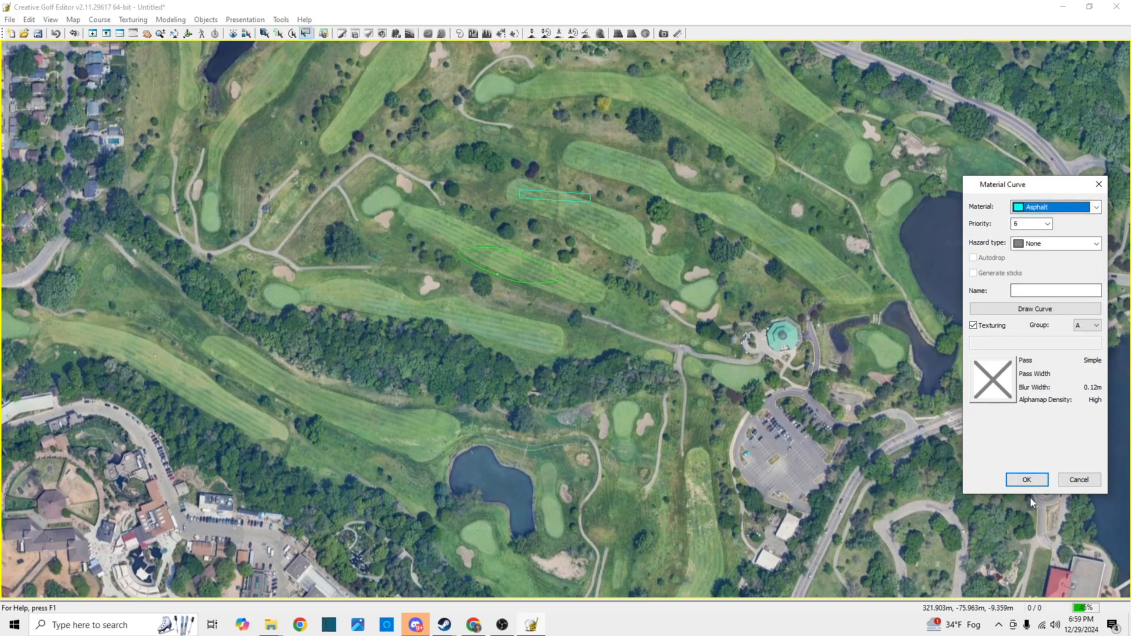
click(1028, 479)
click(561, 199)
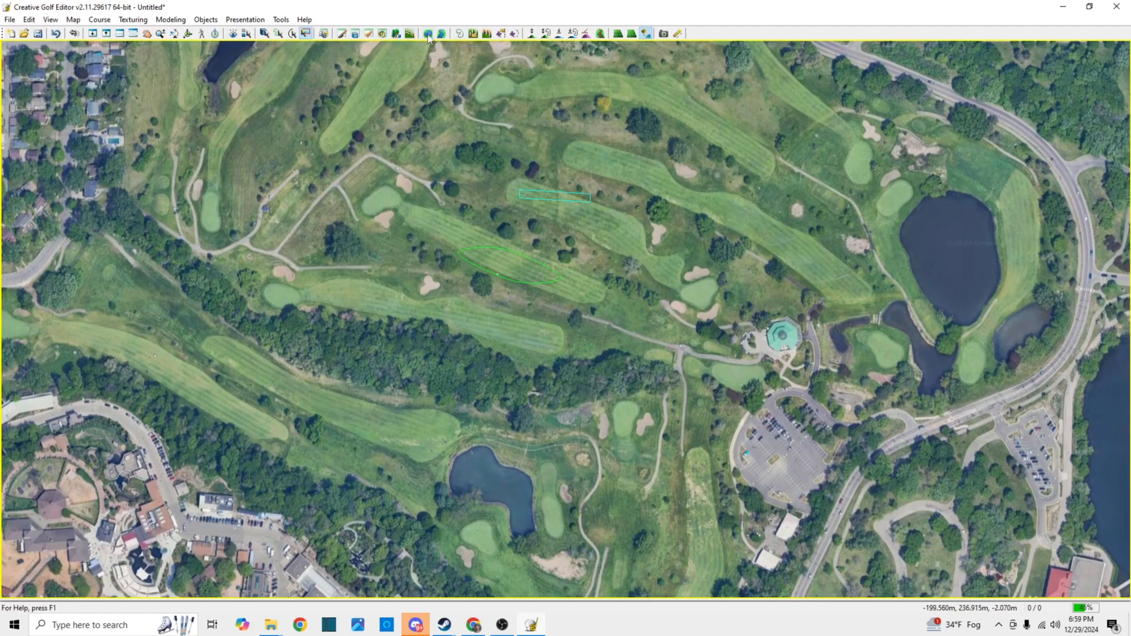
Assign the Gravel 007 library texture to the Asphalt material in the Texture Manager and apply the texturing rebuild
click(140, 21)
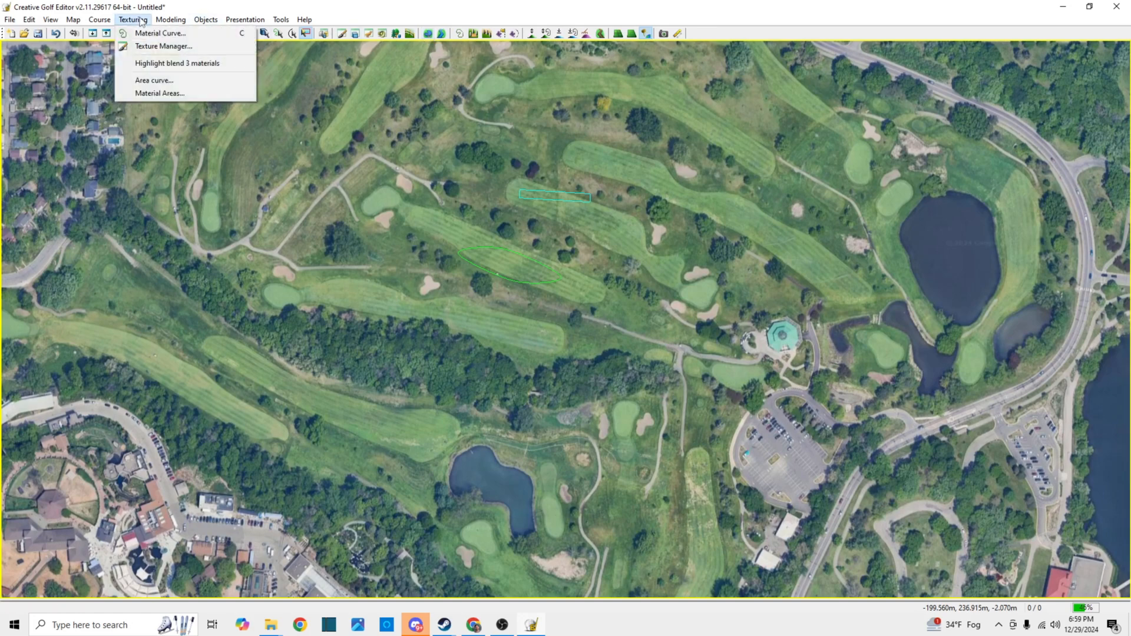
click(147, 34)
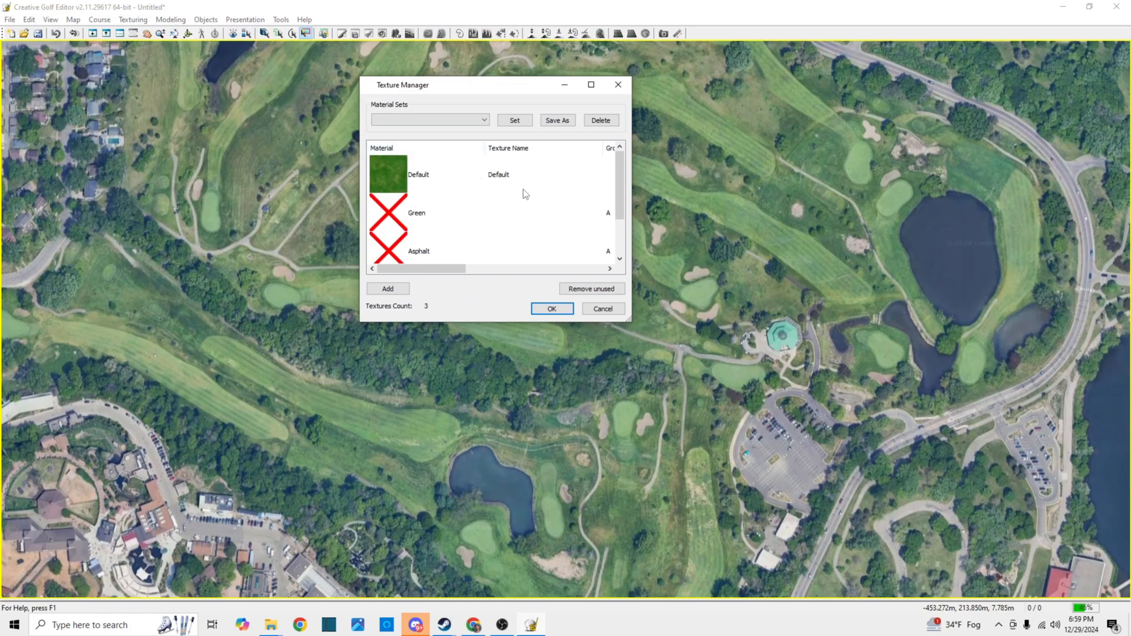
scroll(524, 197, down, 1)
click(390, 217)
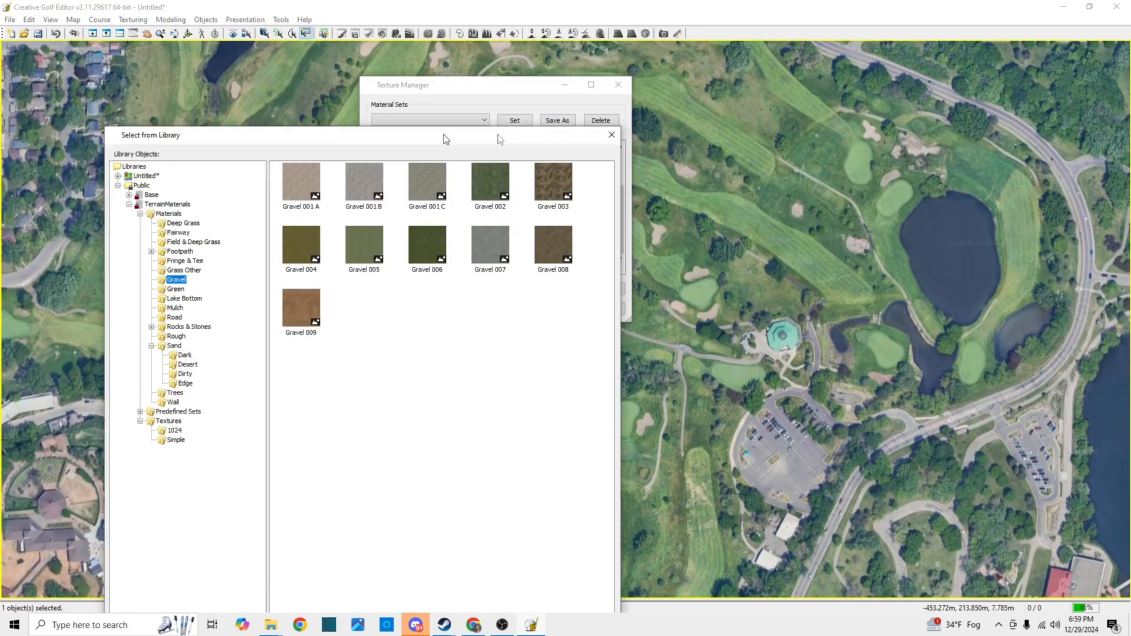
drag(497, 135, 754, 135)
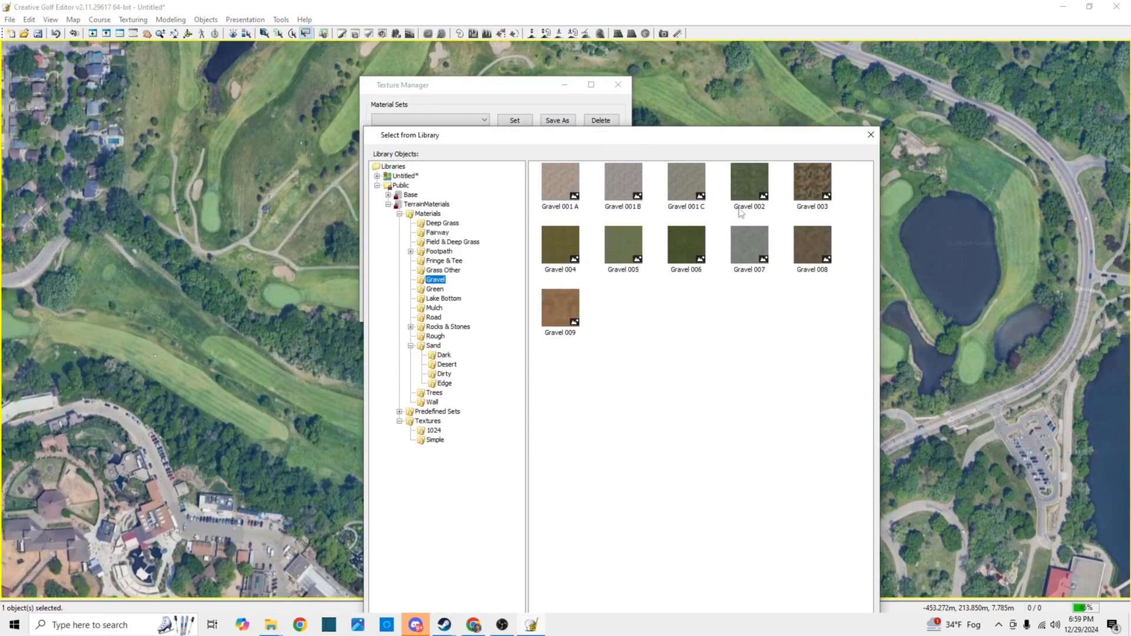
double_click(751, 242)
click(538, 311)
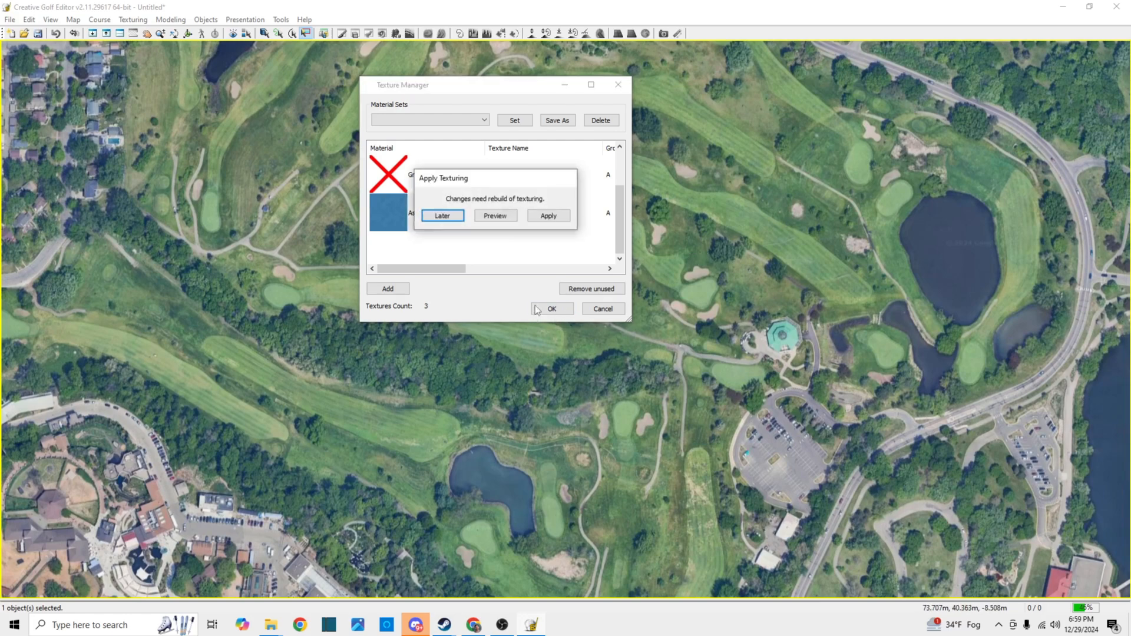
click(549, 215)
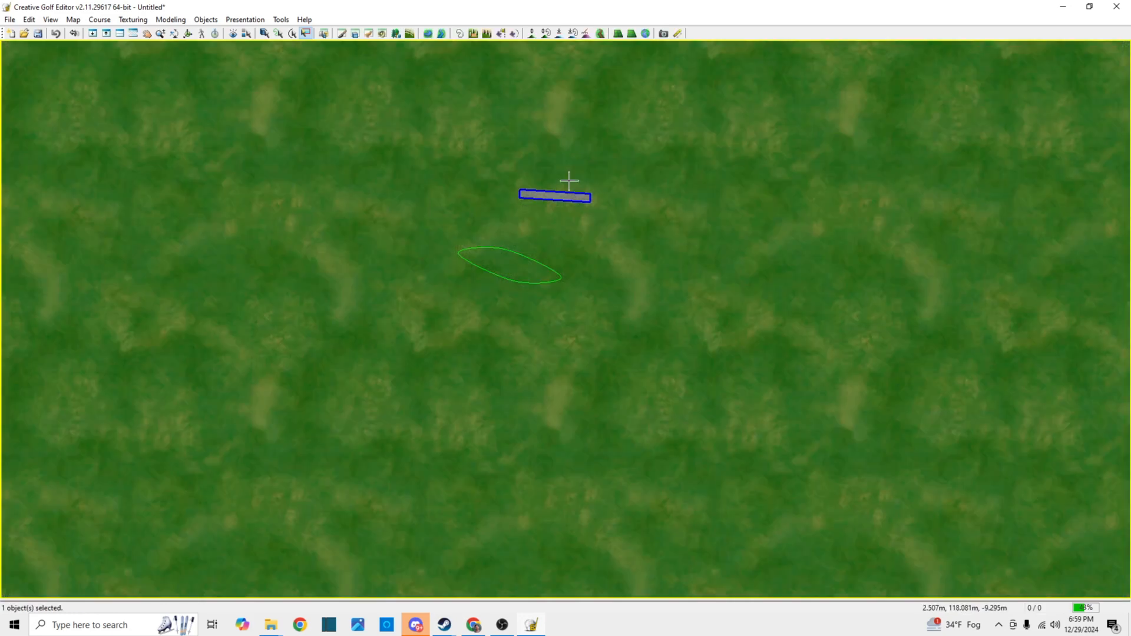
Examine the textured asphalt strip up close in the top view
scroll(569, 181, up, 3)
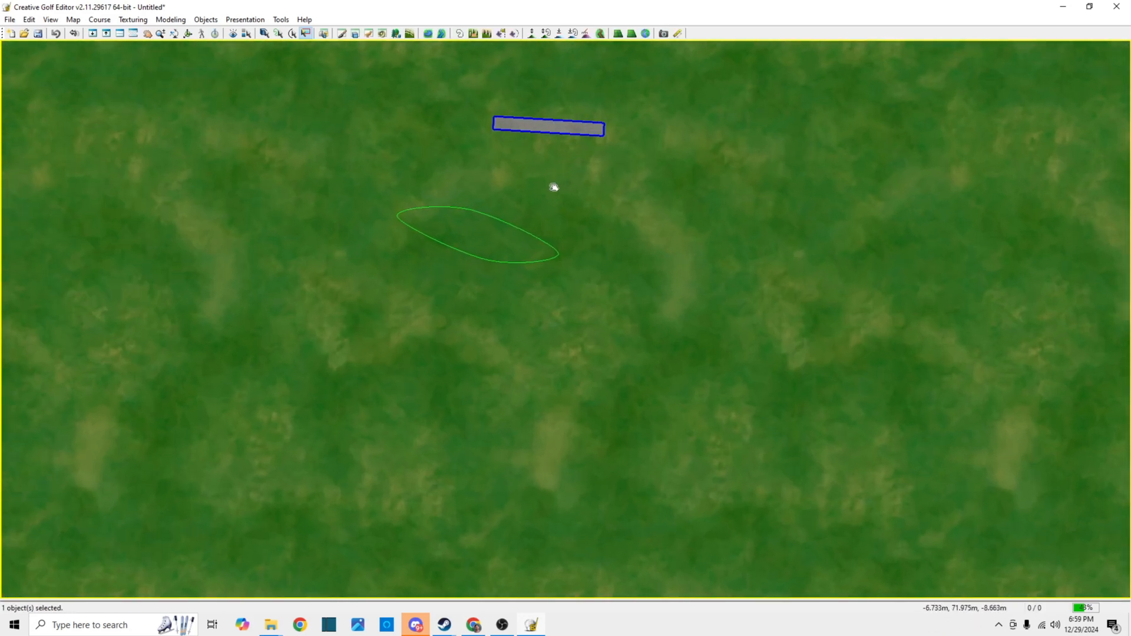
drag(553, 184, 521, 396)
scroll(500, 328, up, 5)
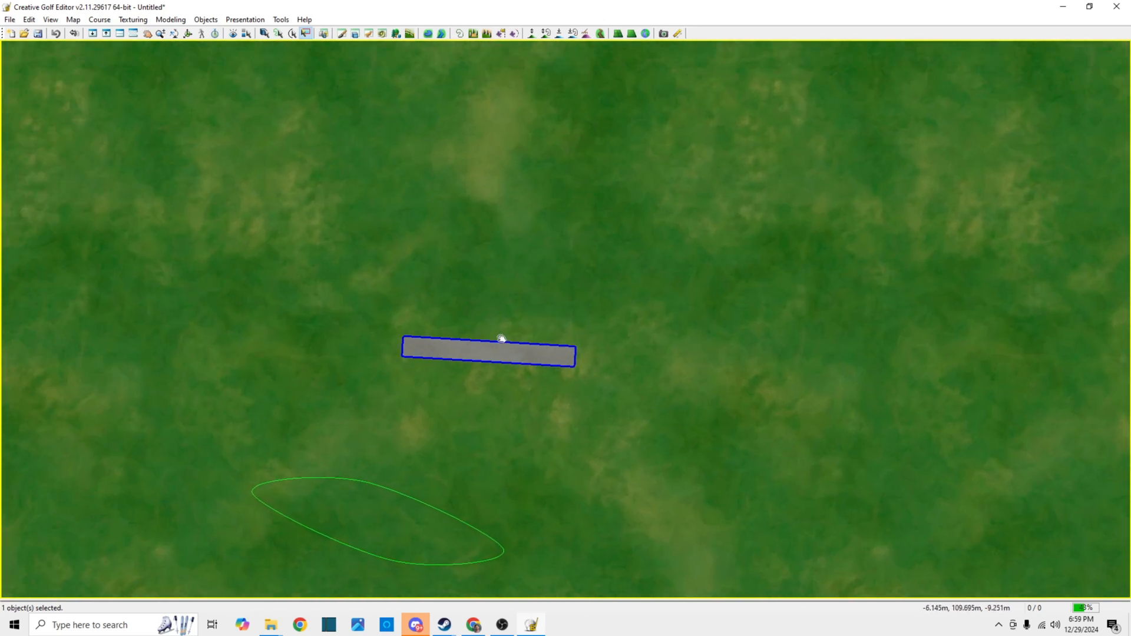
drag(498, 340, 515, 270)
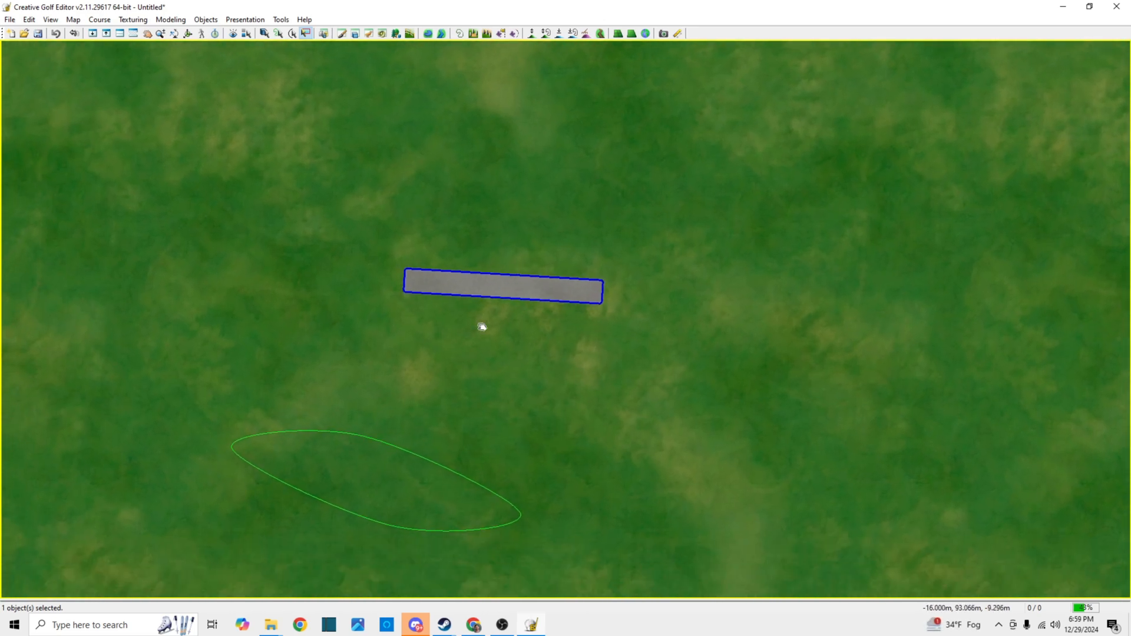
click(73, 20)
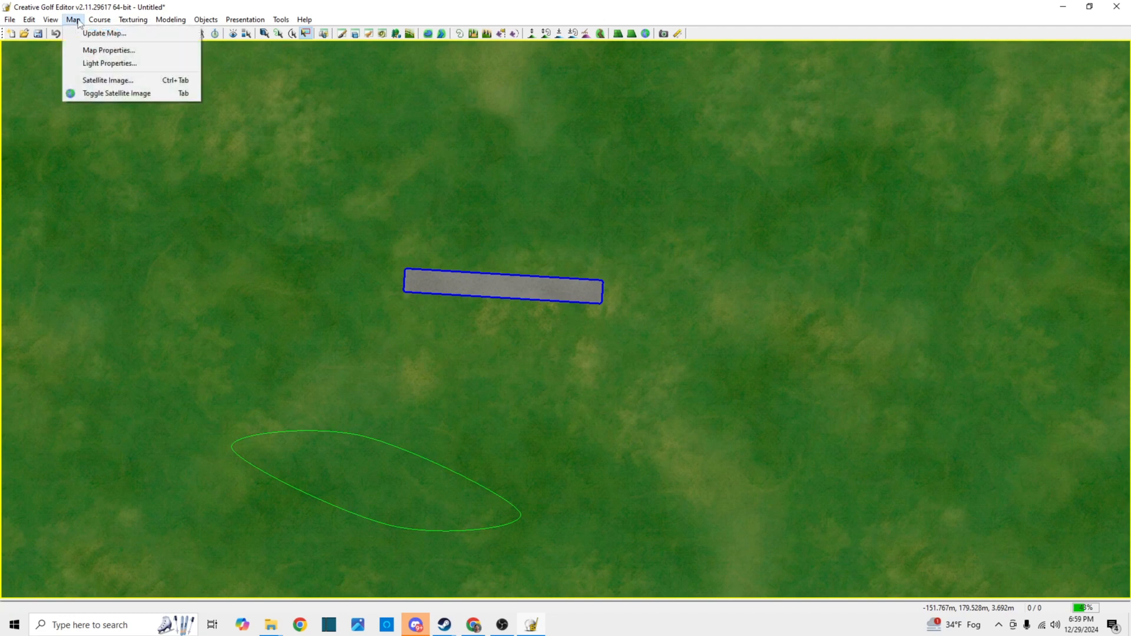
click(77, 21)
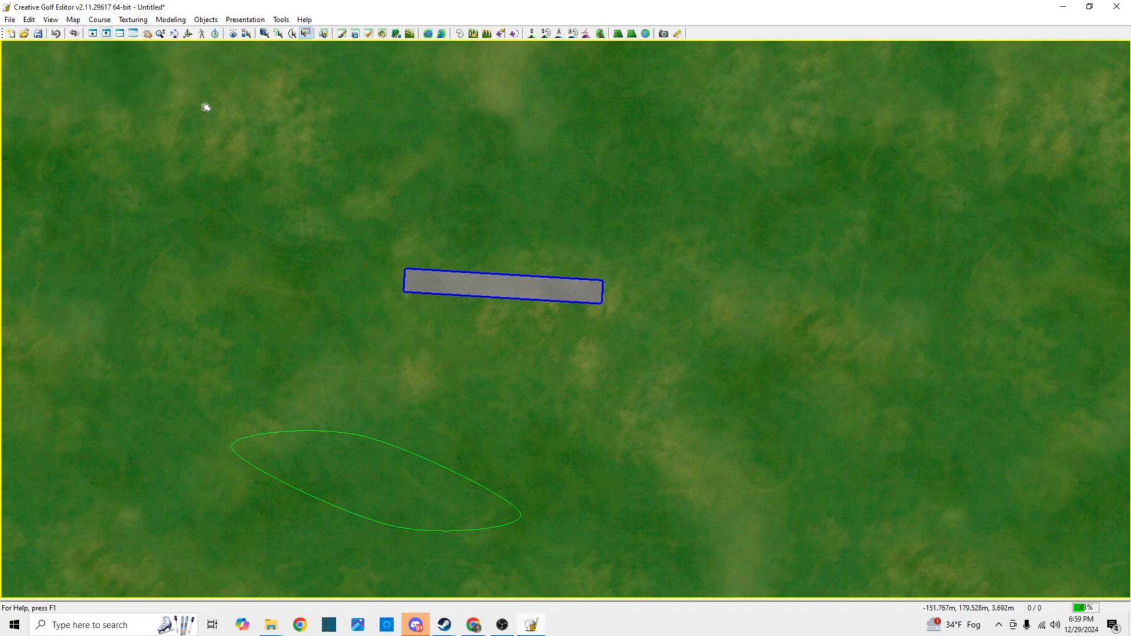
Draw a second narrow rectangular Asphalt strip with Offset Curve to the upper right of the textured one, and accept it
click(473, 34)
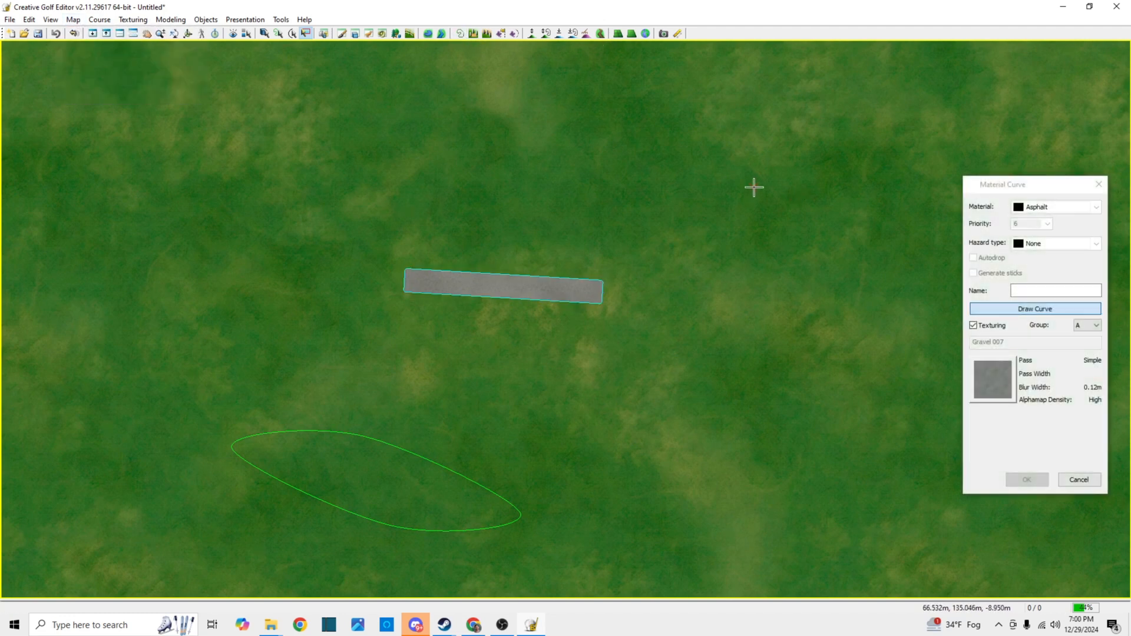
click(717, 201)
click(832, 188)
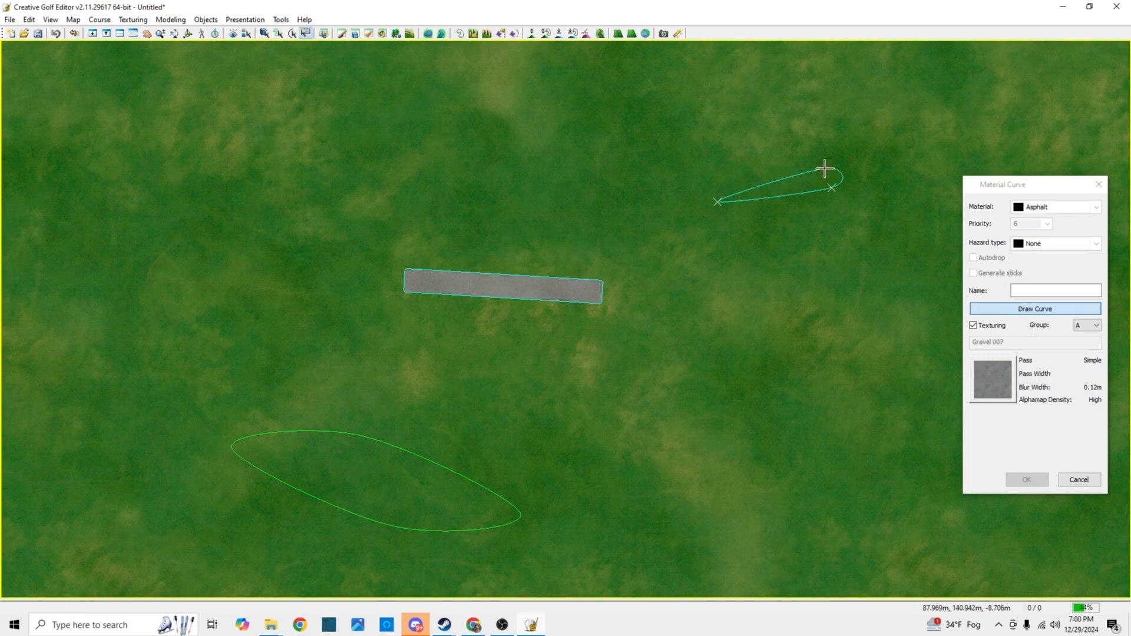
right_click(827, 190)
click(858, 282)
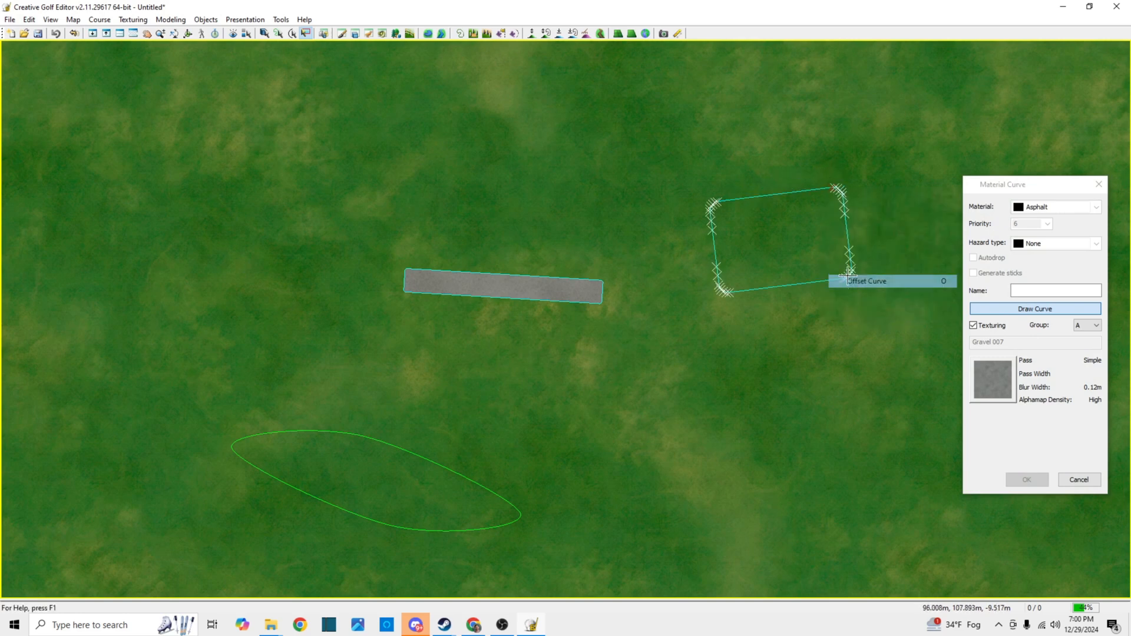
click(765, 171)
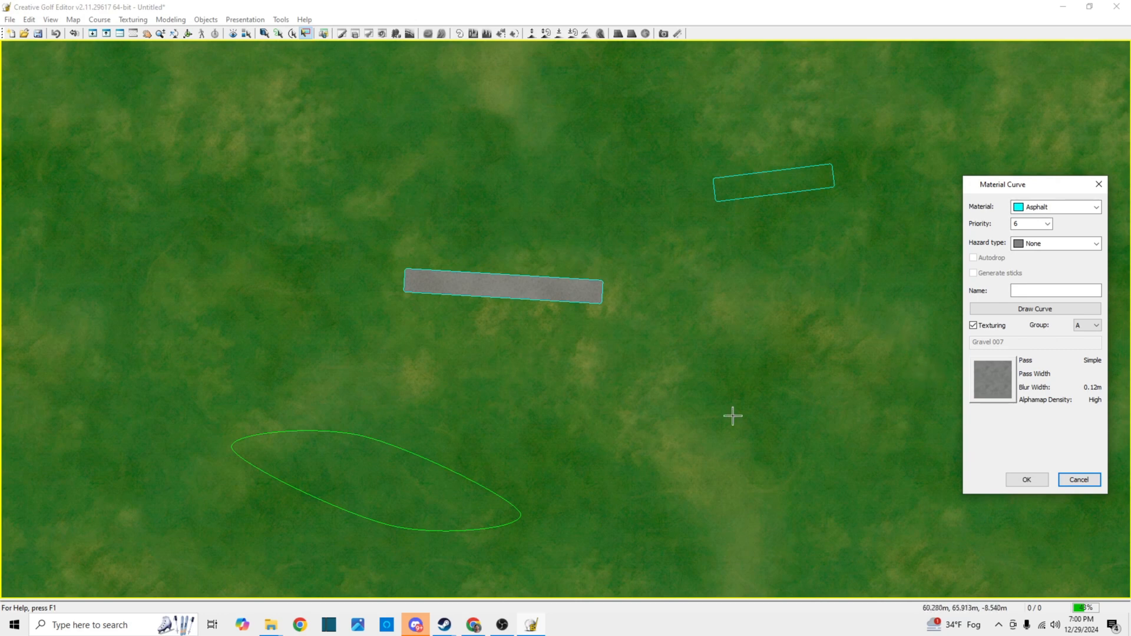
click(1026, 483)
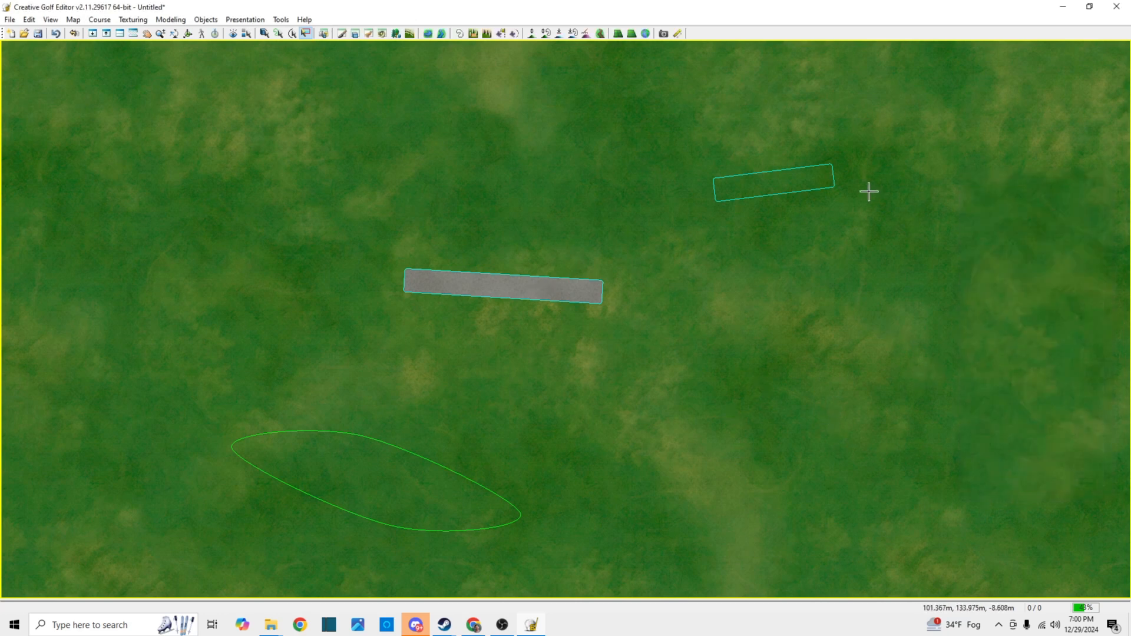
View the textured asphalt strip on the terrain from an oblique angle, and return to the top view
click(50, 20)
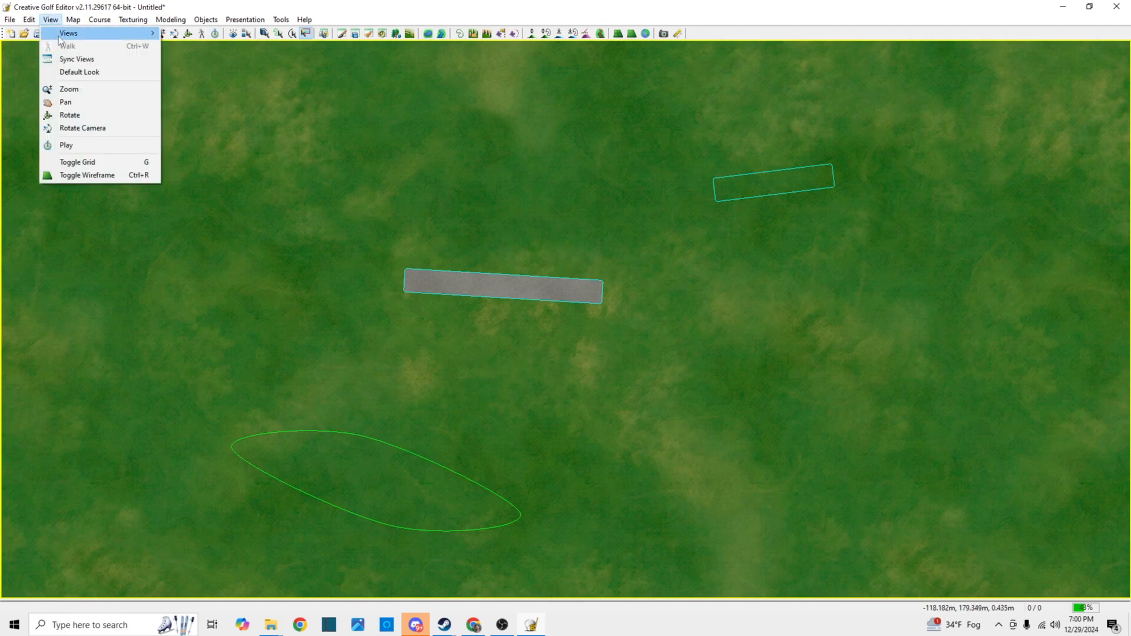
mouse_move(65, 33)
click(188, 46)
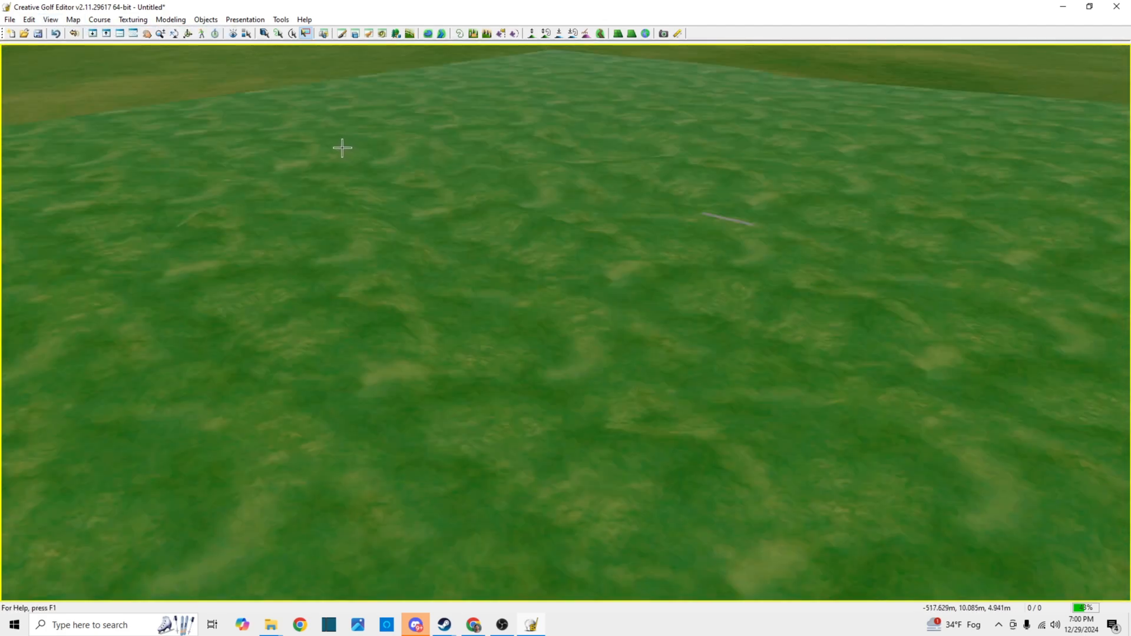
drag(745, 215, 451, 332)
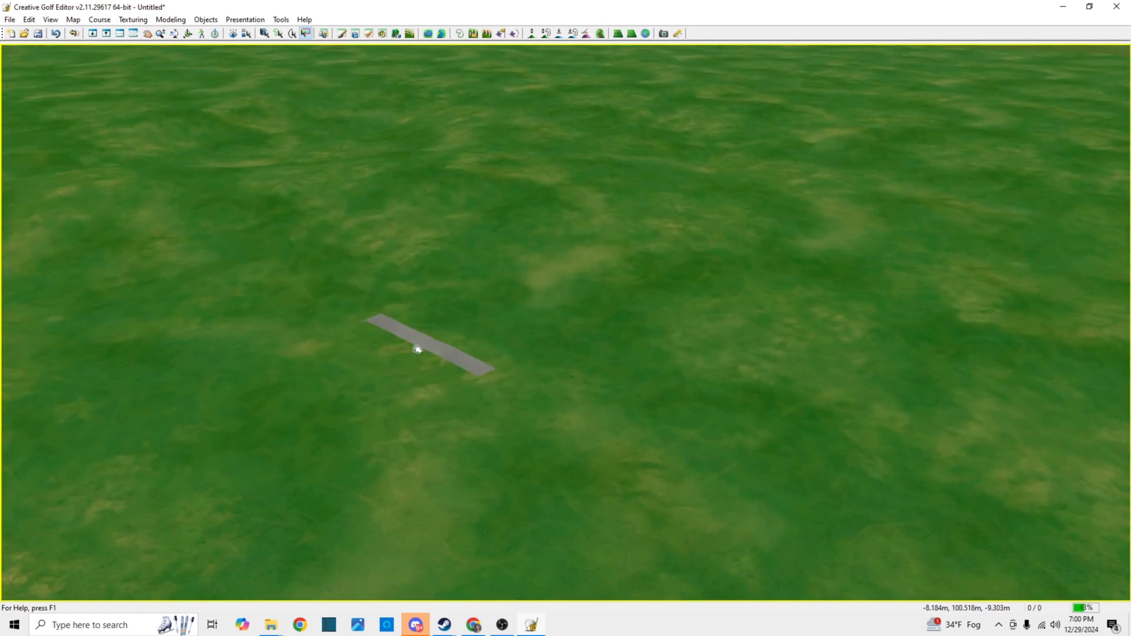
click(50, 19)
mouse_move(65, 33)
click(188, 35)
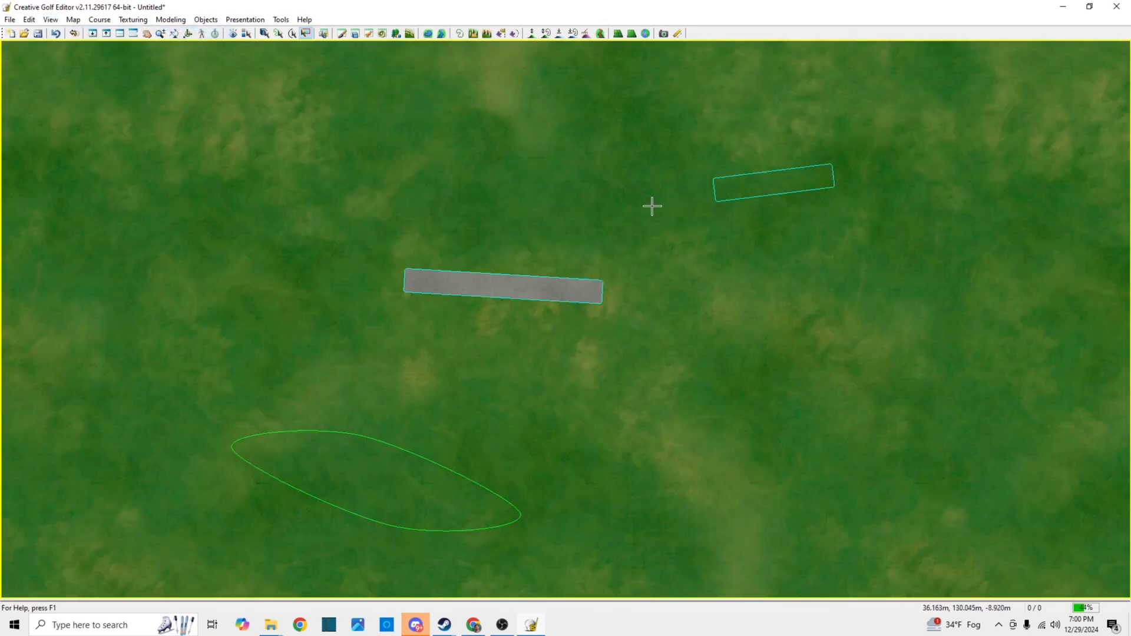
Update the map so the second Asphalt strip gets its texture and the terrain is rebuilt
click(73, 20)
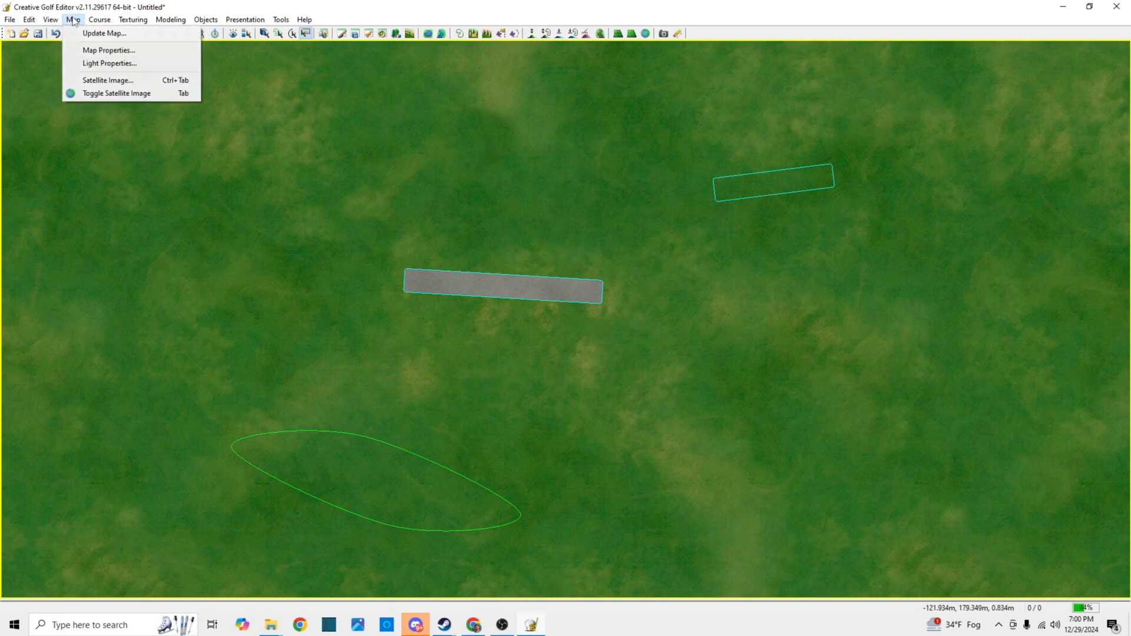
click(104, 34)
click(153, 136)
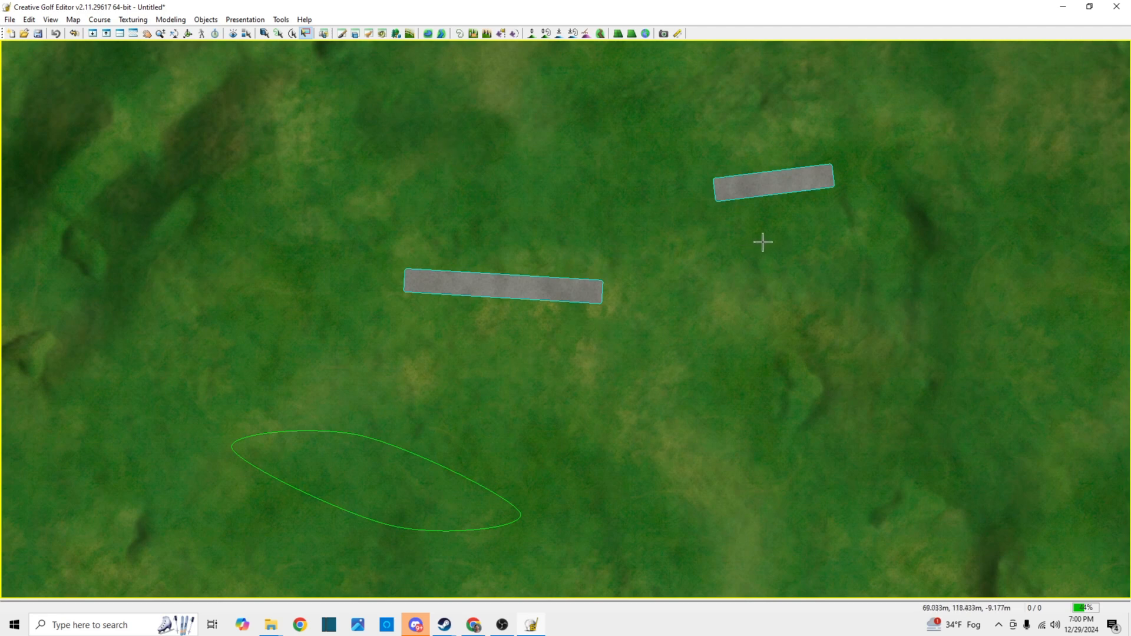
View both textured asphalt strips on the terrain in the perspective view, and return to the top view
scroll(795, 236, up, 1)
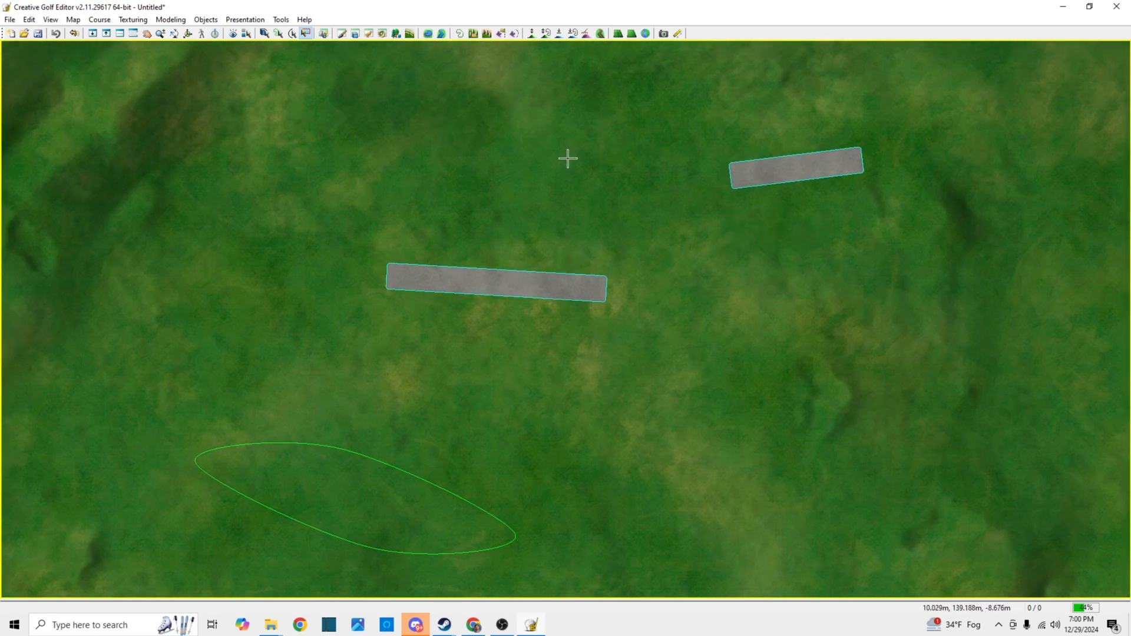
click(52, 22)
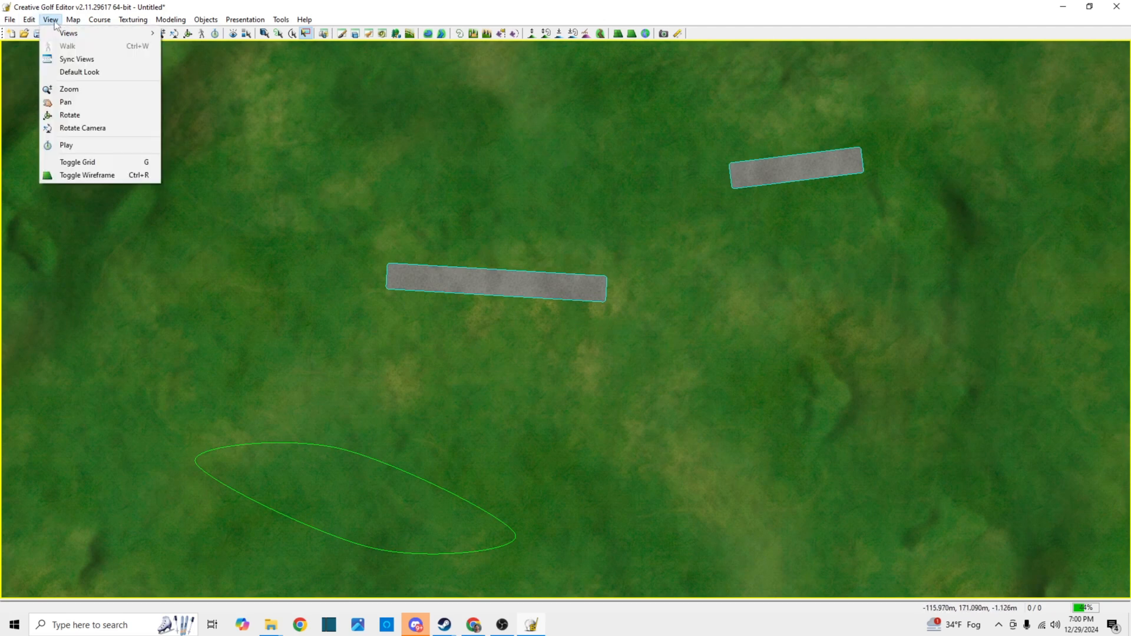
mouse_move(145, 40)
click(208, 46)
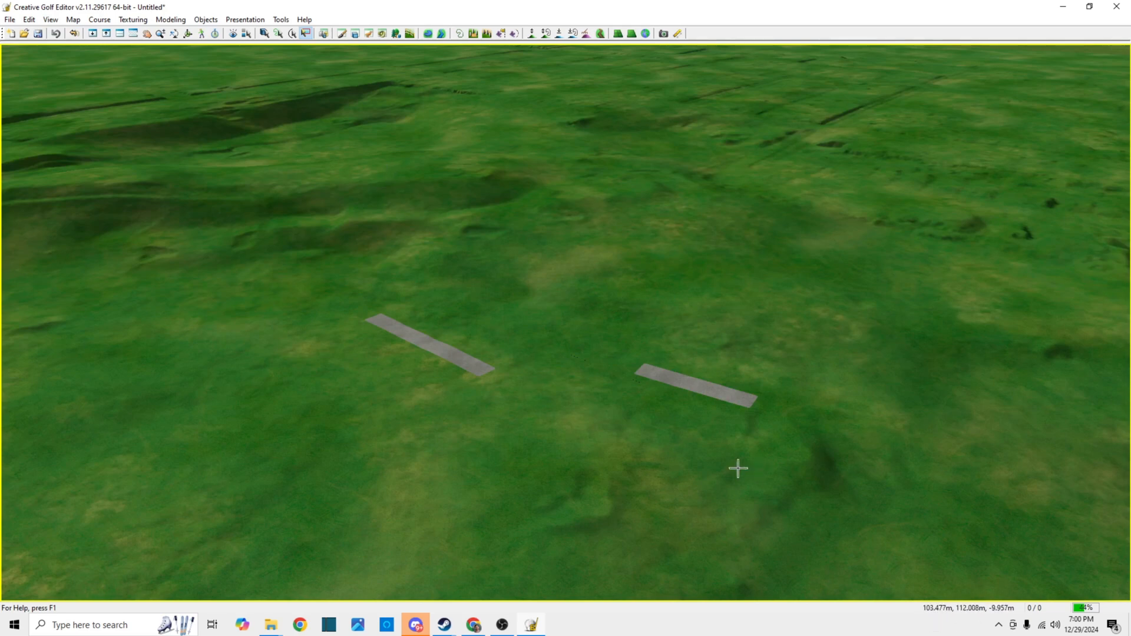
click(50, 20)
mouse_move(94, 33)
click(201, 35)
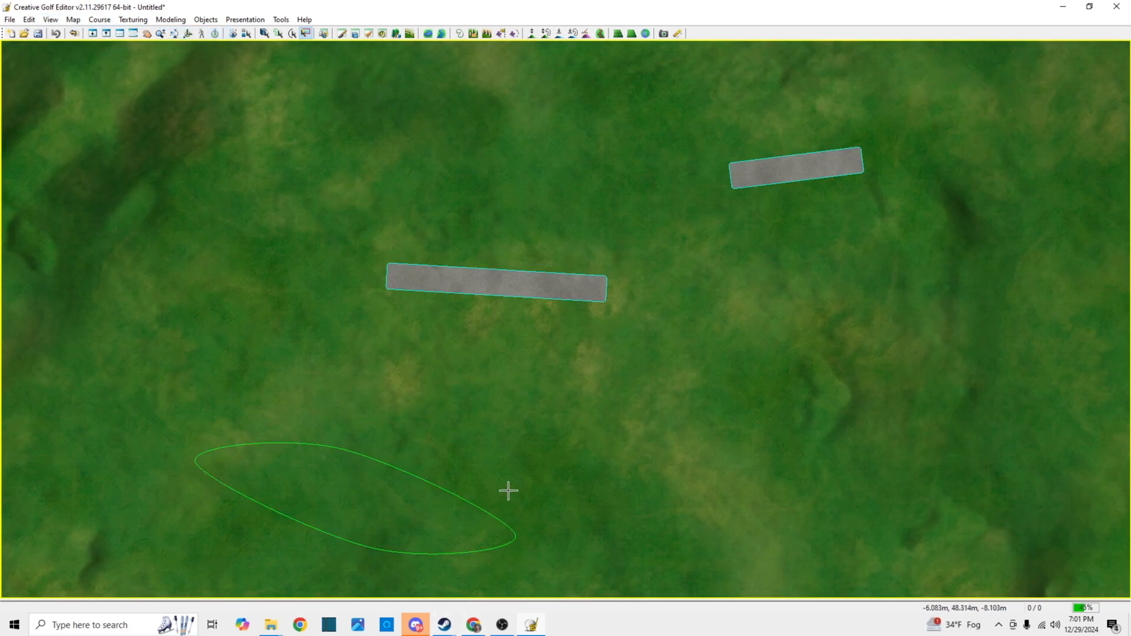
Delete the green oval material curve below the asphalt strips and confirm the deletion
right_click(452, 554)
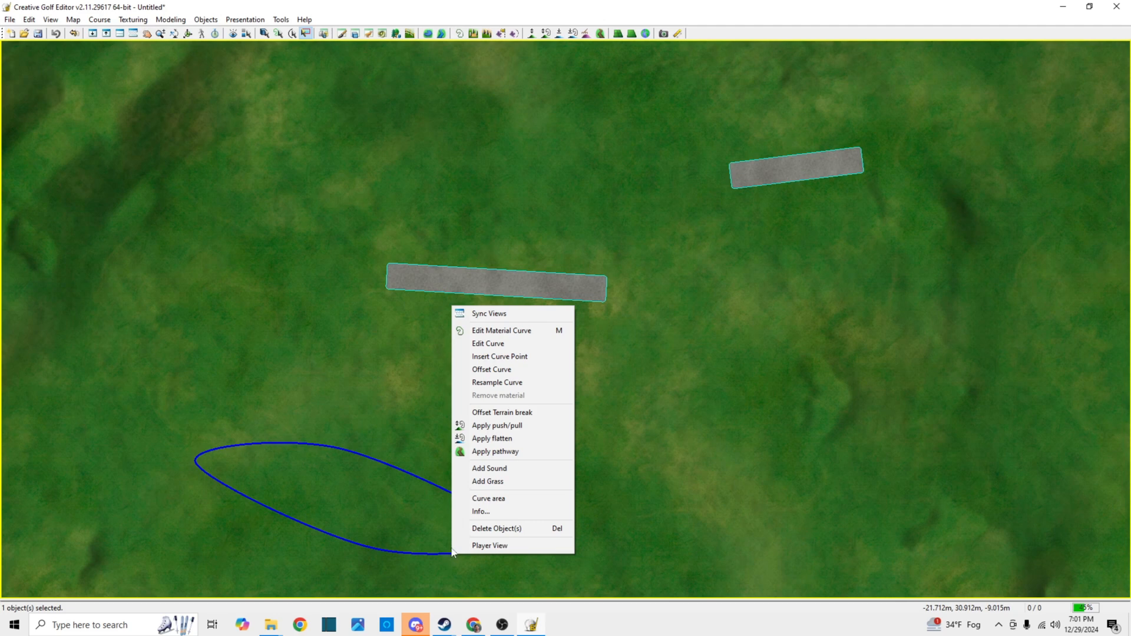
click(483, 528)
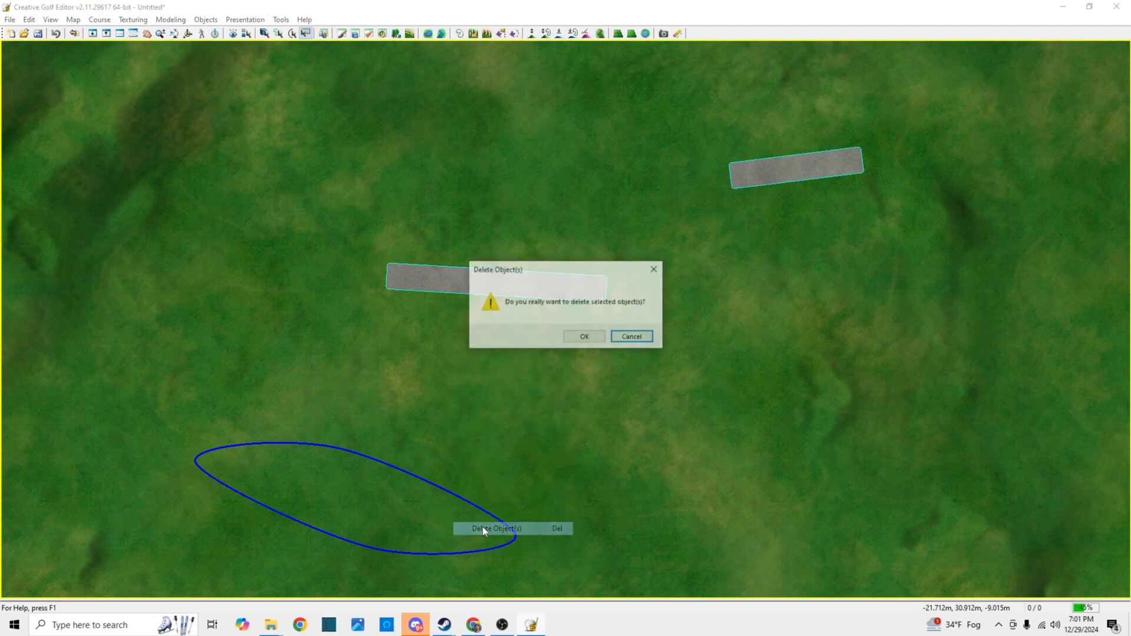
click(597, 336)
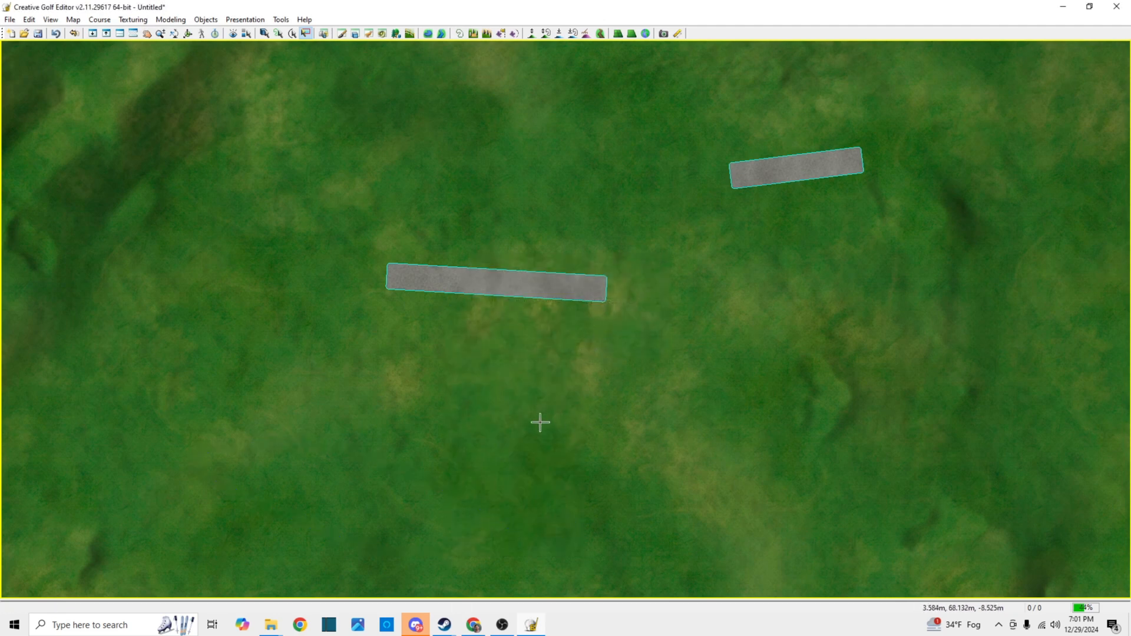
Review the Material Curve settings of the longer asphalt strip and accept them as they are
scroll(540, 433, down, 1)
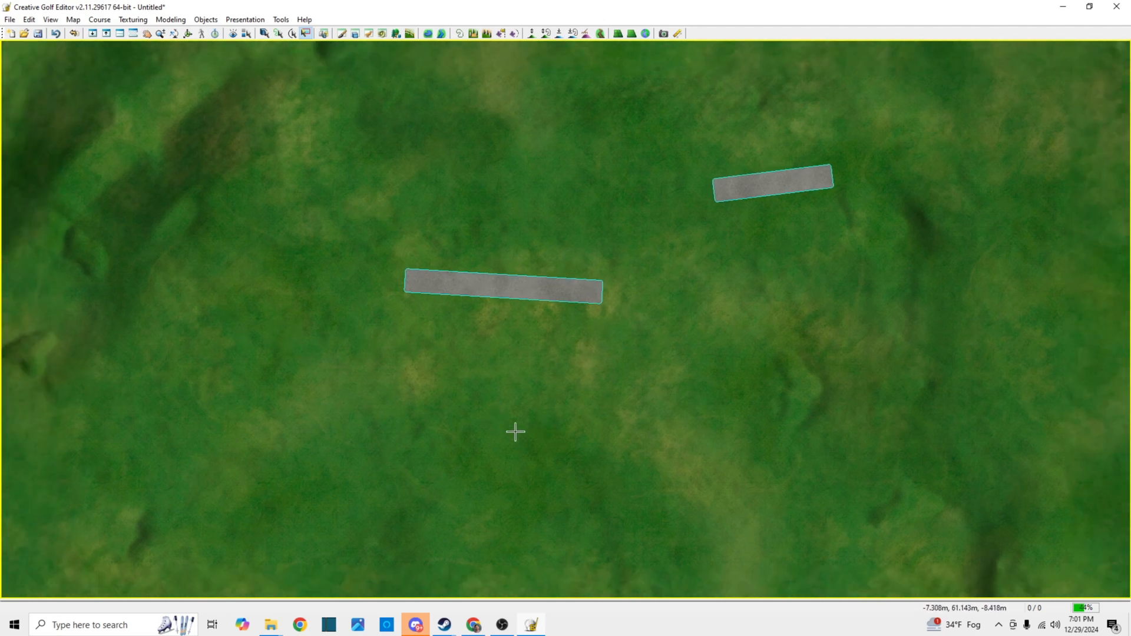
click(530, 300)
click(516, 297)
right_click(515, 297)
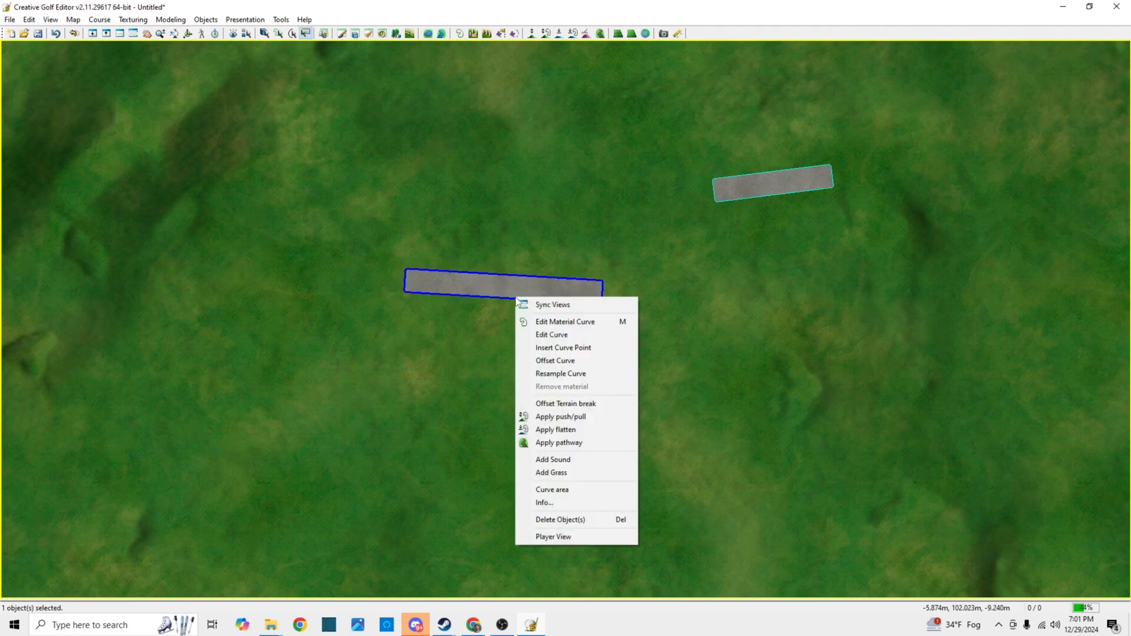
click(554, 322)
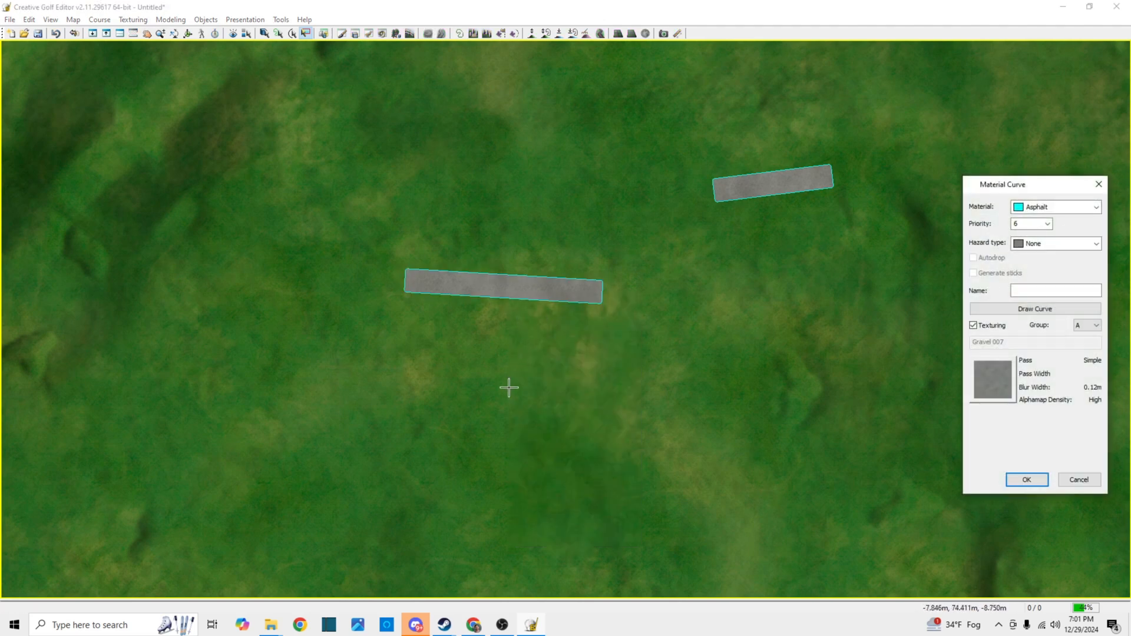
click(1026, 480)
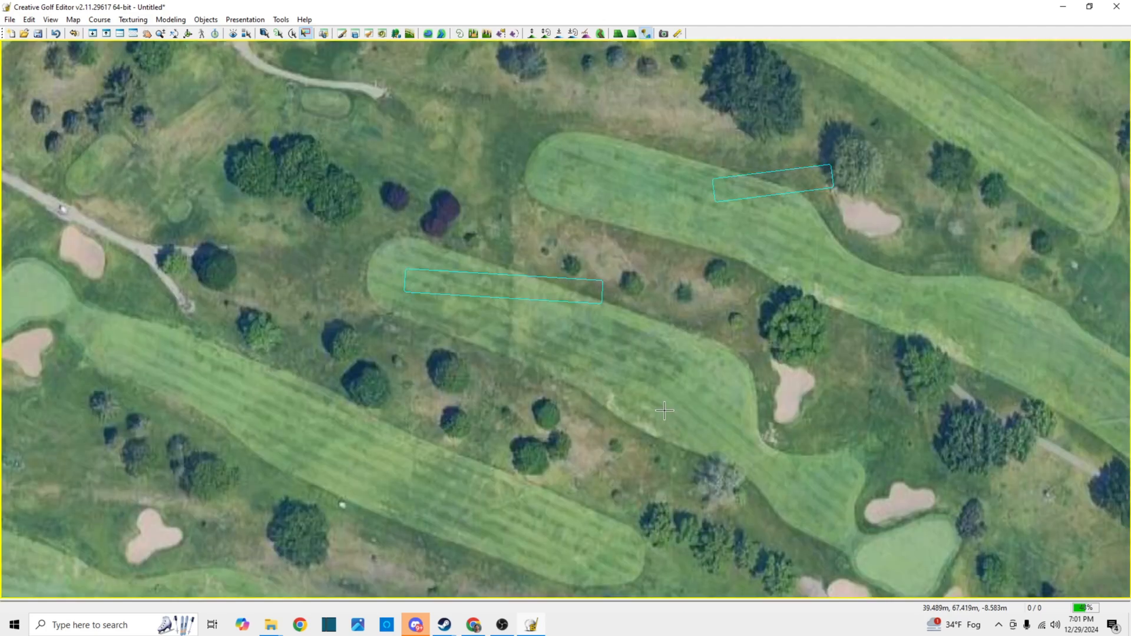
View the whole golf course and its surroundings on the satellite image in the top view
scroll(664, 410, down, 5)
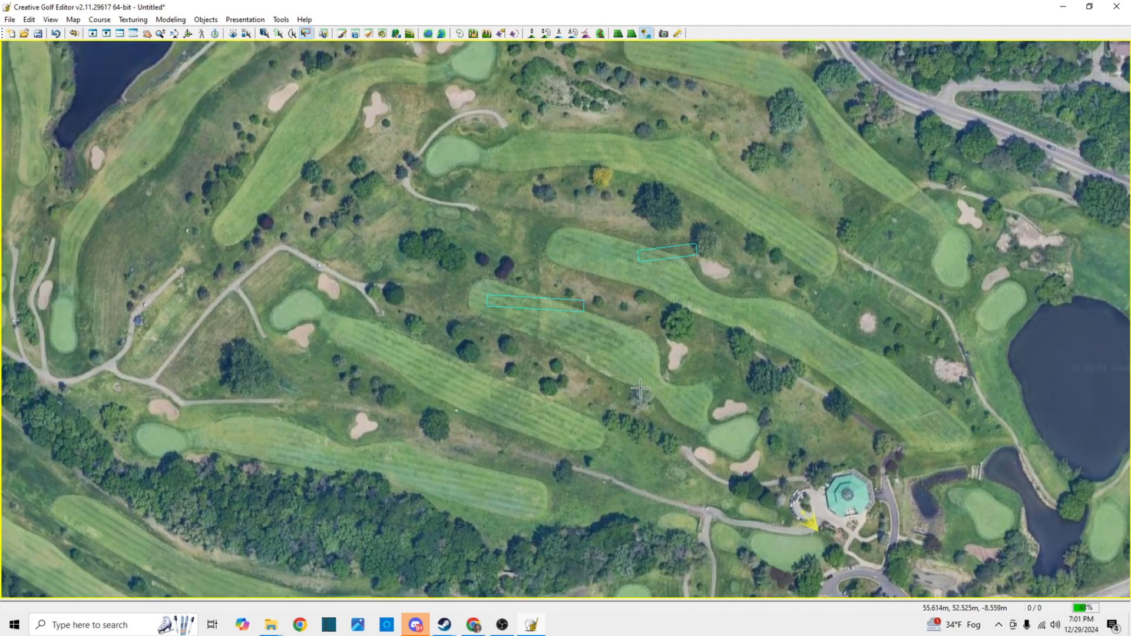
scroll(639, 388, down, 5)
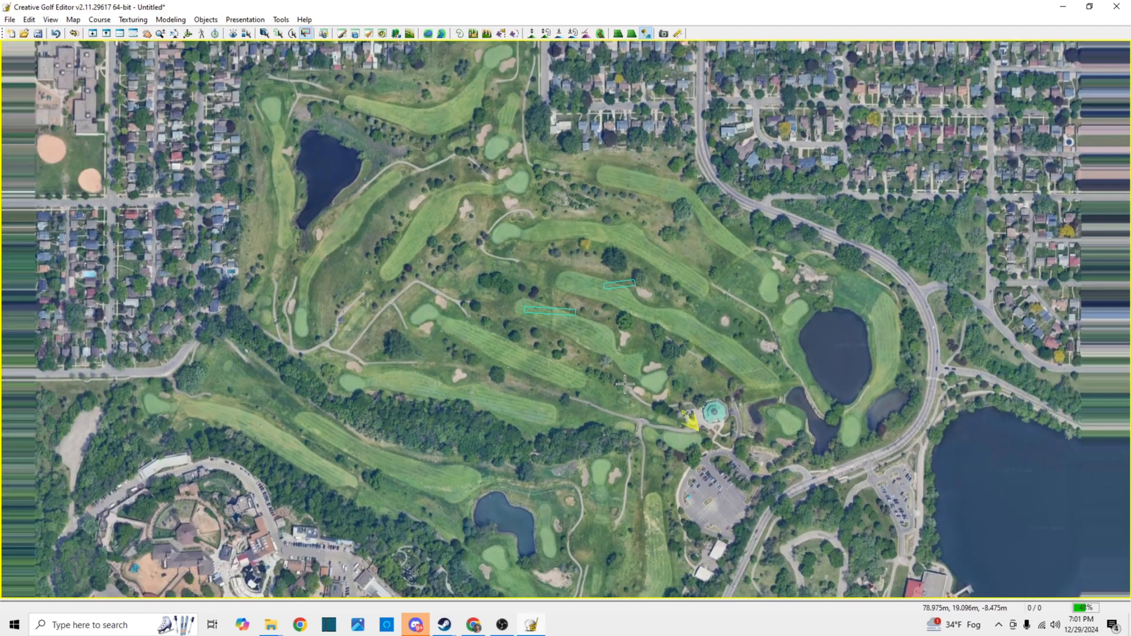